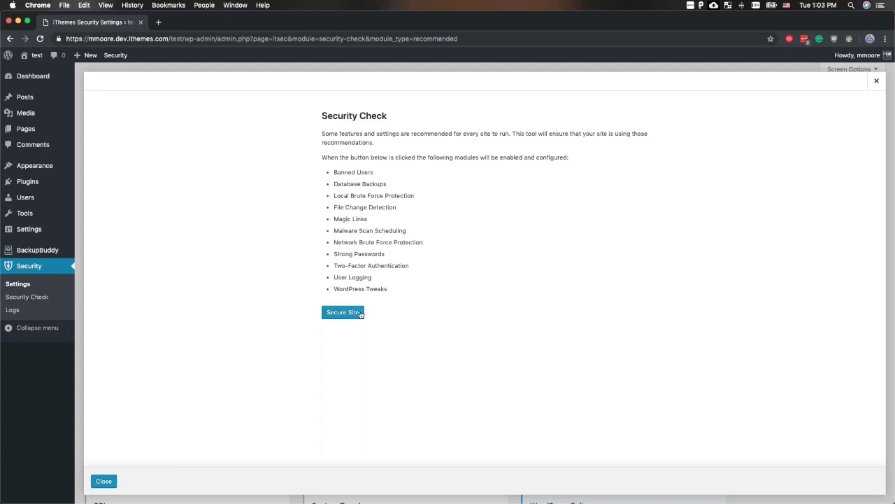
Run Secure Site in the Security Check and enable redirection of HTTP requests to HTTPS
click(360, 313)
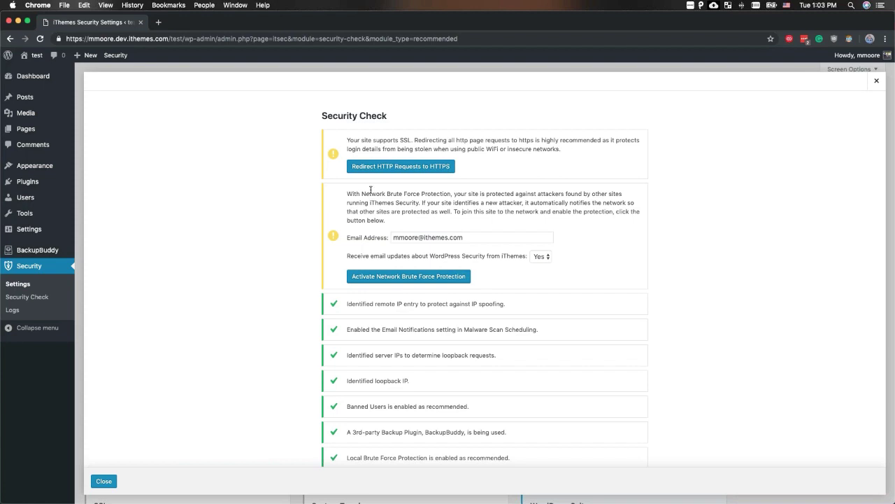
click(378, 168)
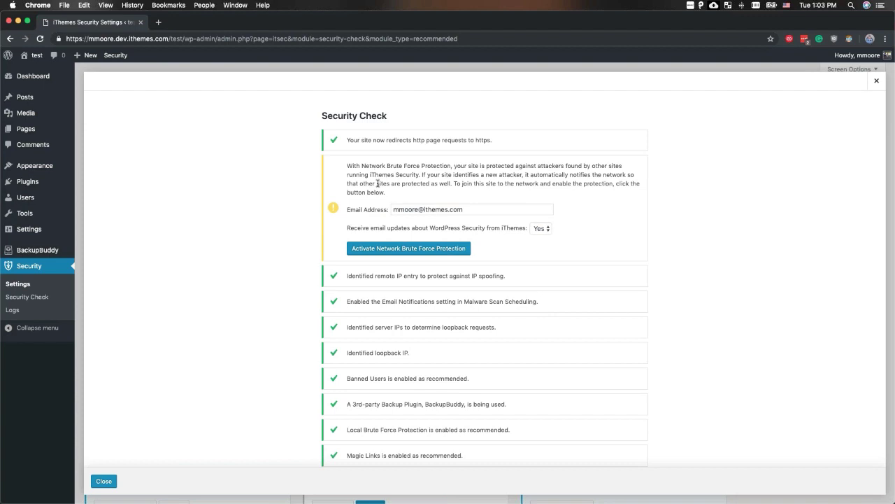
Activate Network Brute Force Protection from the Security Check results and close the check
scroll(378, 183, down, 2)
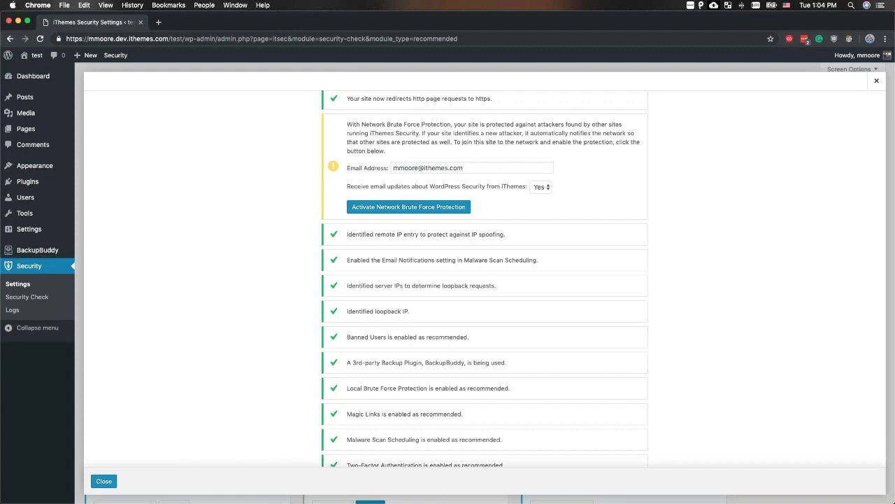
scroll(485, 278, down, 2)
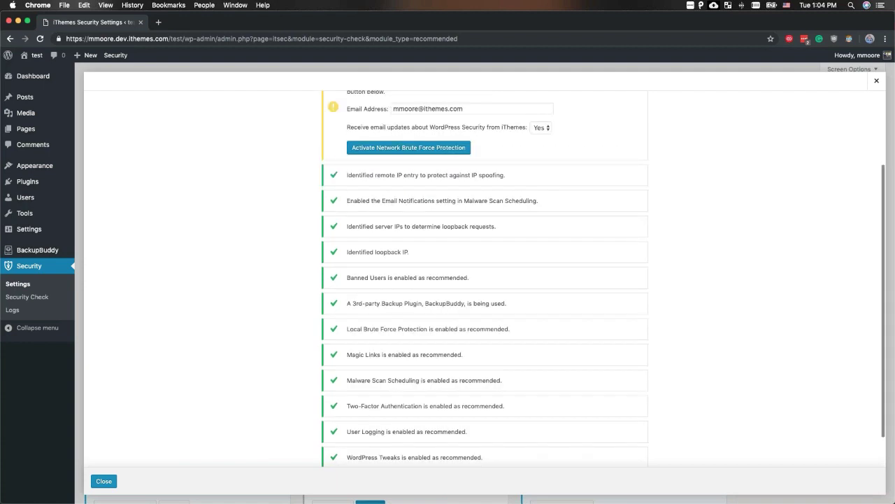
scroll(485, 278, up, 1)
click(409, 180)
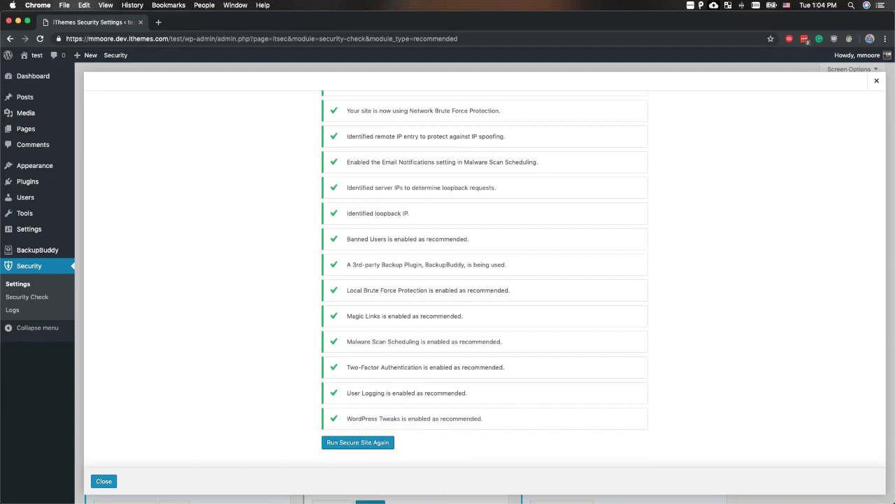
click(874, 84)
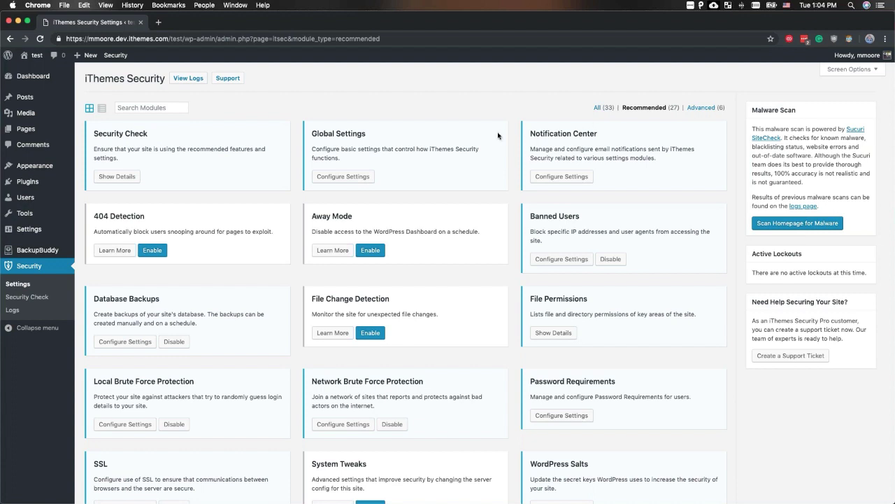
Open the Global Settings module and add the current IP address to the Lockout White List
click(365, 172)
click(365, 176)
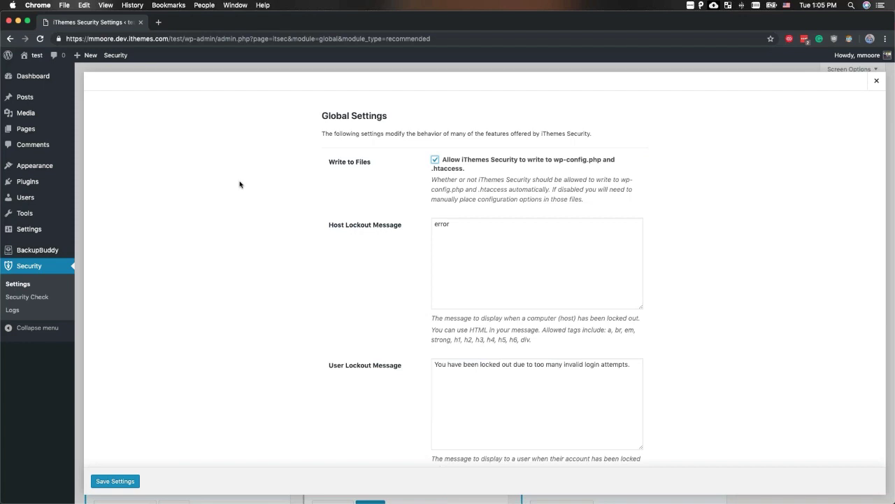
scroll(245, 209, down, 3)
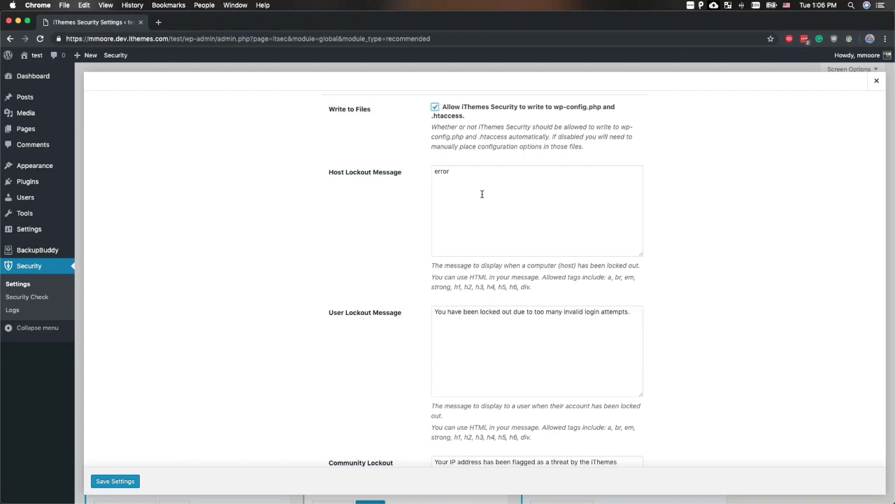
scroll(306, 211, down, 3)
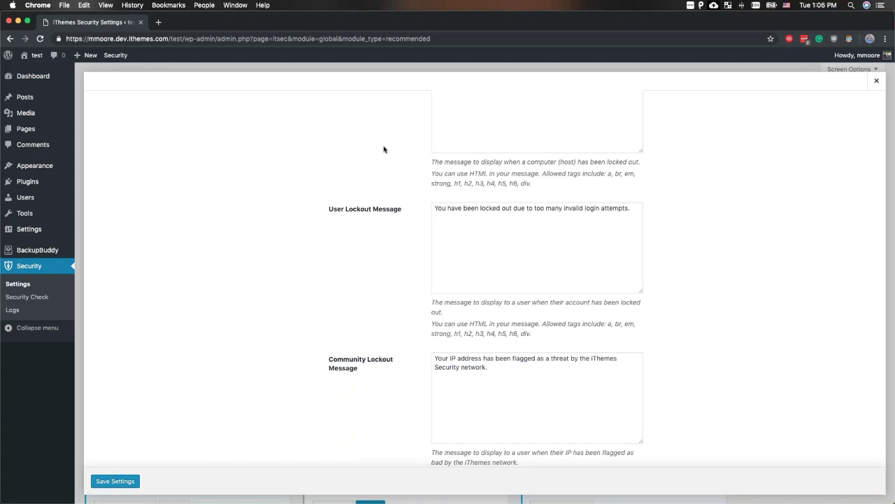
scroll(384, 149, down, 5)
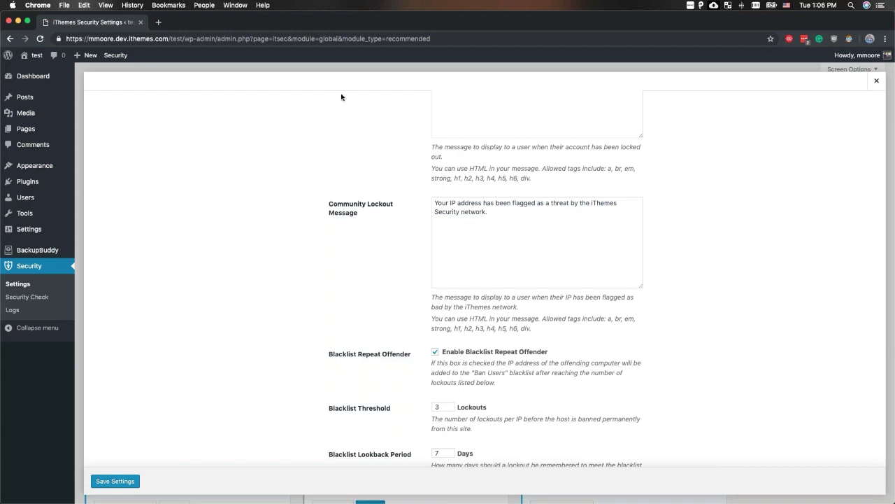
scroll(354, 152, down, 5)
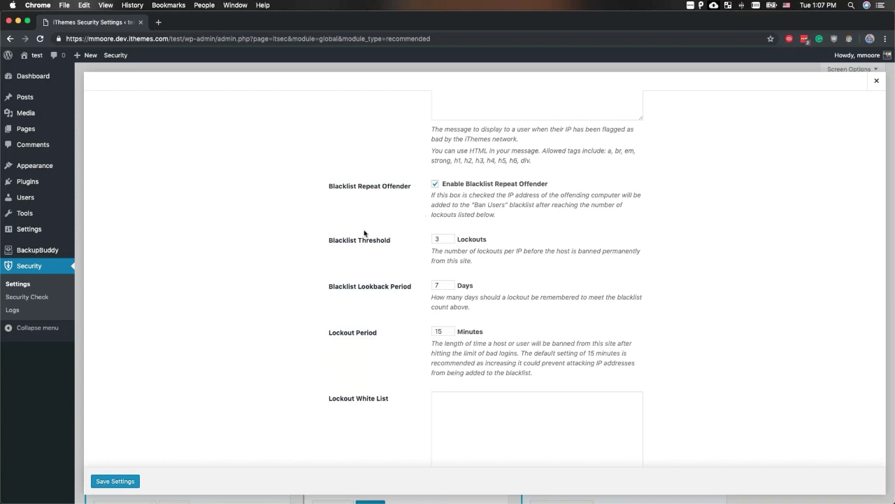
scroll(364, 233, down, 3)
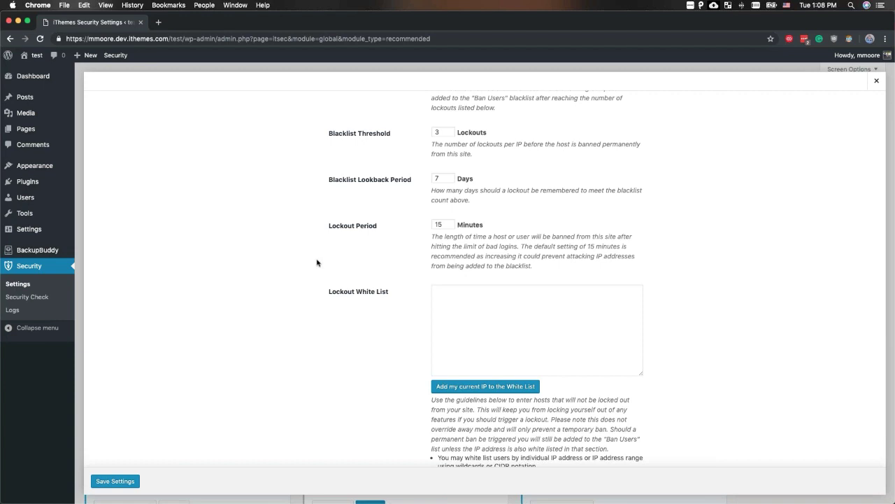
scroll(317, 262, down, 2)
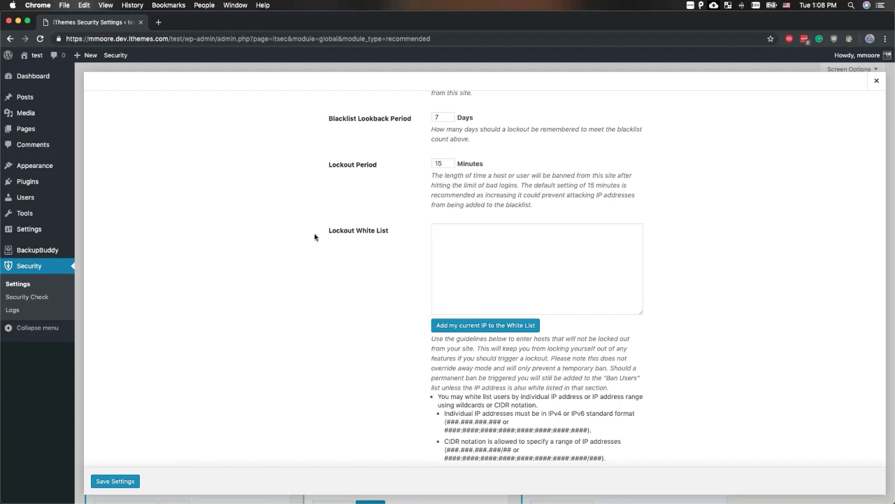
click(486, 326)
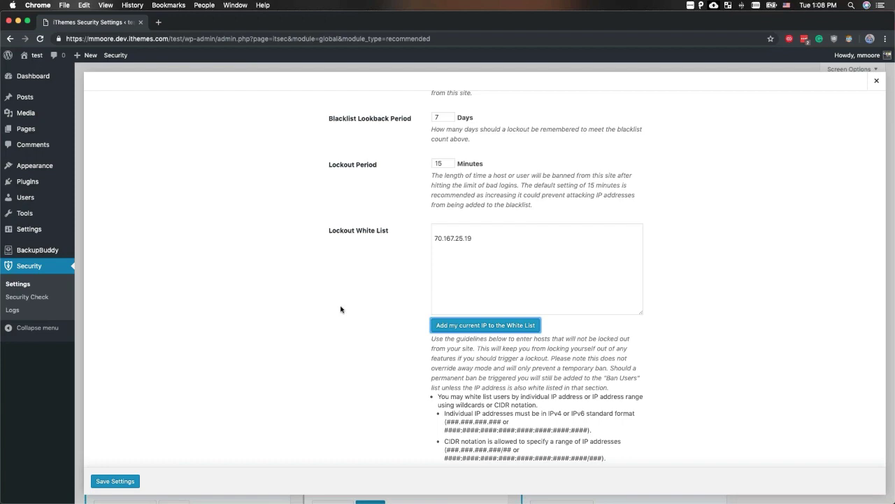
Choose Database Only as the Log Type for event logs in the Global Settings
scroll(341, 309, down, 10)
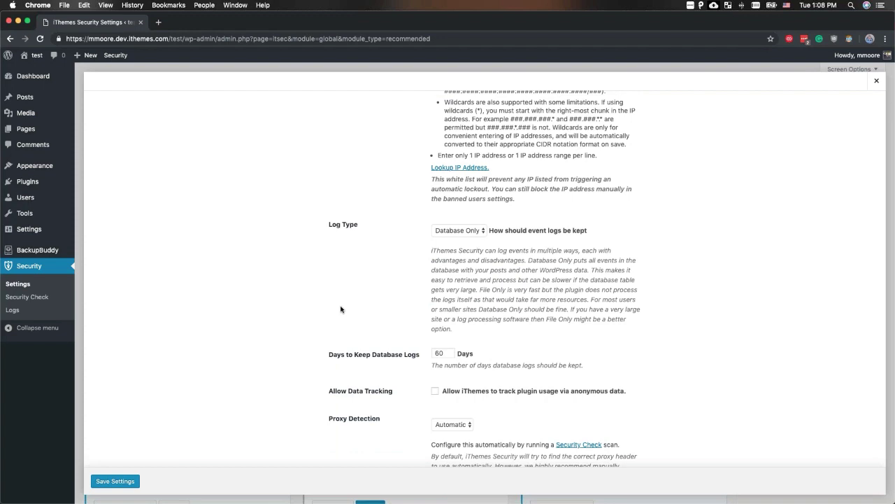
click(475, 229)
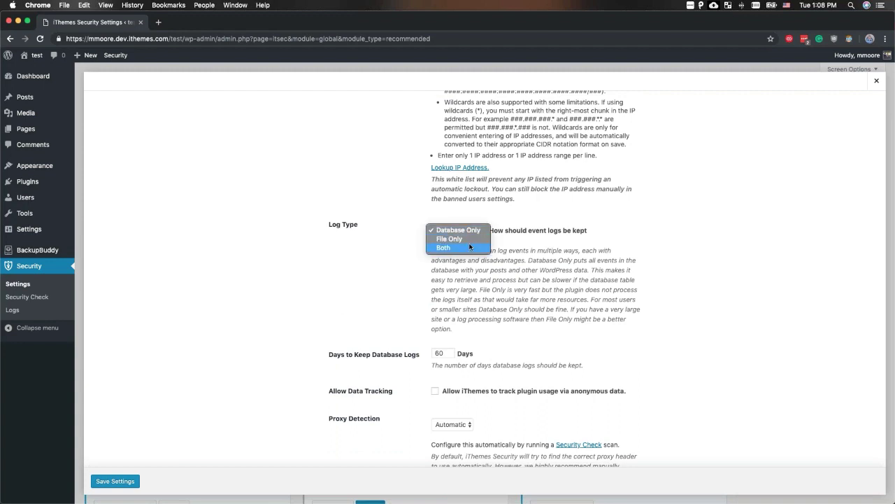
click(463, 230)
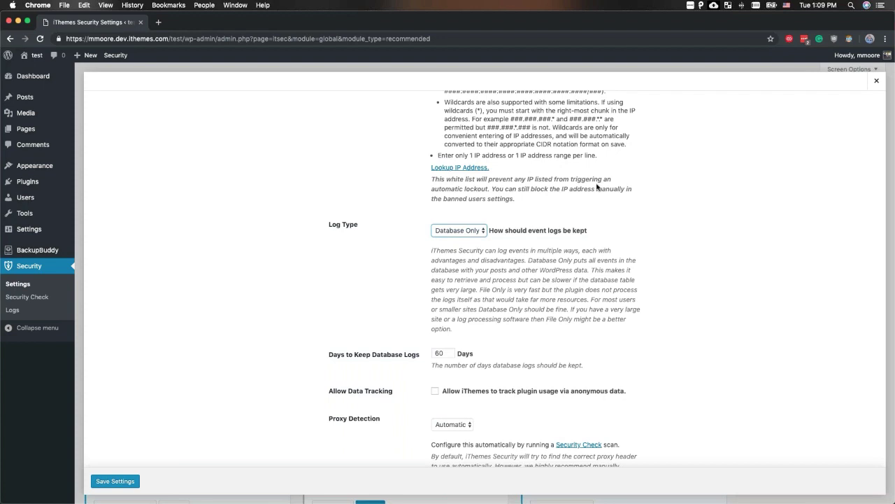
Set Enable Grade Report to Yes in the Global Settings and save the settings
scroll(597, 187, down, 3)
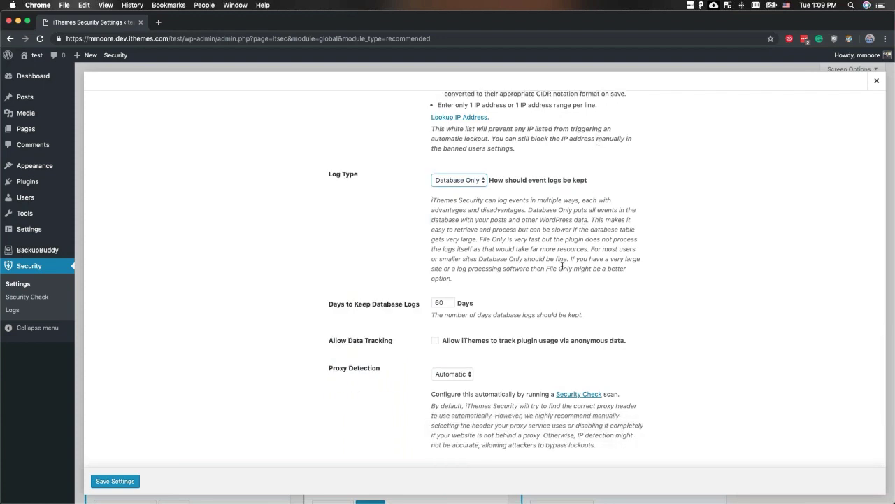
scroll(562, 266, down, 3)
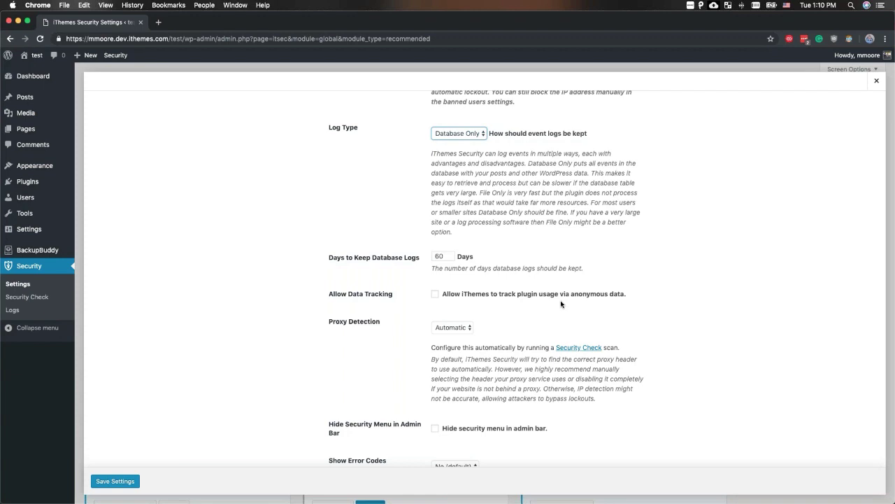
scroll(561, 304, down, 2)
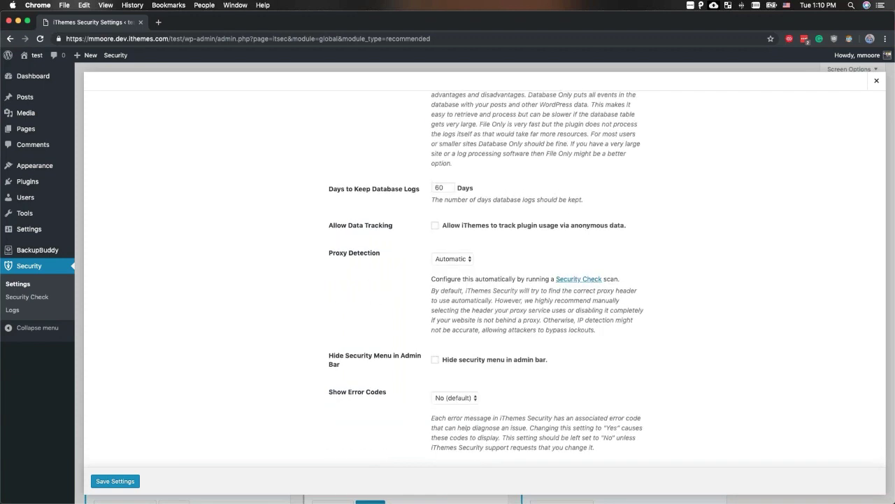
scroll(664, 280, down, 1)
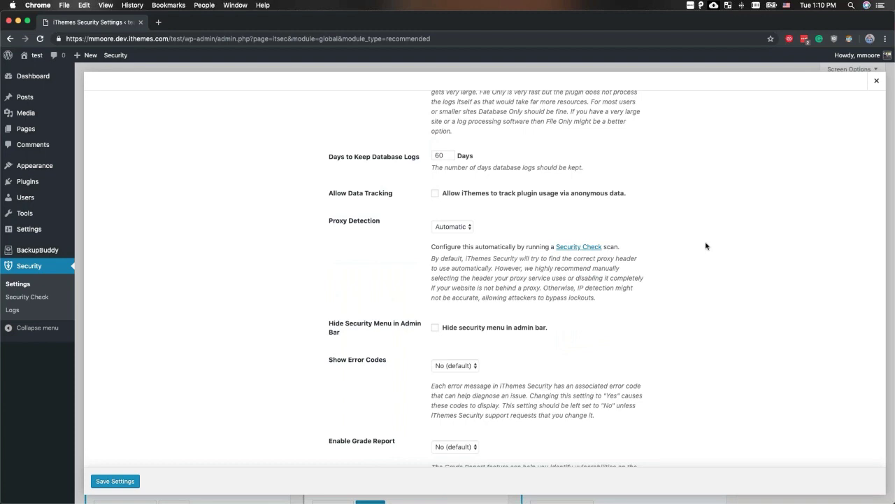
scroll(706, 245, down, 1)
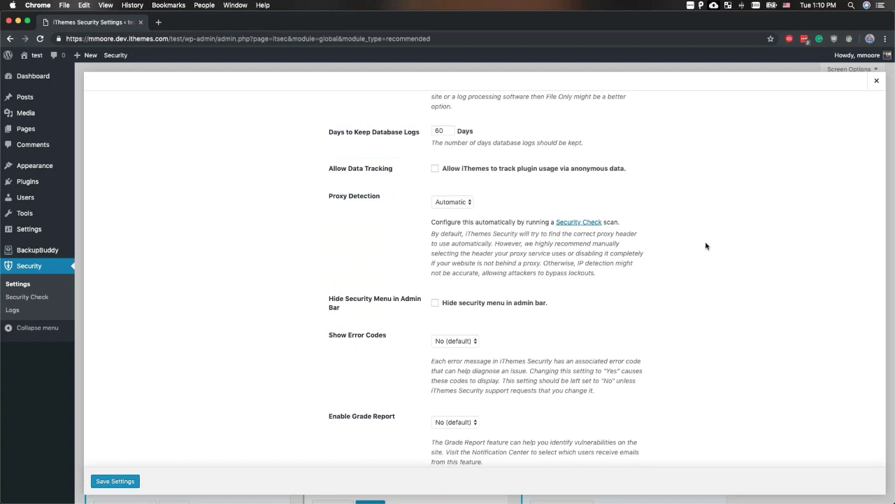
scroll(706, 246, down, 1)
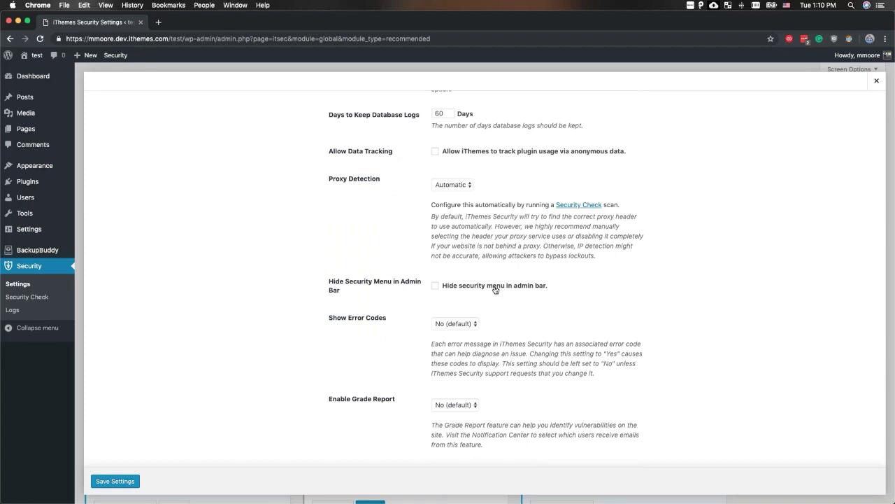
mouse_move(125, 60)
click(458, 412)
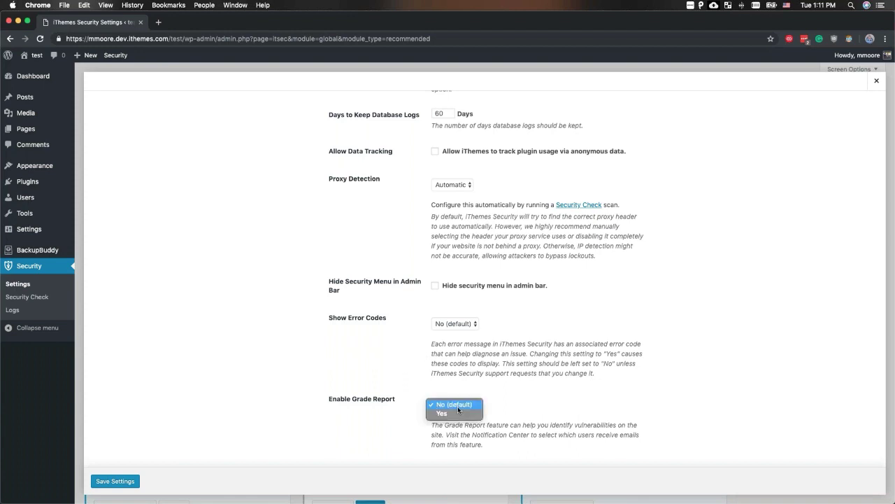
click(458, 414)
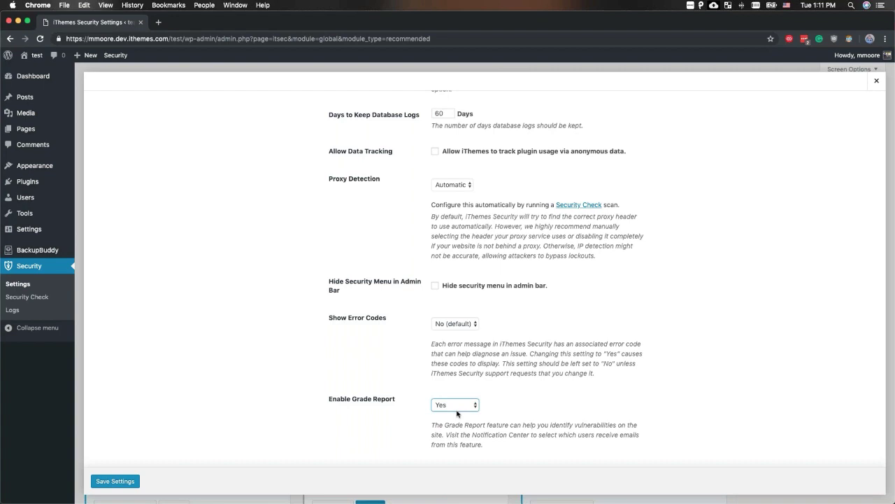
click(114, 481)
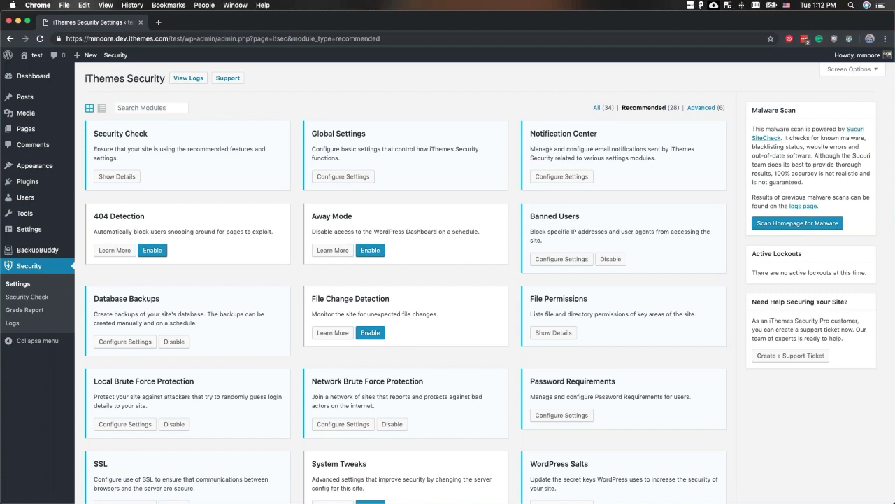
View the Network Brute Force Protection module's API key and Ban Reported IPs settings, and close the module
click(343, 424)
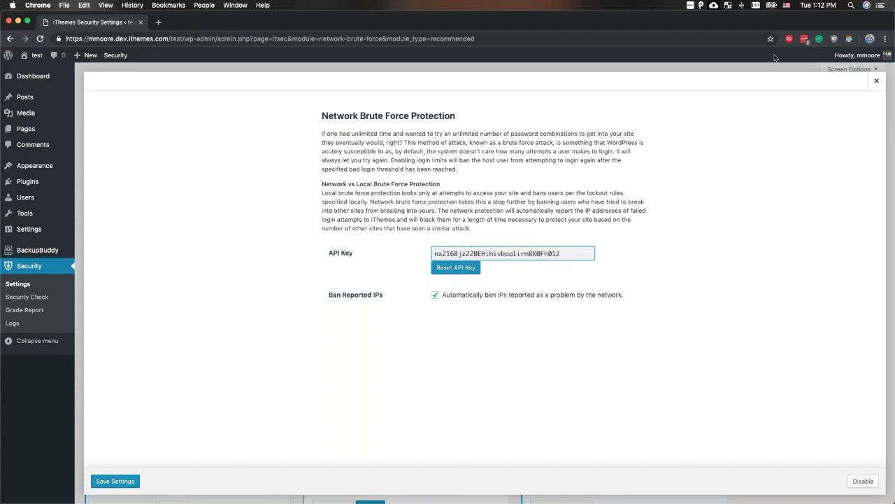
click(875, 79)
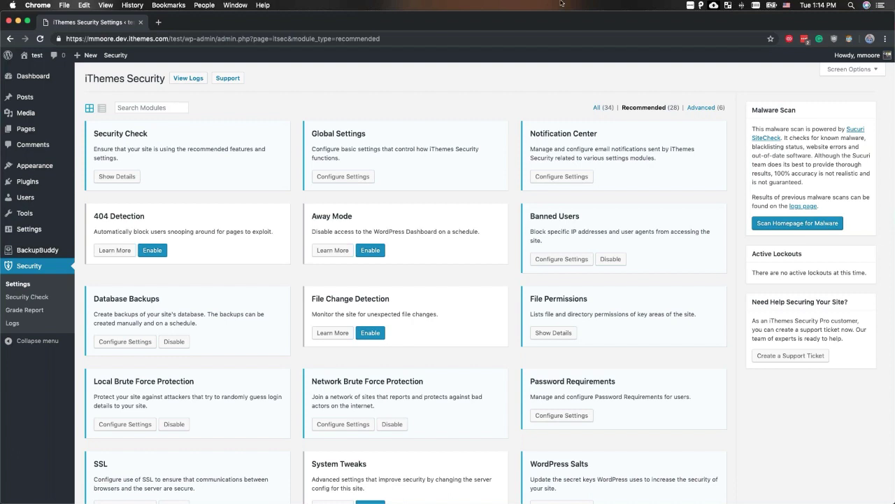
Open the Notification Center settings and review the default recipients and the Automatic Updates, Database Backup, Grade Report Change and Inactive Users notifications
mouse_move(128, 54)
click(562, 176)
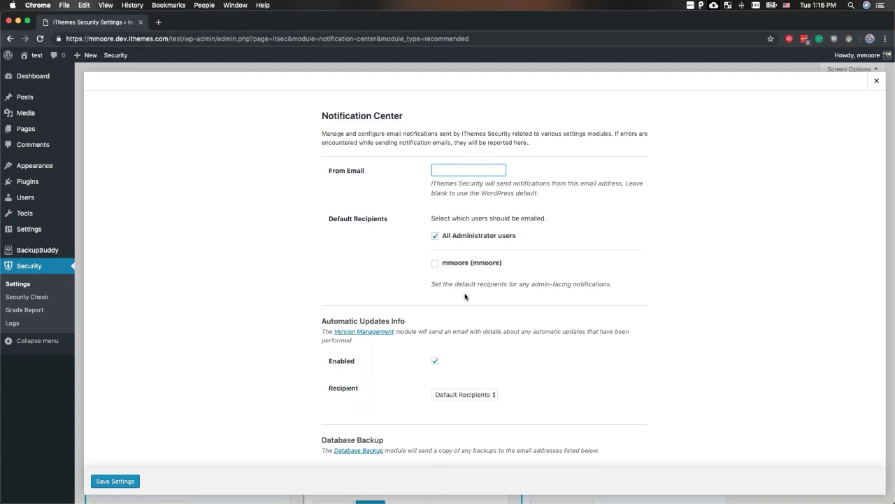
scroll(466, 297, down, 2)
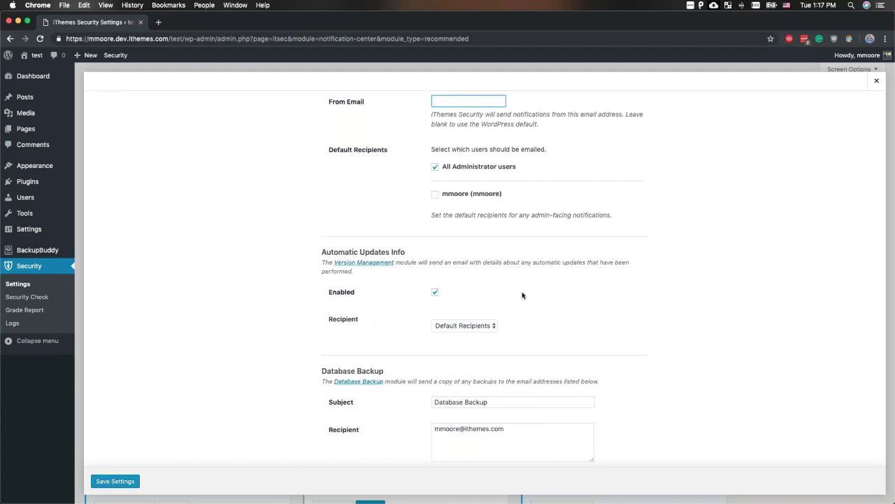
scroll(517, 294, down, 5)
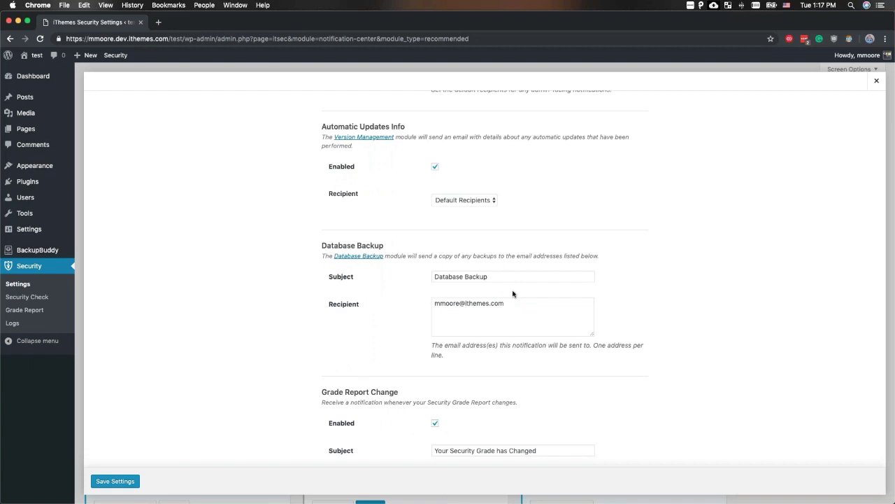
scroll(513, 293, down, 2)
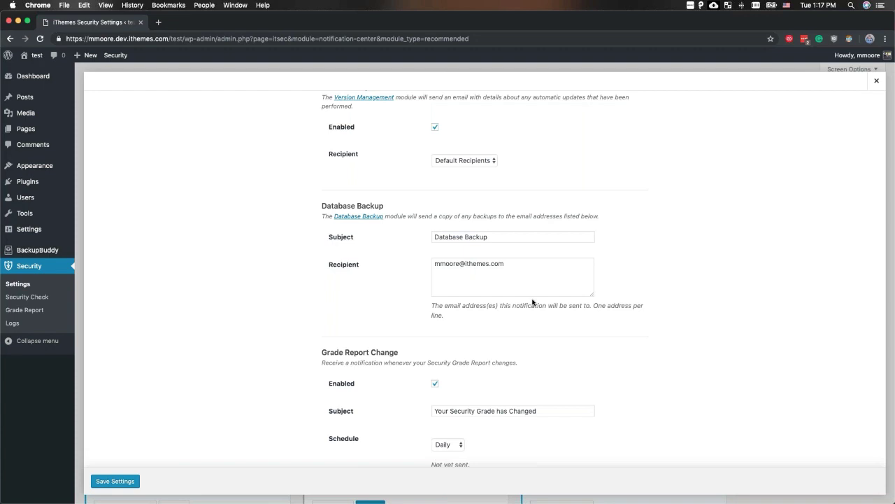
scroll(532, 302, down, 5)
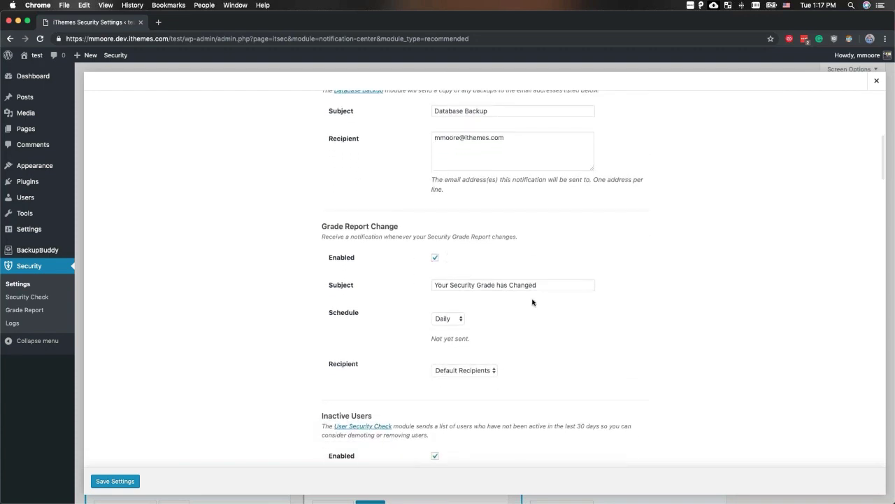
scroll(532, 302, down, 2)
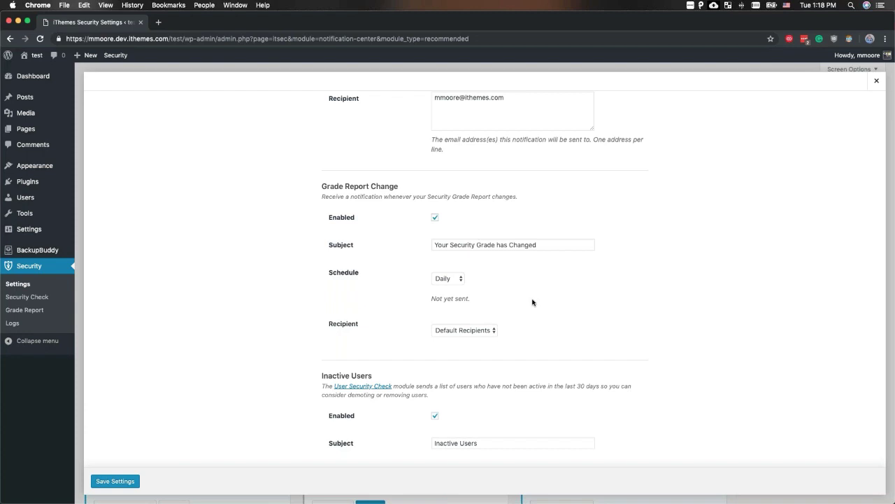
scroll(532, 303, down, 5)
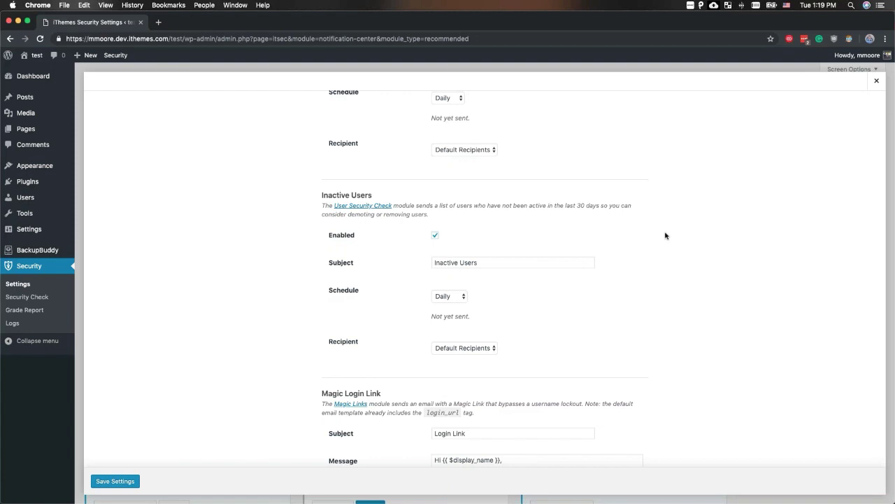
Review the Magic Login Link email template and the Malware Scan Results notification settings
scroll(665, 235, down, 6)
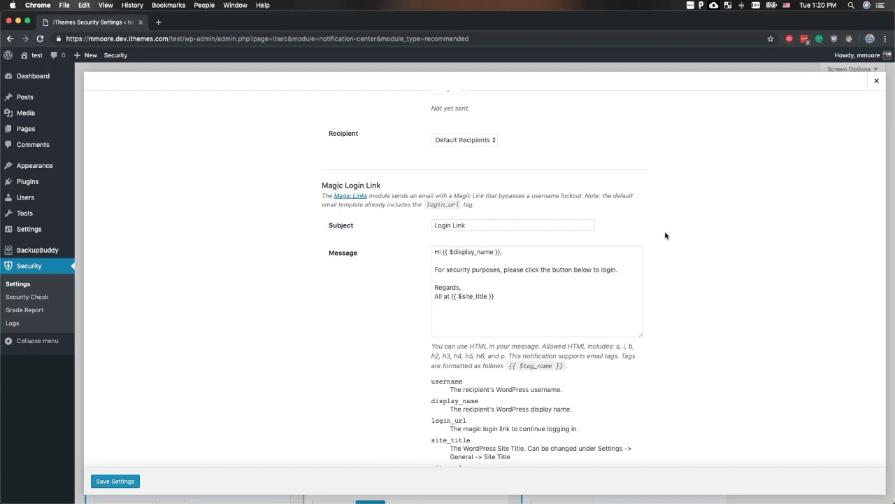
scroll(665, 235, down, 3)
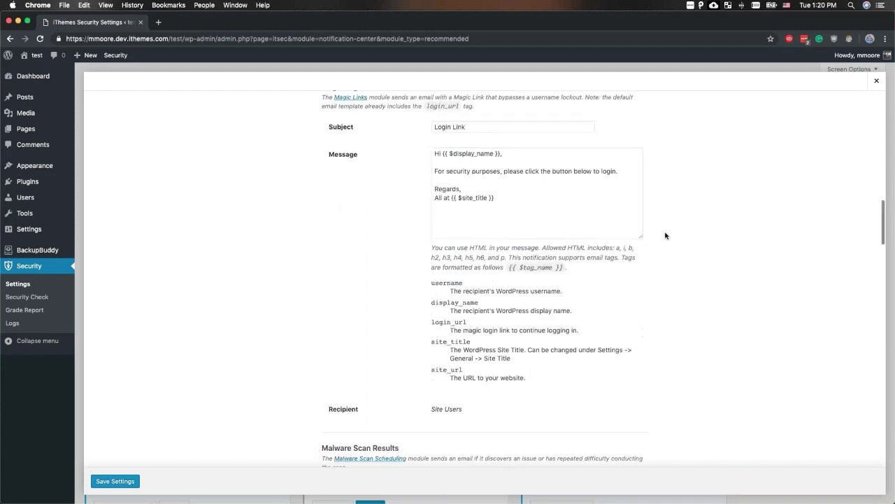
scroll(666, 235, down, 8)
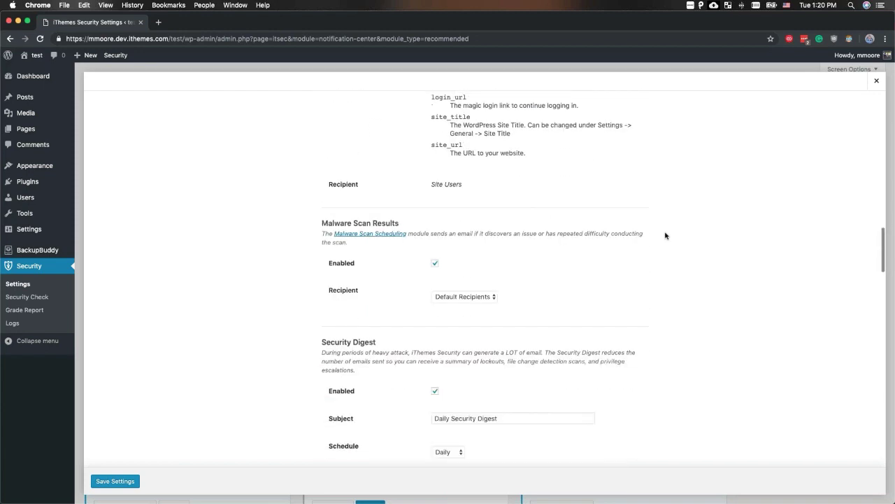
scroll(665, 235, down, 1)
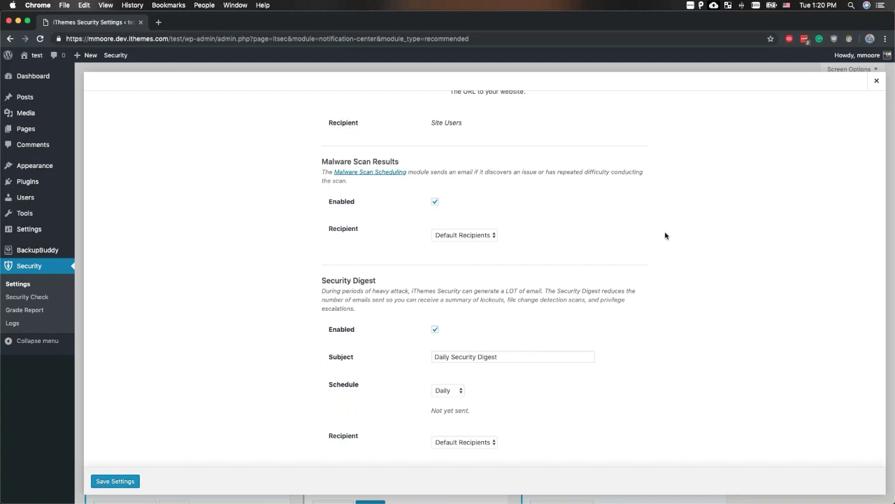
Examine the Security Digest notification and view its schedule options without changing the selection
scroll(666, 235, down, 3)
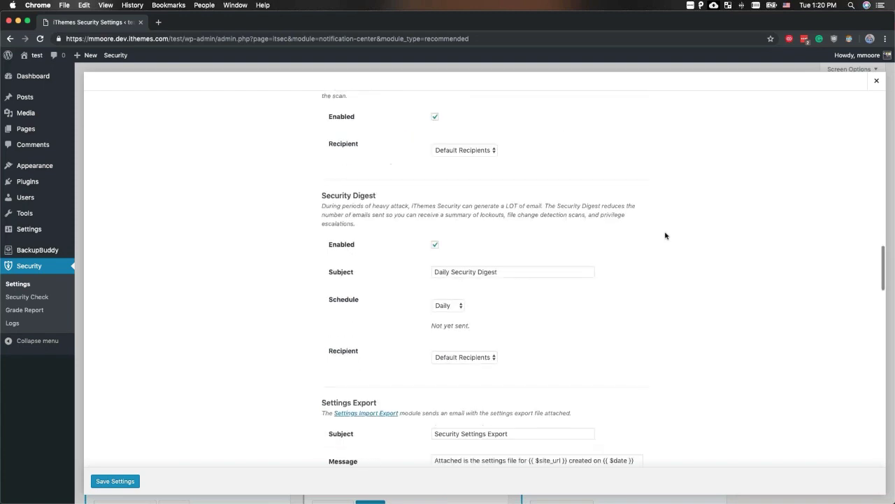
scroll(665, 235, down, 1)
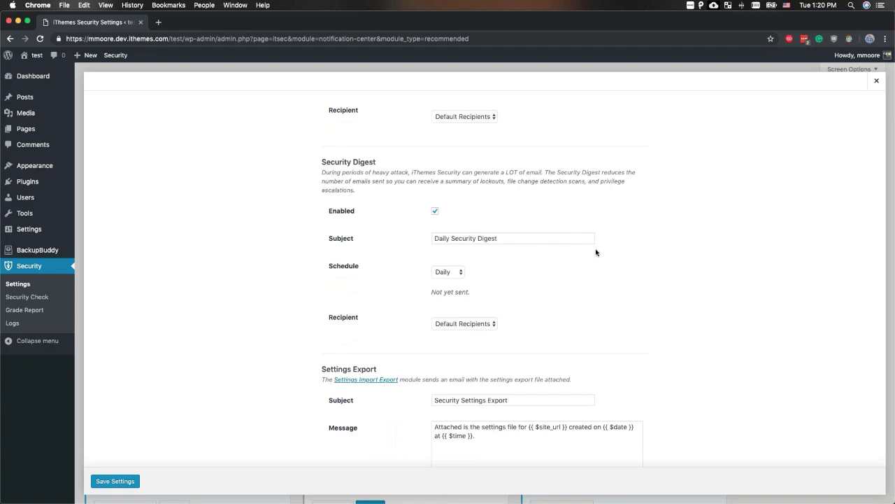
click(452, 277)
click(578, 286)
Review the Settings Export notification's subject, message, supported email tags and recipient
scroll(577, 285, down, 2)
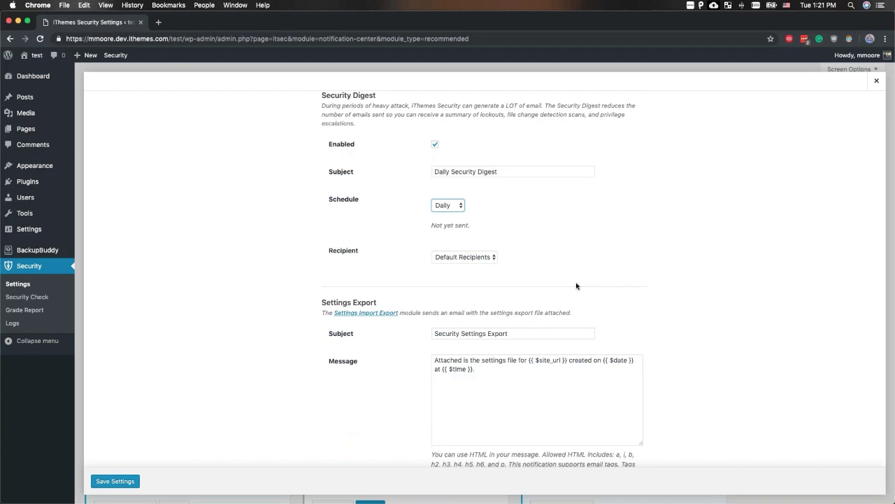
scroll(577, 287, down, 3)
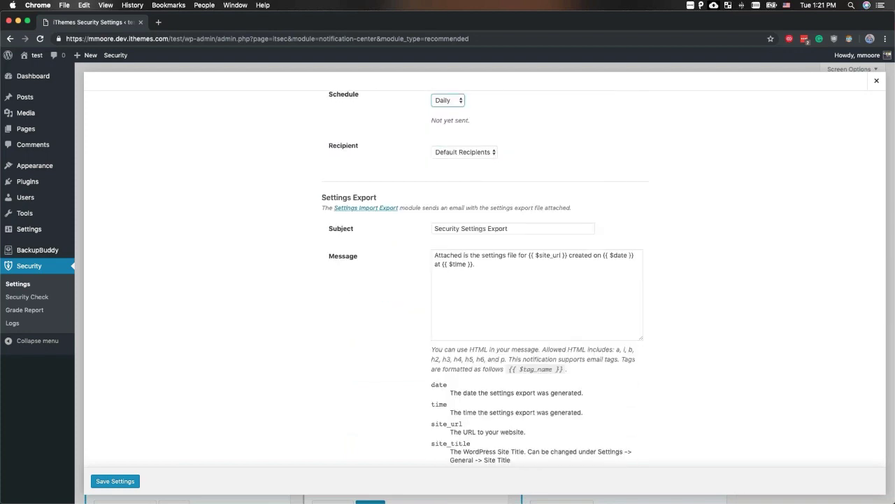
scroll(577, 293, down, 2)
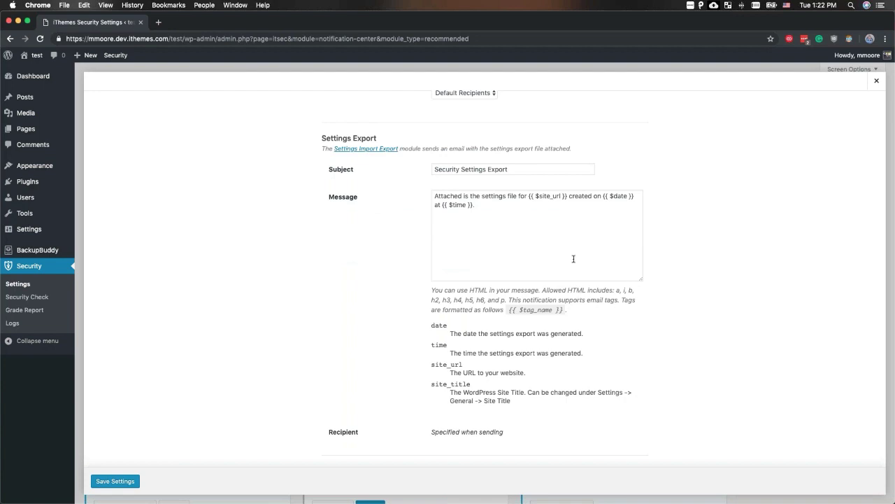
scroll(574, 259, down, 3)
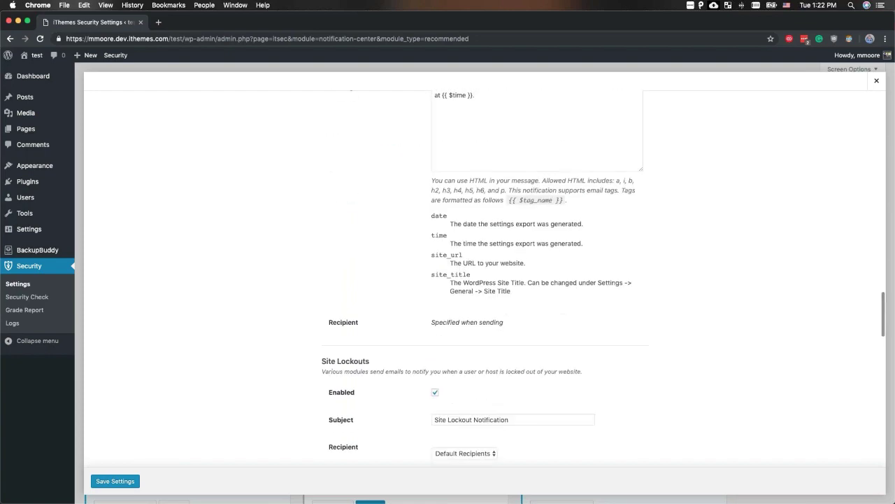
scroll(574, 259, up, 2)
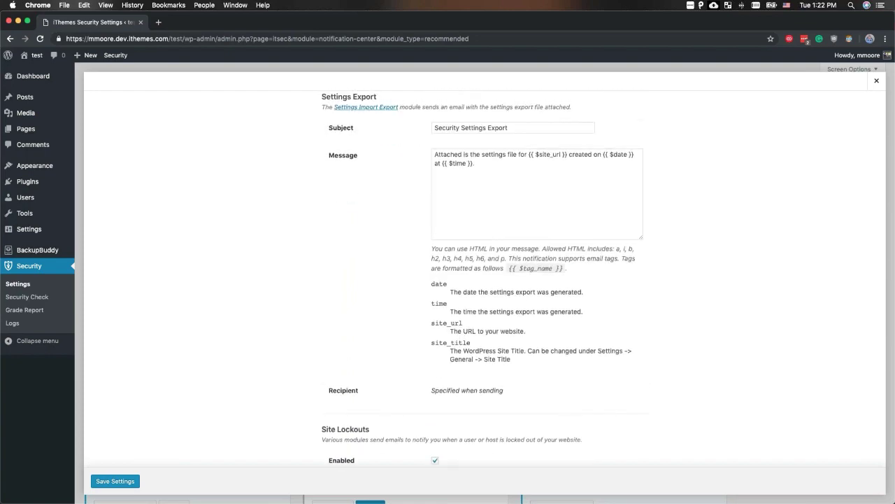
Return to the Magic Login Link notification and examine its message and supported email tags
scroll(482, 280, up, 15)
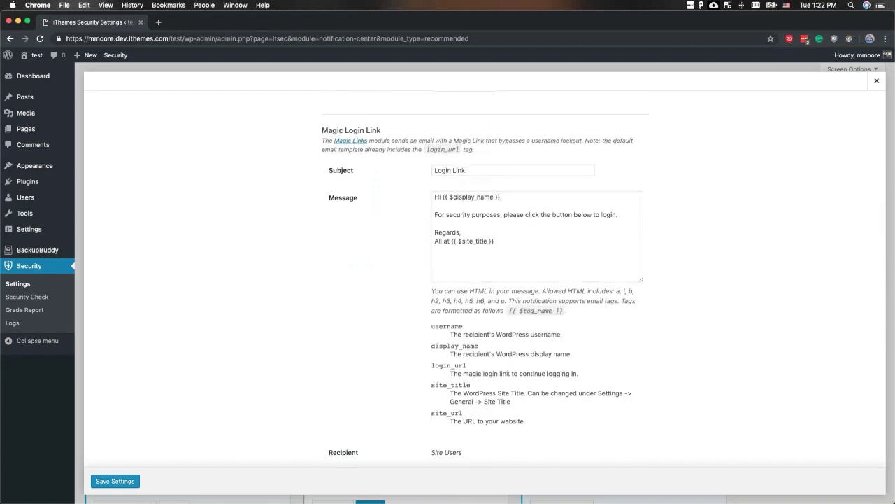
scroll(484, 275, down, 2)
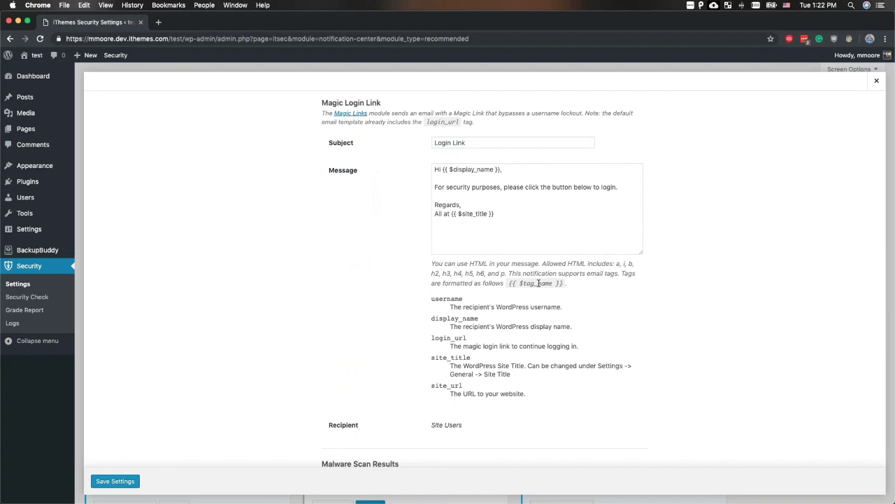
scroll(538, 283, down, 2)
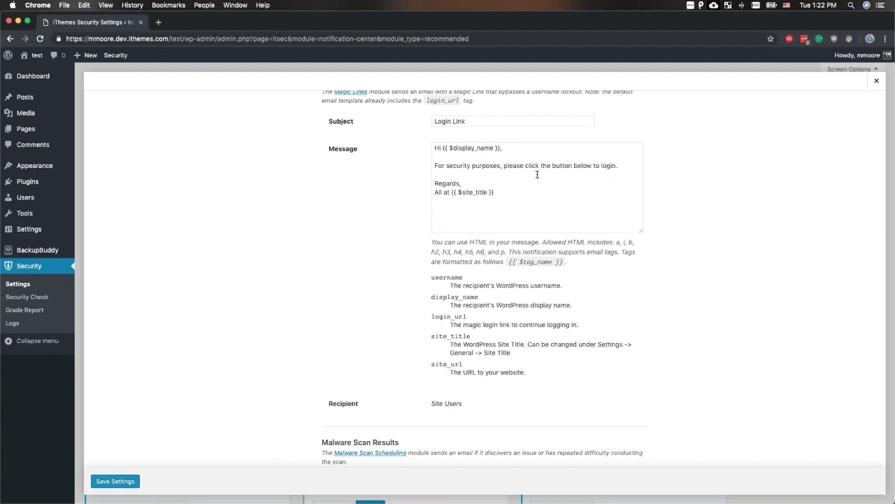
Review the Site Lockouts notification's enabled state, subject and recipient settings
scroll(537, 175, down, 15)
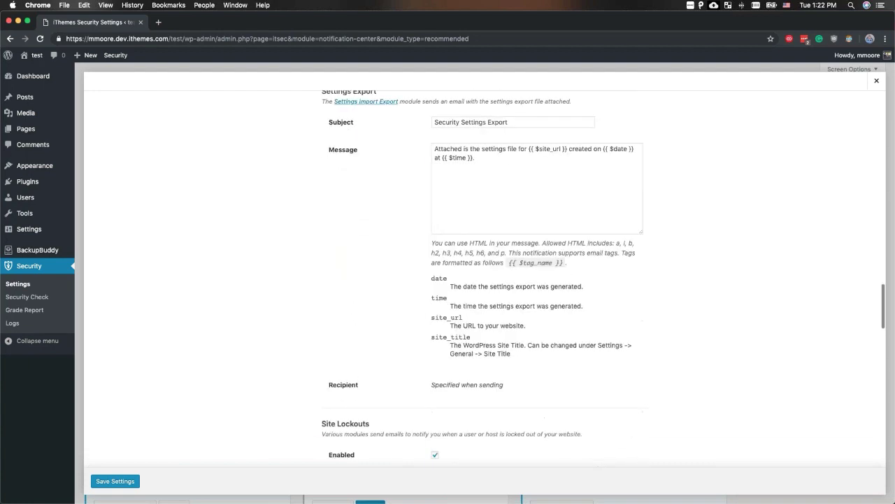
scroll(538, 280, down, 6)
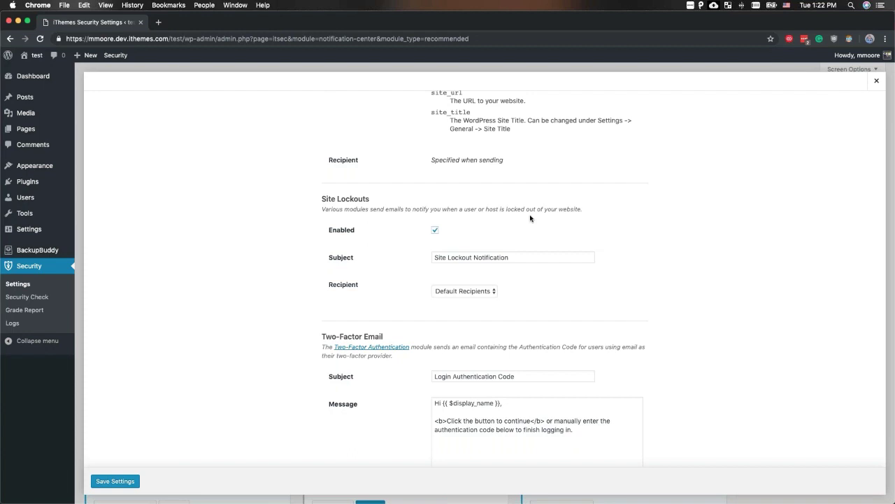
scroll(530, 218, down, 1)
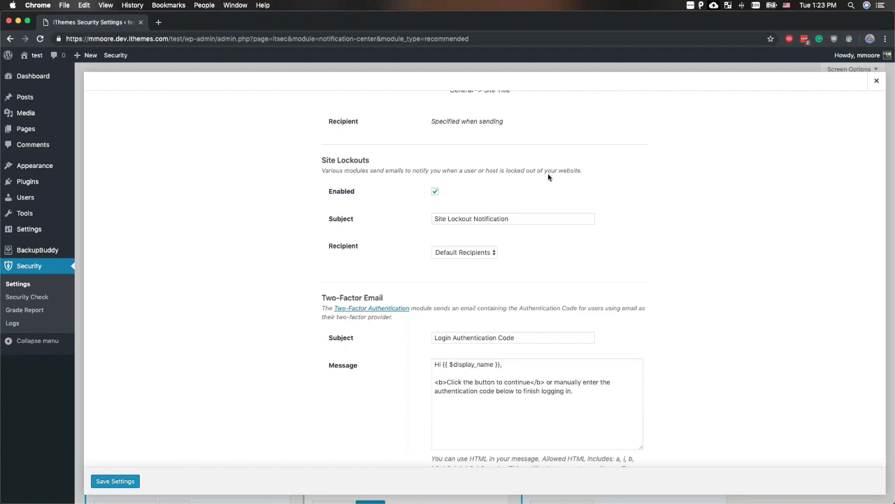
Review the Two-Factor Email, Two-Factor Email Confirmation and Two-Factor Reminder Notice templates with their supported tags
scroll(548, 177, down, 5)
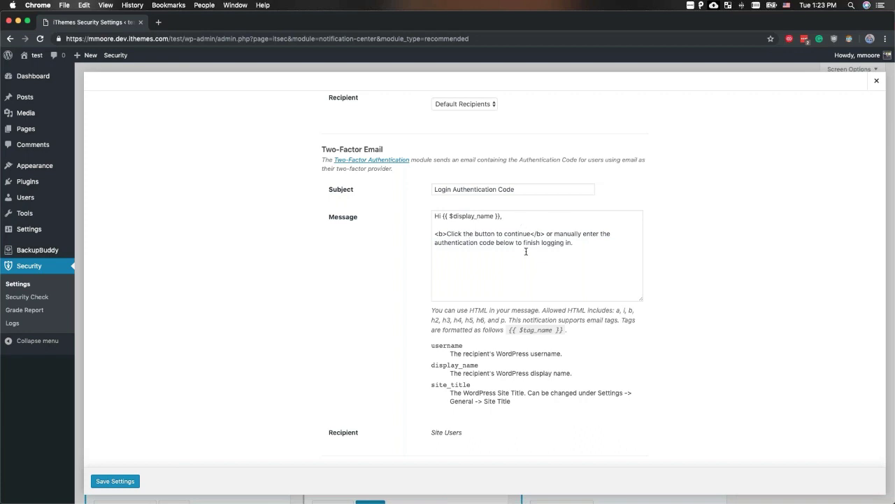
scroll(526, 251, down, 1)
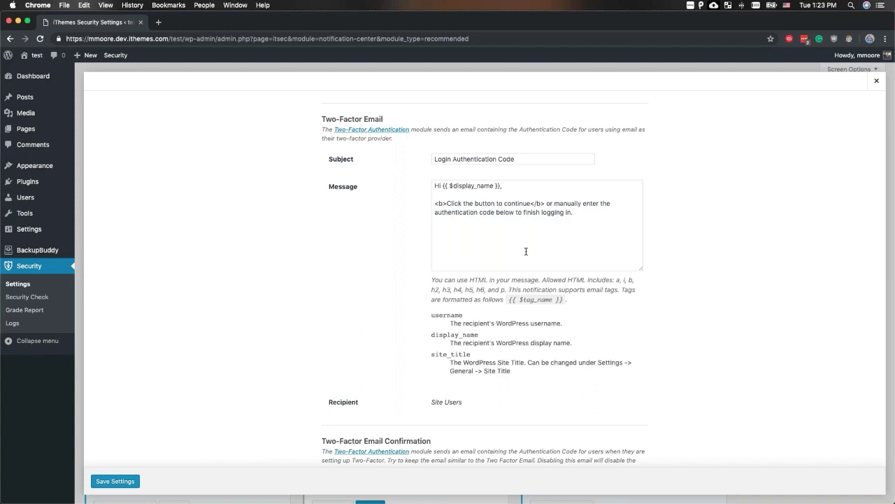
scroll(526, 252, down, 1)
scroll(526, 251, down, 3)
scroll(447, 280, down, 1)
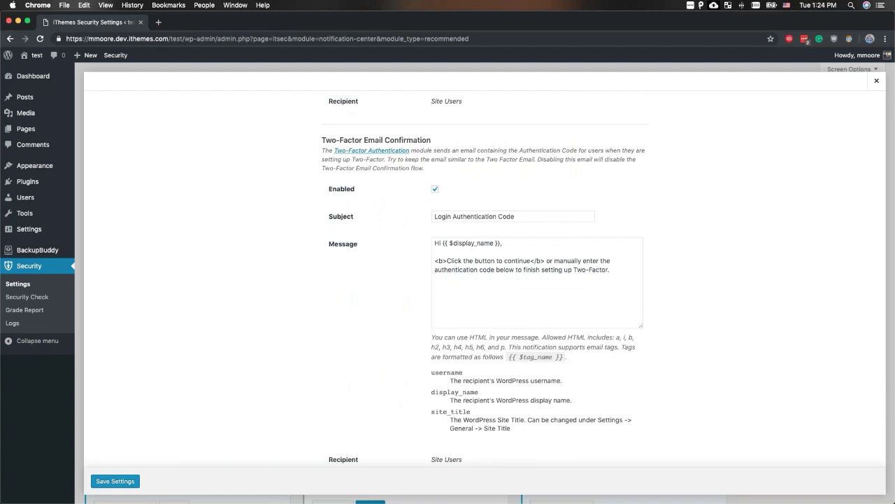
scroll(482, 279, down, 3)
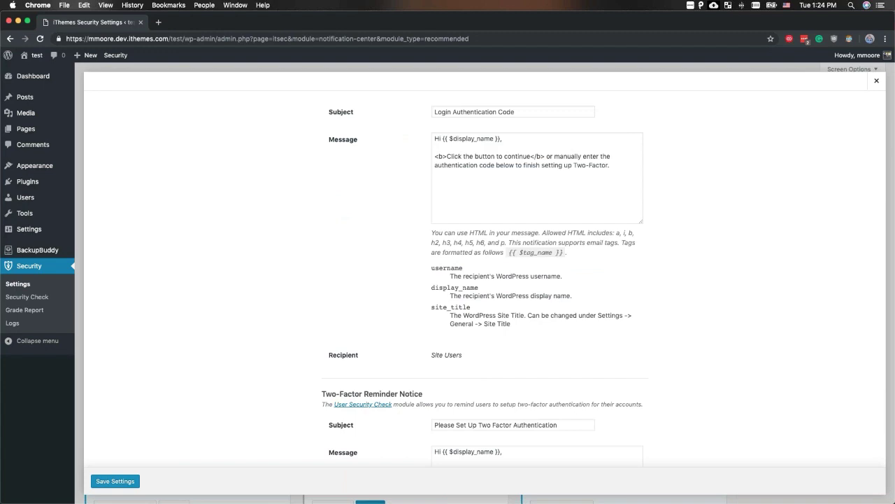
scroll(483, 279, down, 5)
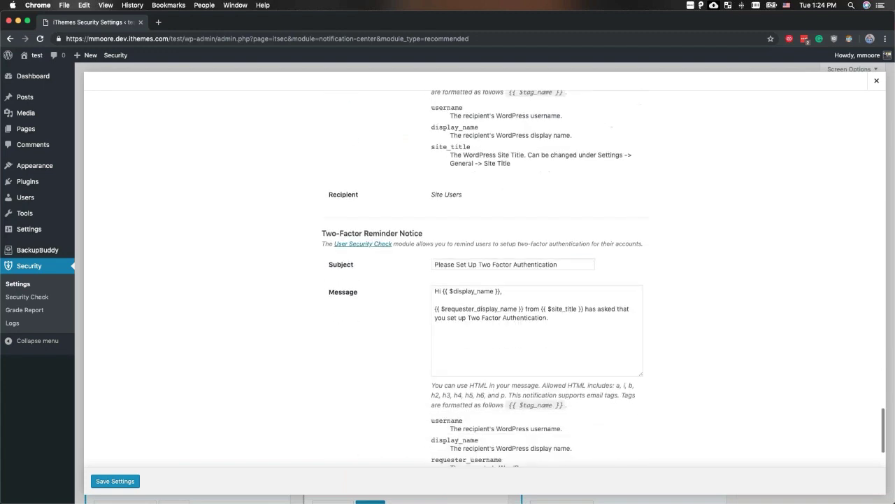
scroll(482, 280, down, 1)
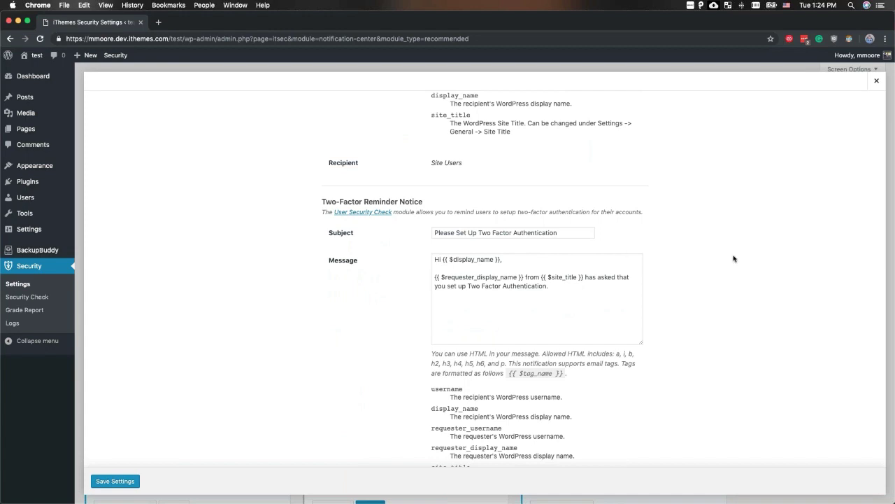
scroll(737, 287, down, 2)
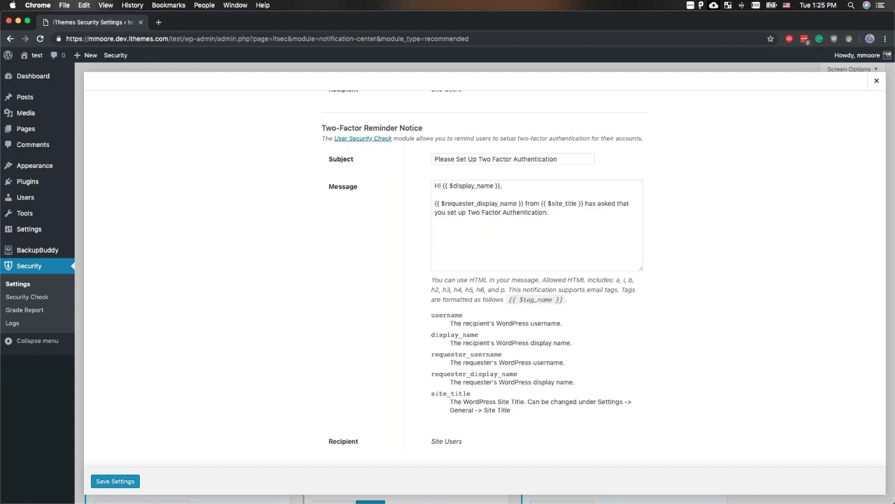
Close the Notification Center settings and look over the recommended modules from 404 Detection onward
scroll(740, 299, up, 10)
scroll(741, 299, up, 15)
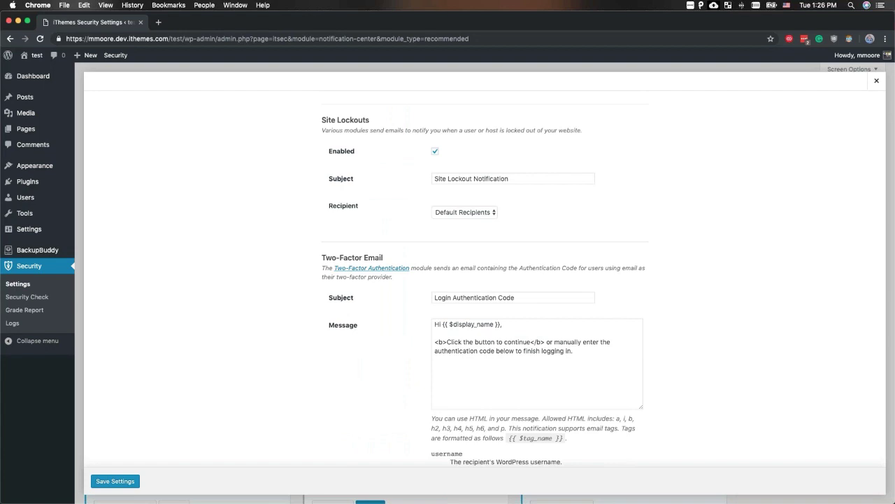
click(877, 83)
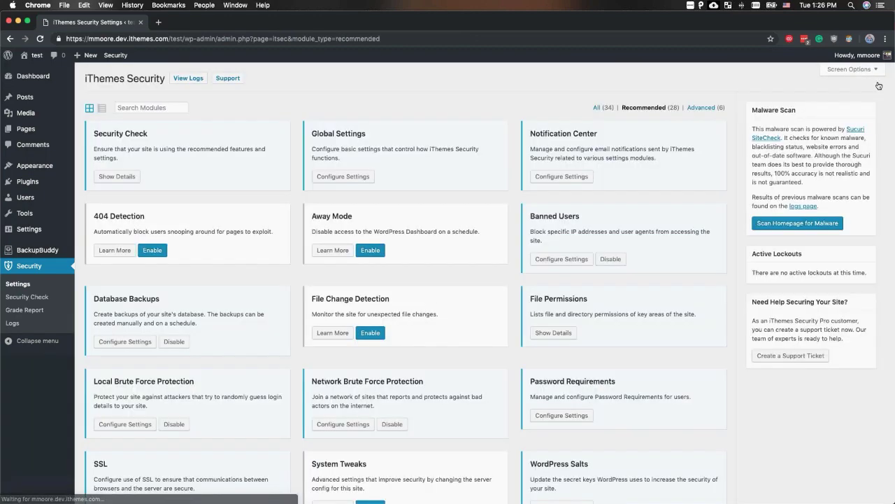
scroll(659, 125, down, 2)
scroll(660, 125, down, 1)
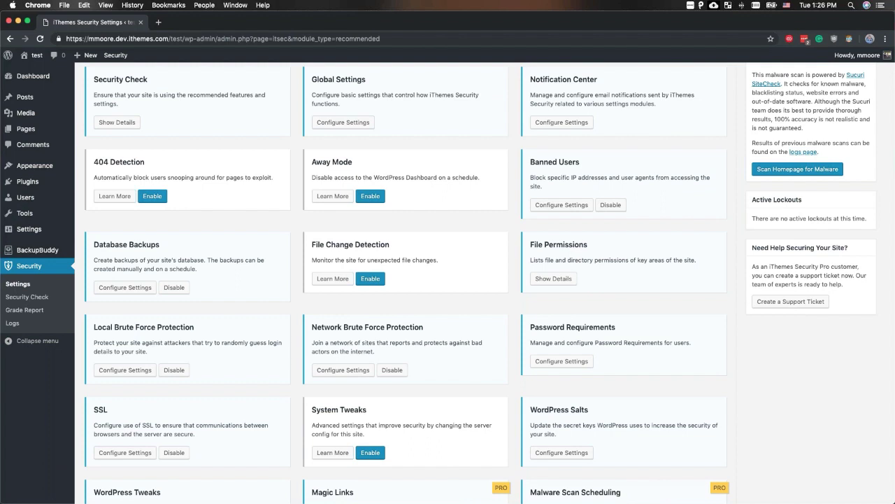
scroll(420, 230, down, 1)
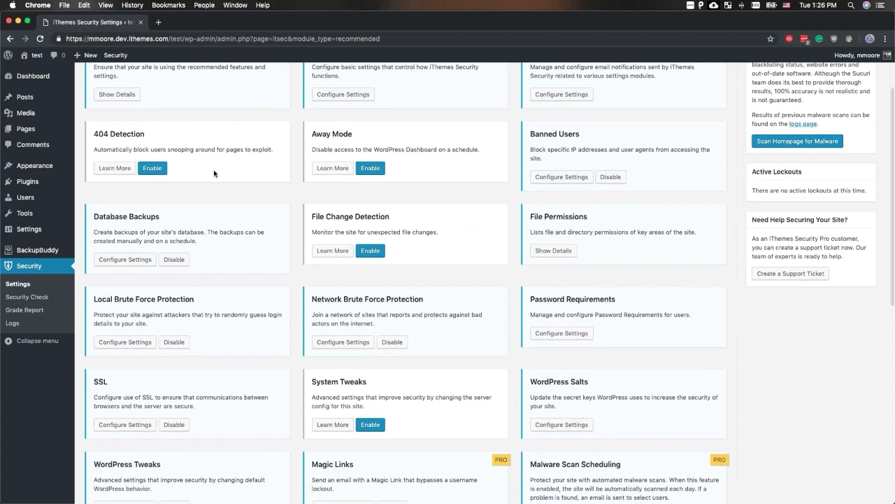
Enable the 404 Detection module and review its check period, error threshold, file white list and ignored file types
click(165, 168)
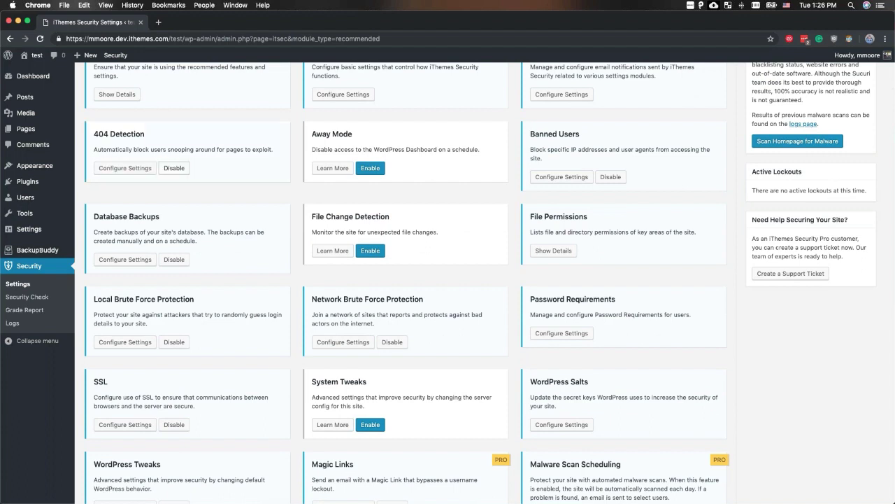
click(117, 169)
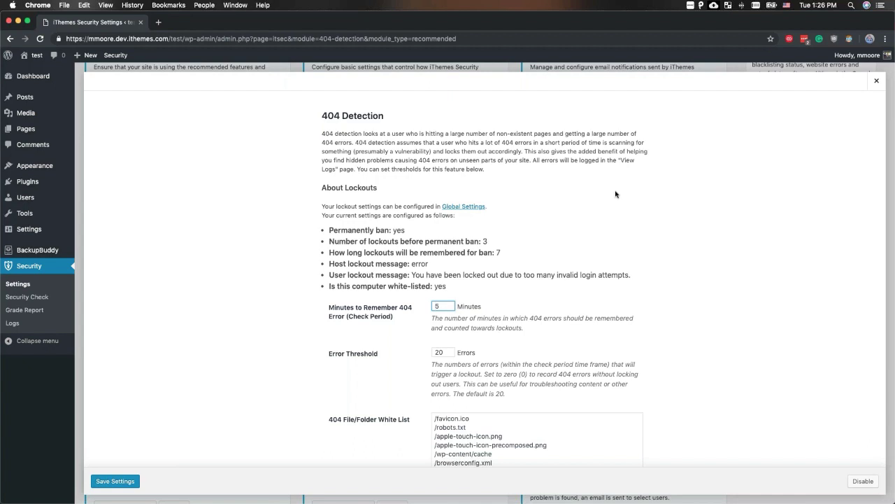
scroll(615, 194, down, 3)
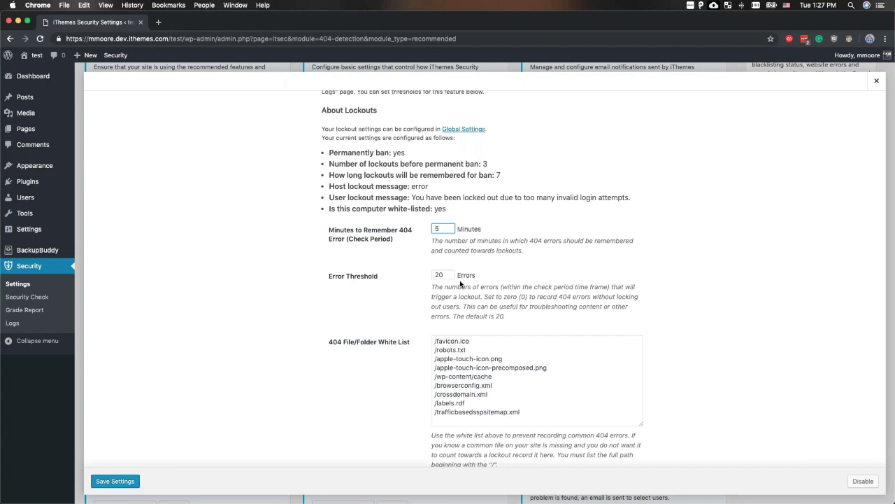
scroll(524, 400, down, 3)
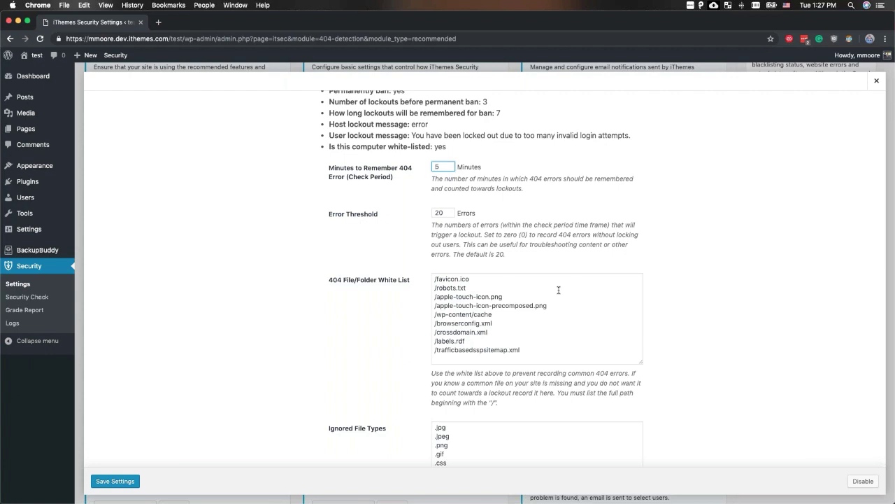
scroll(558, 290, down, 3)
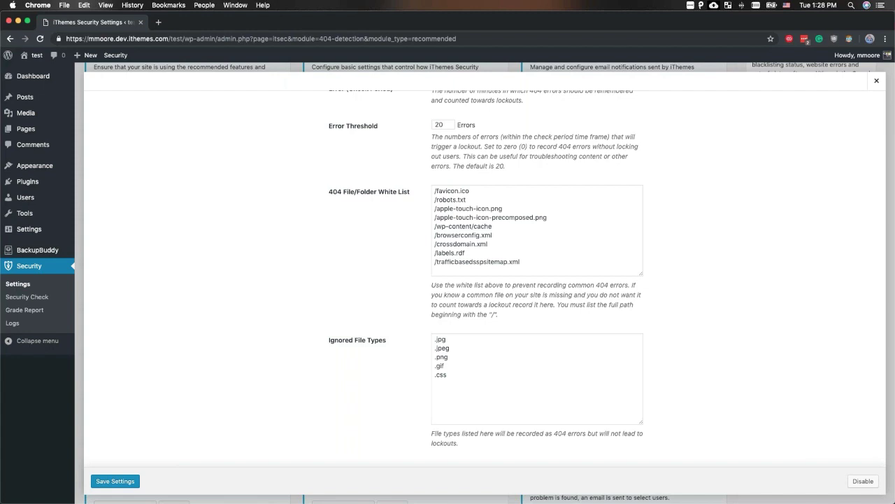
click(881, 83)
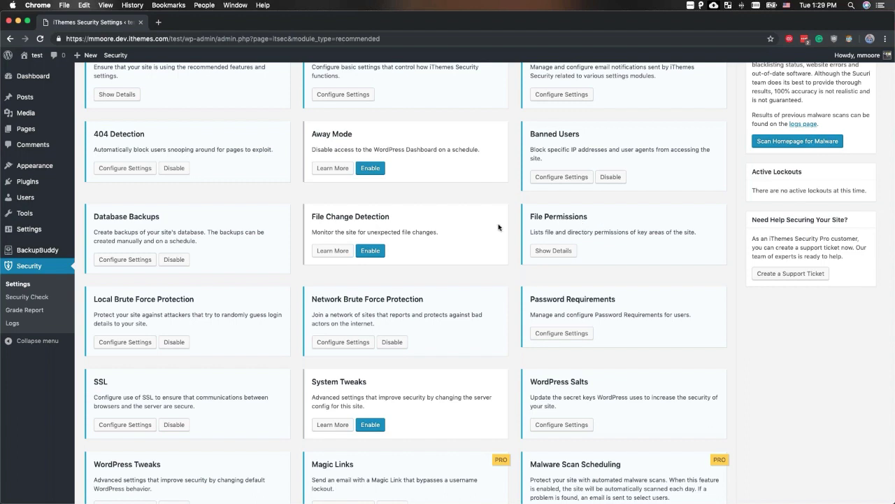
Enable the Away Mode module and review its restriction type, start time and end time
click(378, 173)
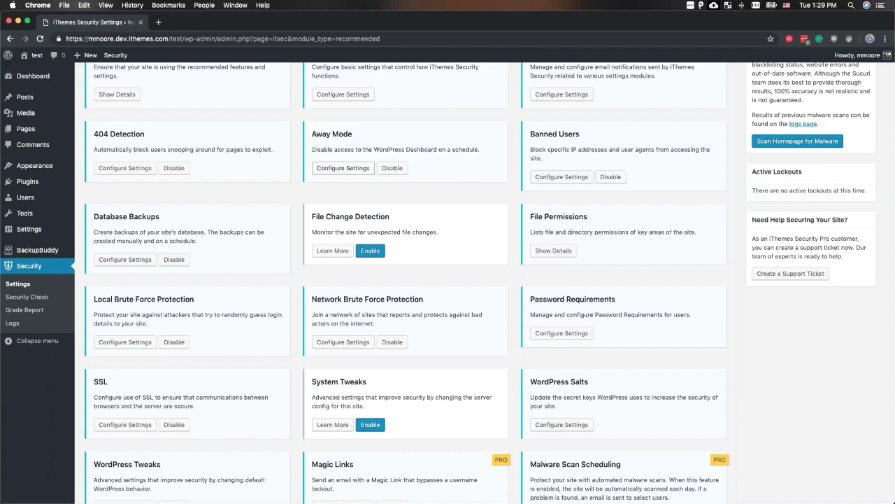
click(342, 168)
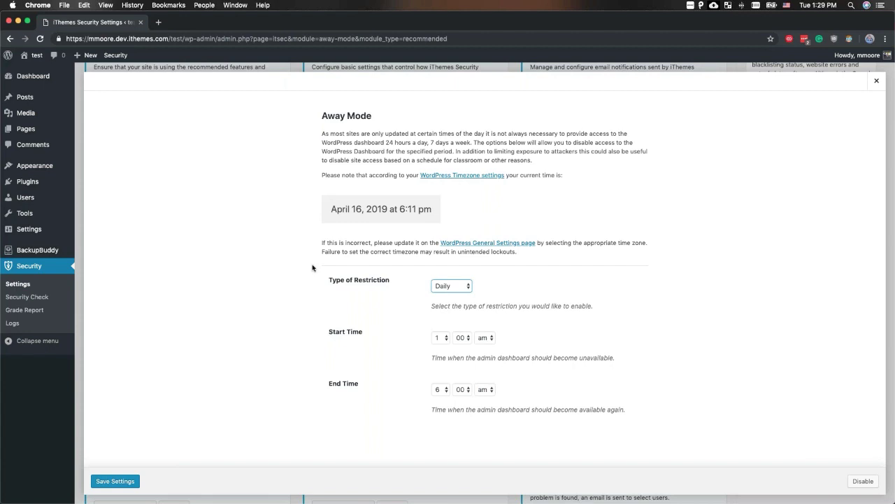
click(878, 82)
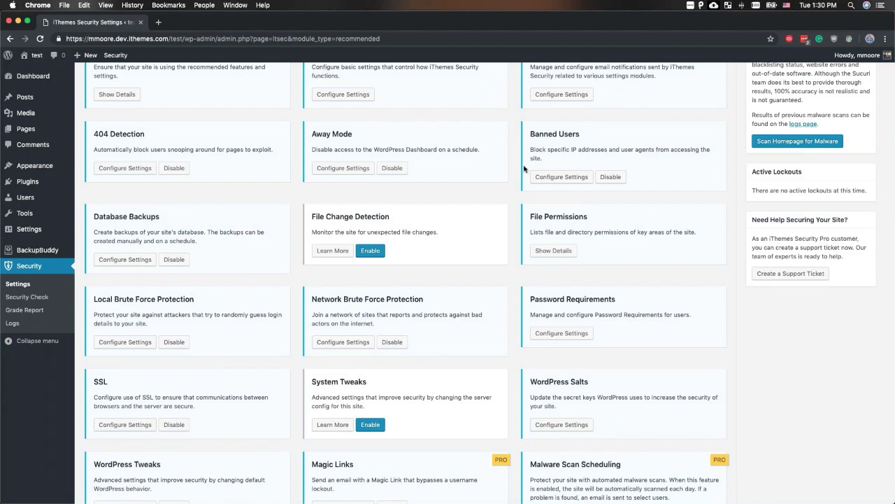
Enable HackRepair.com's blacklist feature in the Banned Users module and save the settings
click(556, 177)
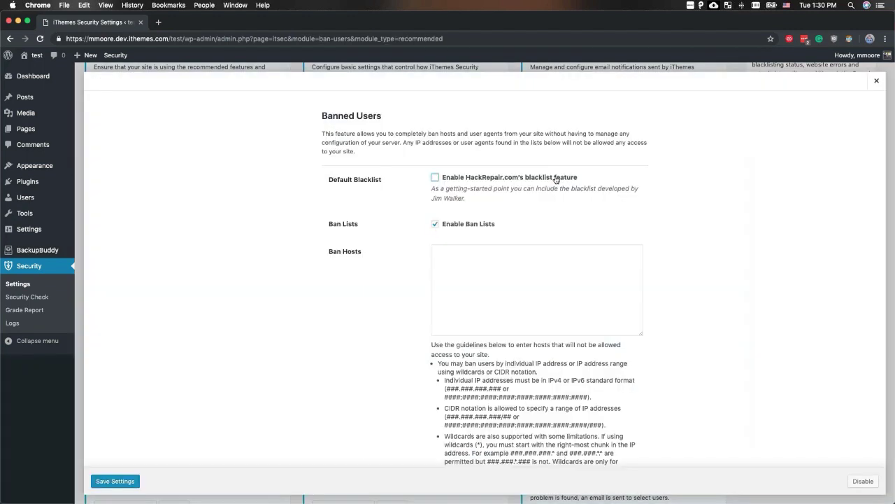
click(556, 179)
scroll(479, 230, down, 2)
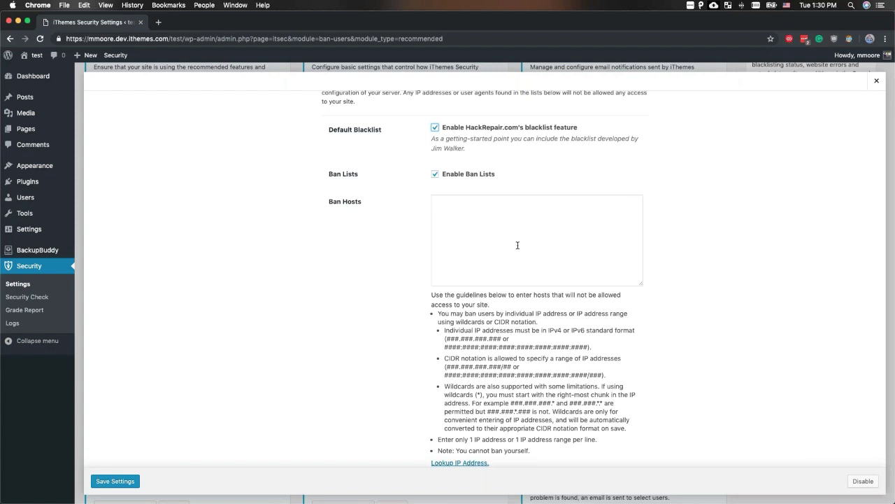
click(124, 481)
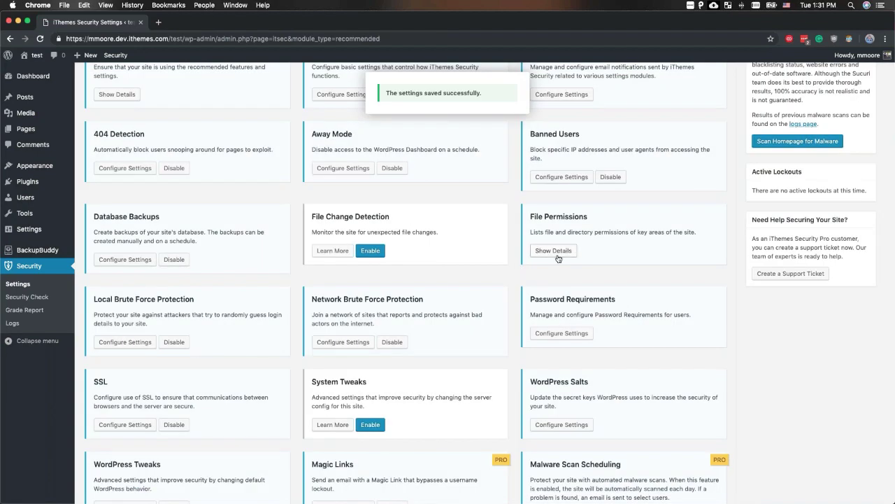
Load the File Permissions details and check the suggested and current values for each path
click(557, 256)
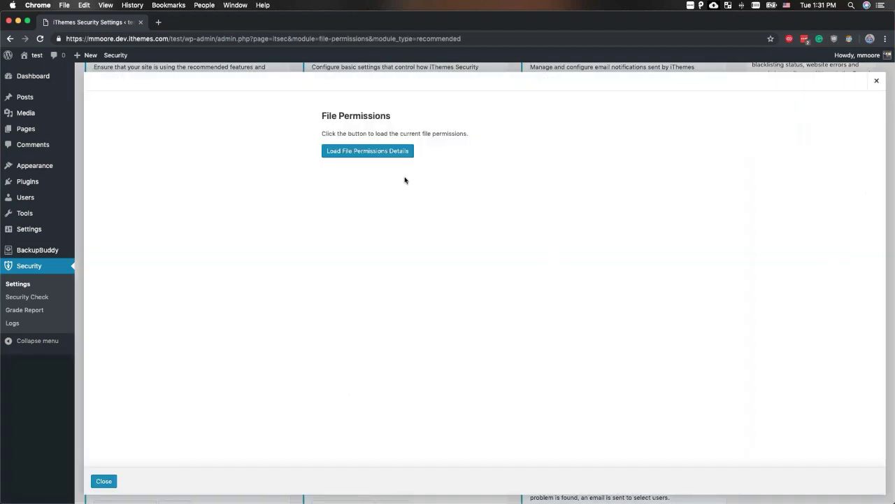
click(388, 151)
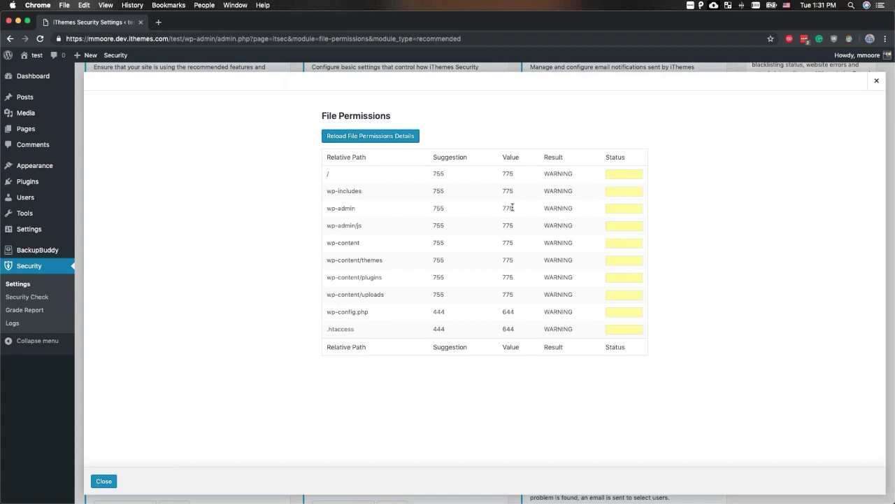
click(880, 81)
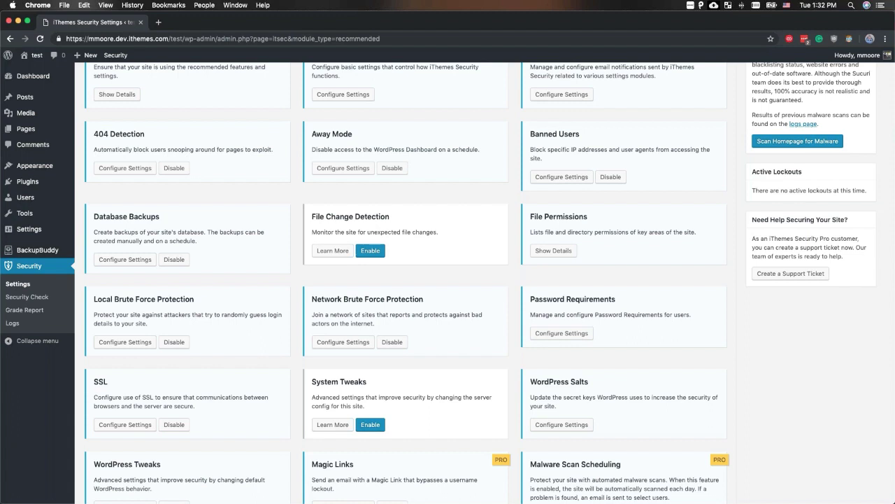
Reopen the File Permissions details and compare the root folder's suggested permission with its current value
click(564, 252)
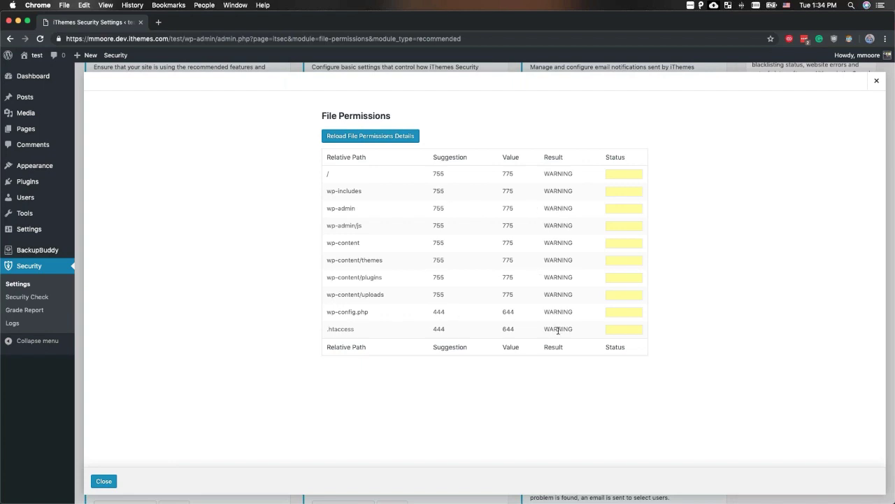
double_click(438, 173)
click(511, 171)
double_click(512, 171)
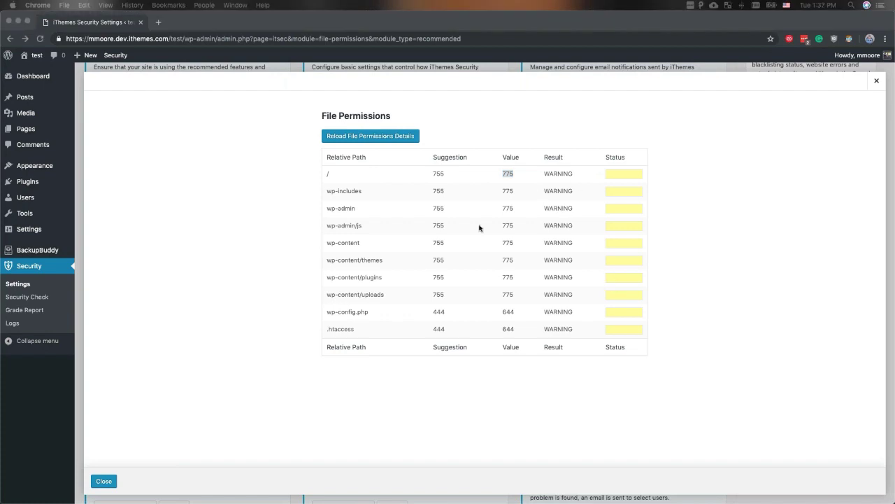
click(433, 176)
click(877, 83)
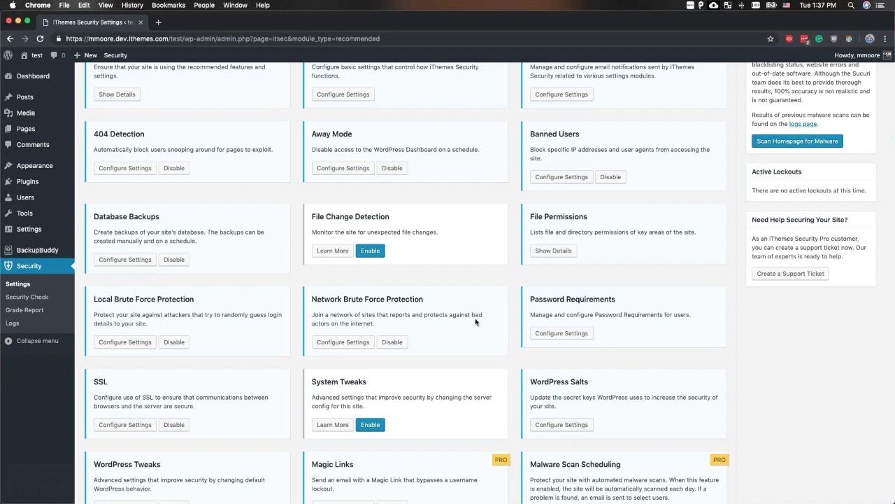
Review the Local Brute Force Protection login attempt limits, check period and admin-user ban option, and save the settings
scroll(476, 320, down, 2)
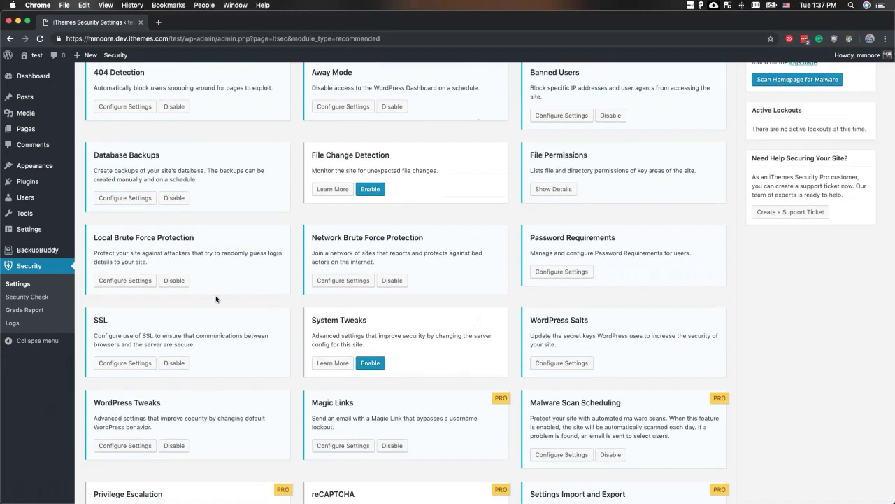
click(134, 286)
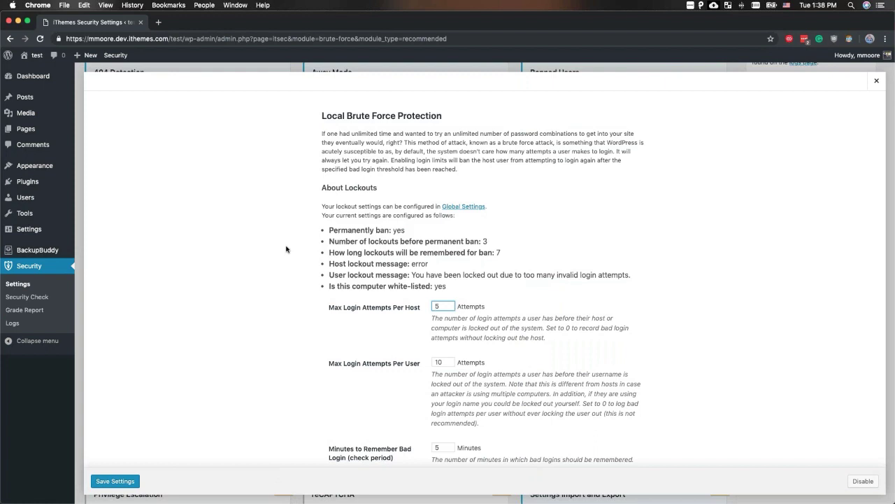
scroll(286, 249, down, 2)
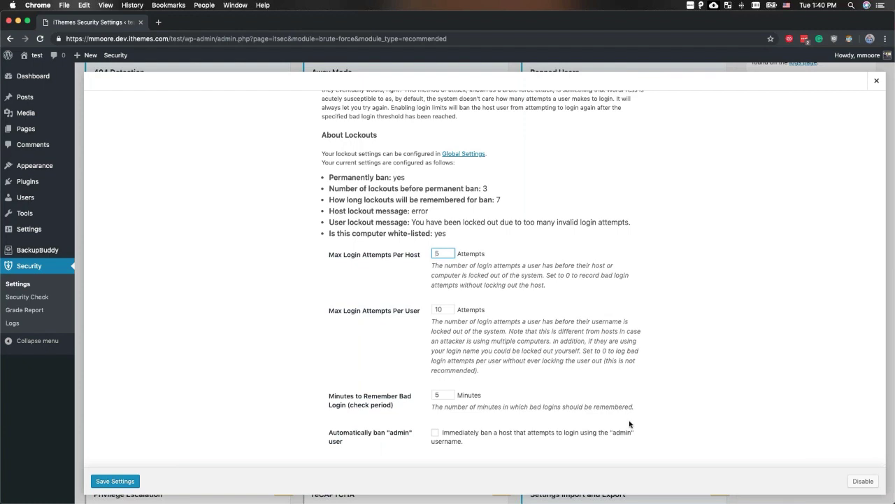
click(126, 484)
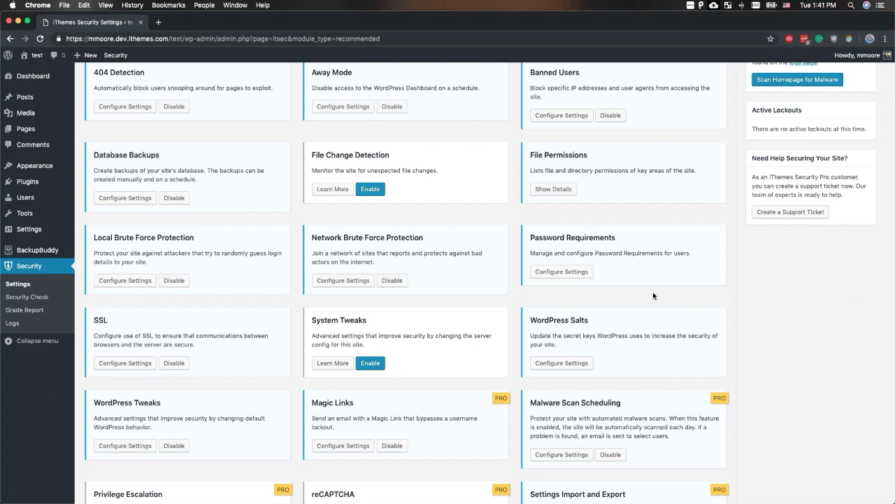
Enable Password Expiration in Password Requirements and set its minimum role to Contributor
click(572, 272)
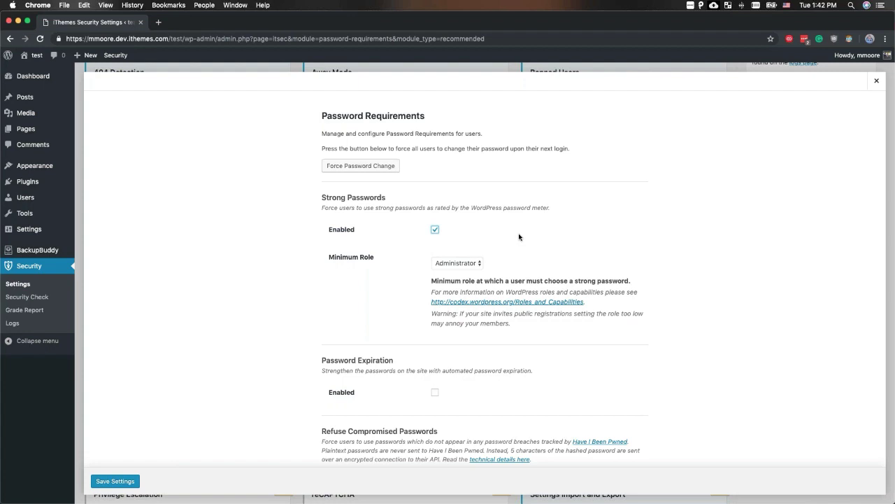
scroll(519, 237, down, 1)
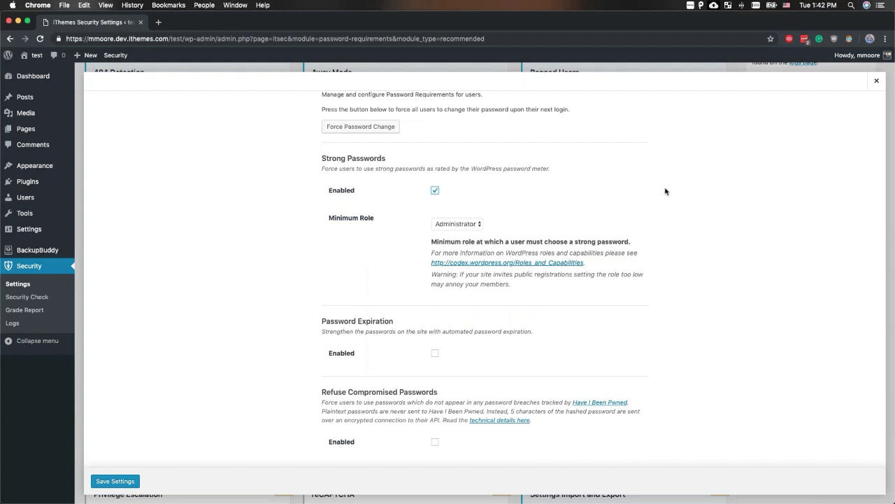
scroll(665, 191, down, 1)
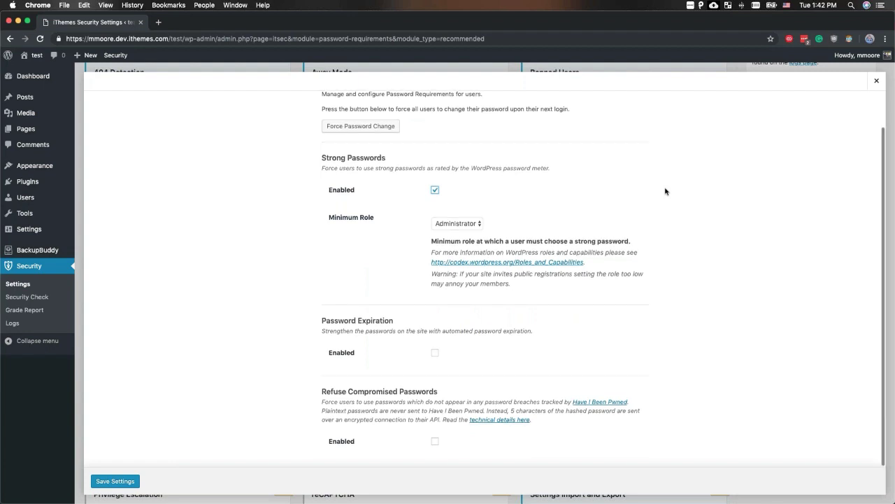
click(435, 351)
scroll(631, 338, down, 4)
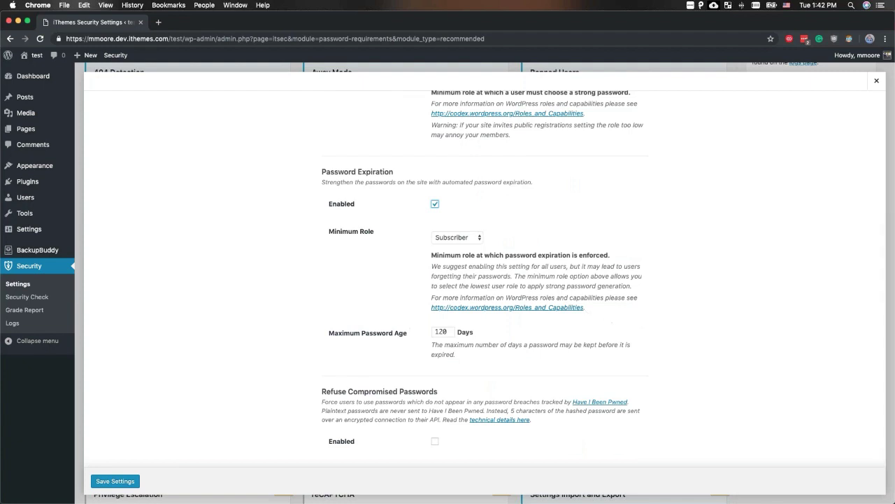
click(462, 238)
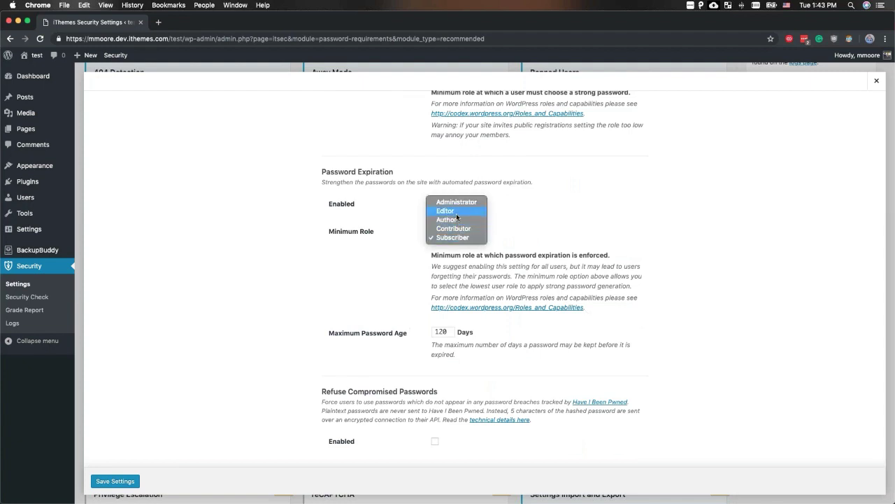
click(453, 202)
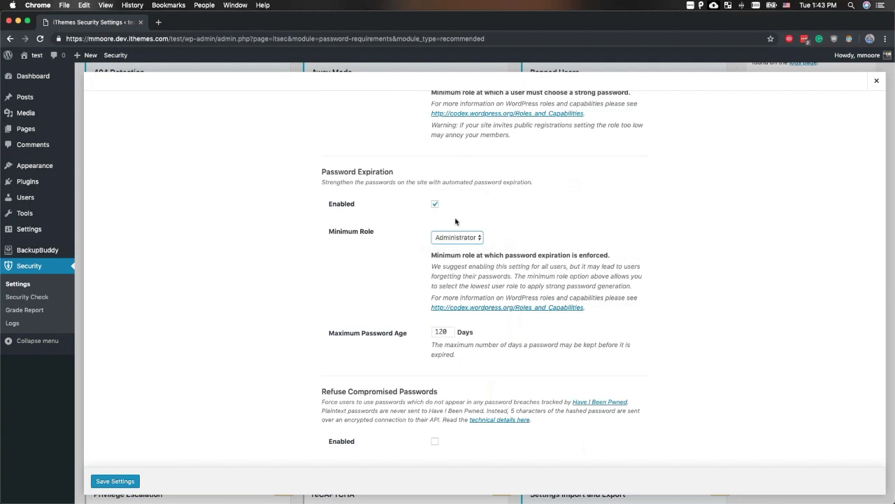
click(457, 240)
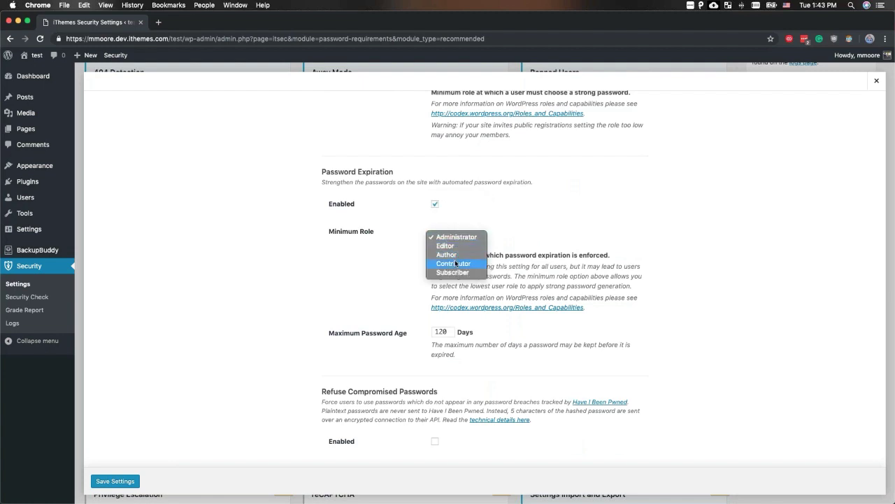
click(455, 263)
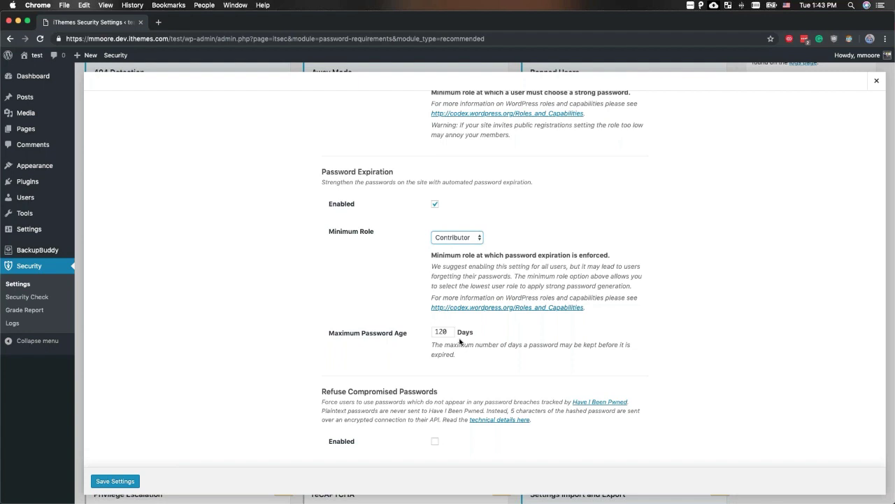
Enable Refuse Compromised Passwords and save the Password Requirements settings
click(435, 443)
scroll(434, 446, down, 3)
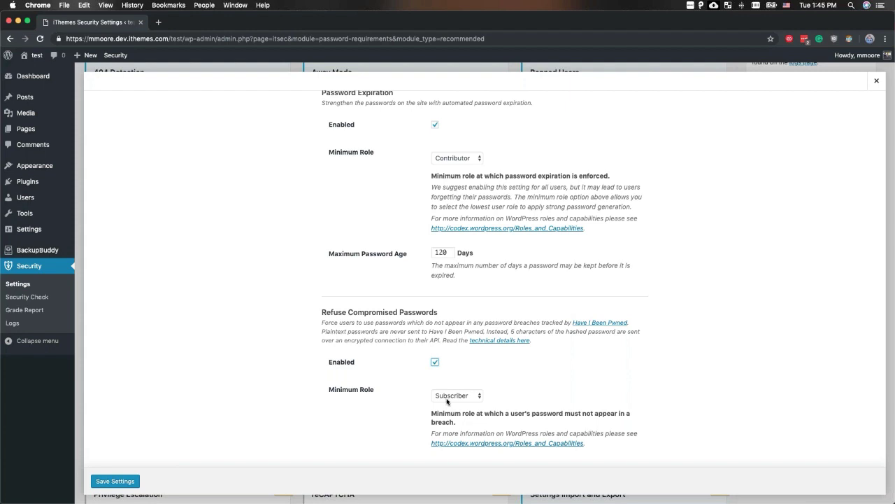
click(127, 484)
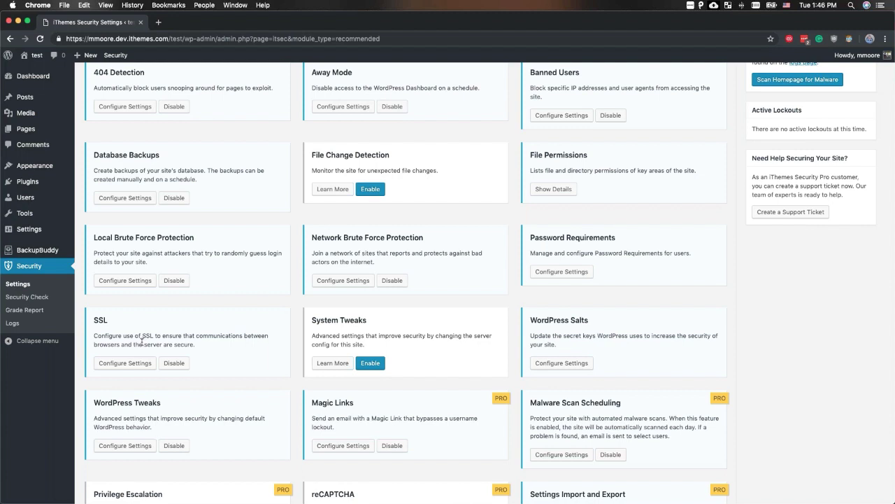
Save the SSL settings with the HTTP-to-HTTPS redirect on Enabled (recommended), and enable the System Tweaks module
click(129, 362)
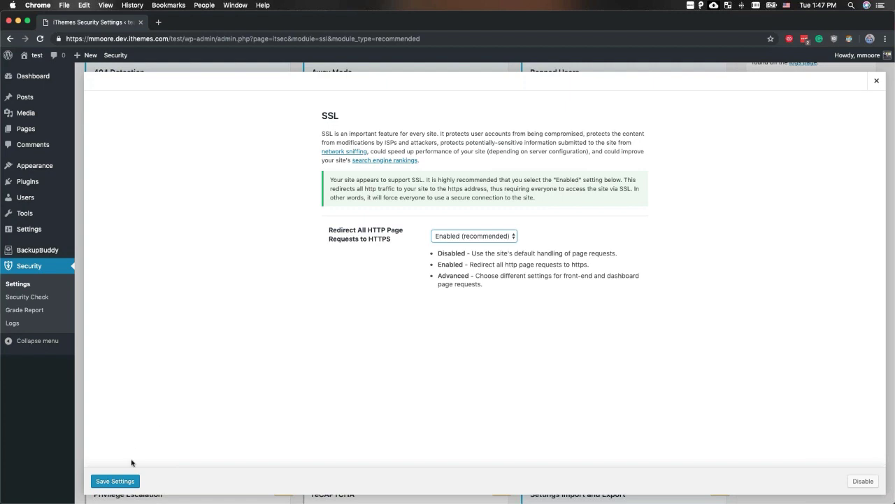
click(128, 481)
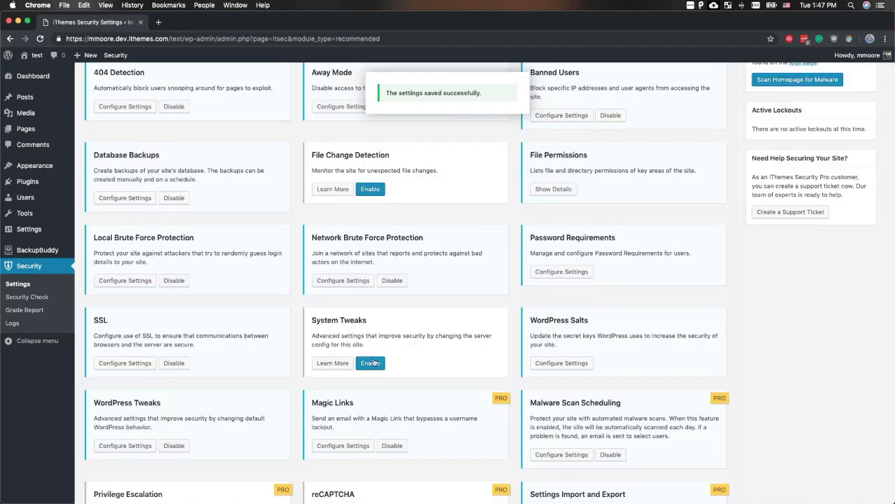
click(370, 363)
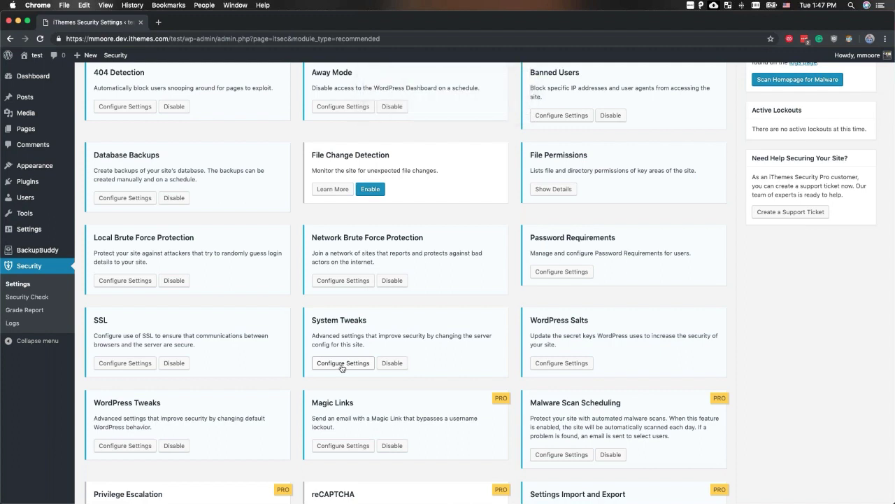
Open the System Tweaks settings and enable Protect System Files and Disable Directory Browsing
click(341, 364)
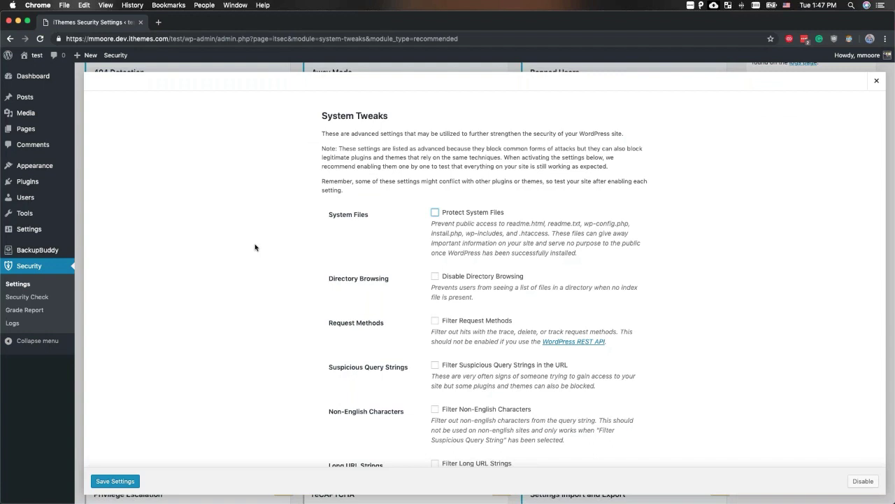
scroll(256, 247, down, 2)
scroll(256, 247, up, 2)
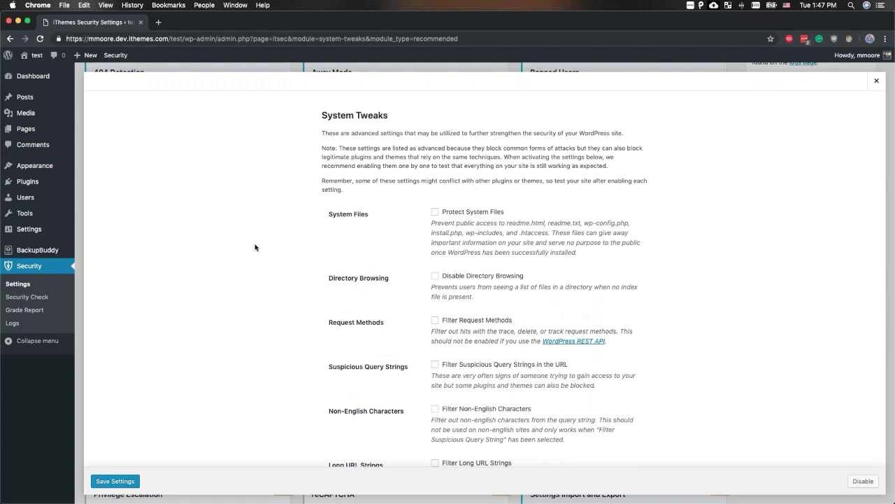
click(483, 213)
scroll(636, 188, down, 2)
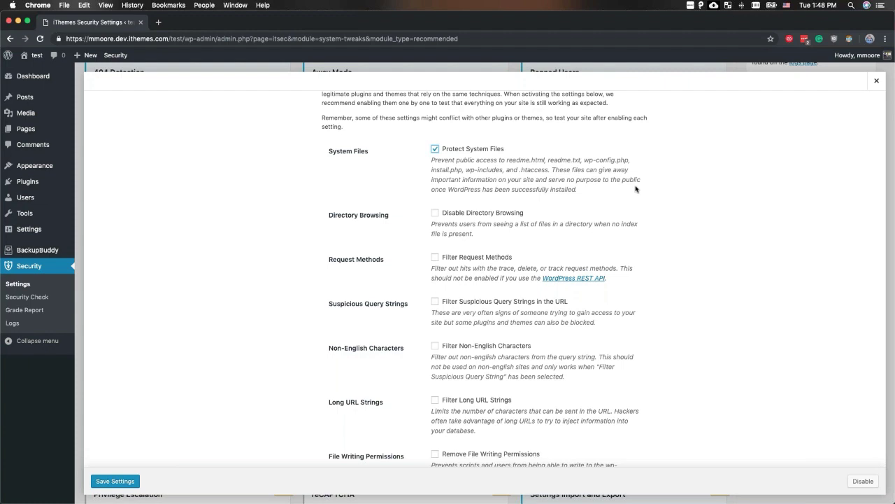
click(519, 212)
scroll(652, 214, down, 2)
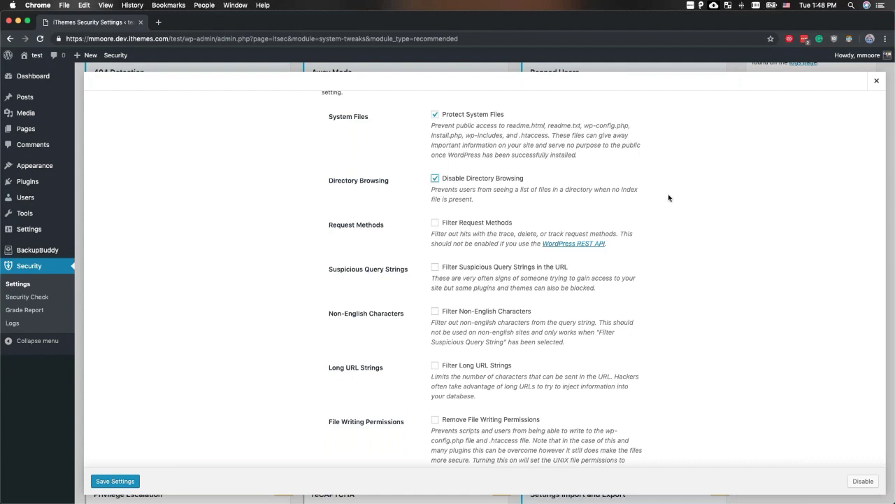
Review the remaining System Tweaks request, URL, file permission and PHP options, and save the settings
scroll(669, 198, down, 2)
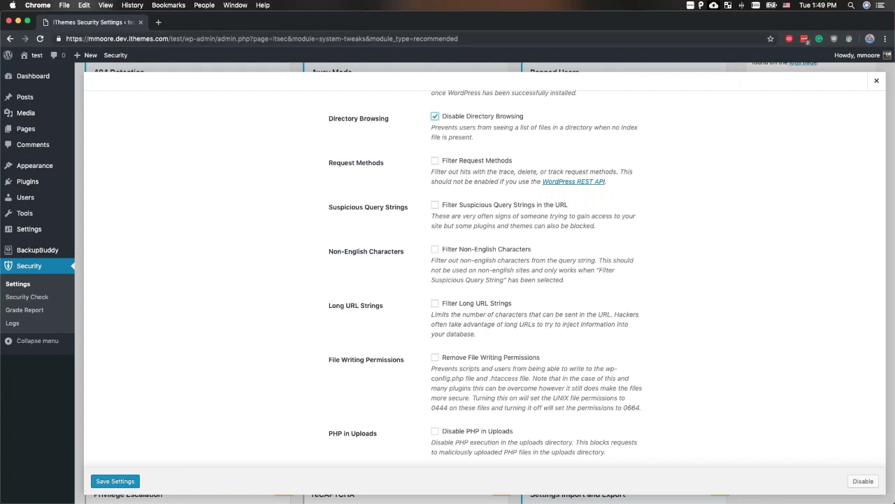
scroll(485, 278, down, 1)
scroll(519, 227, down, 2)
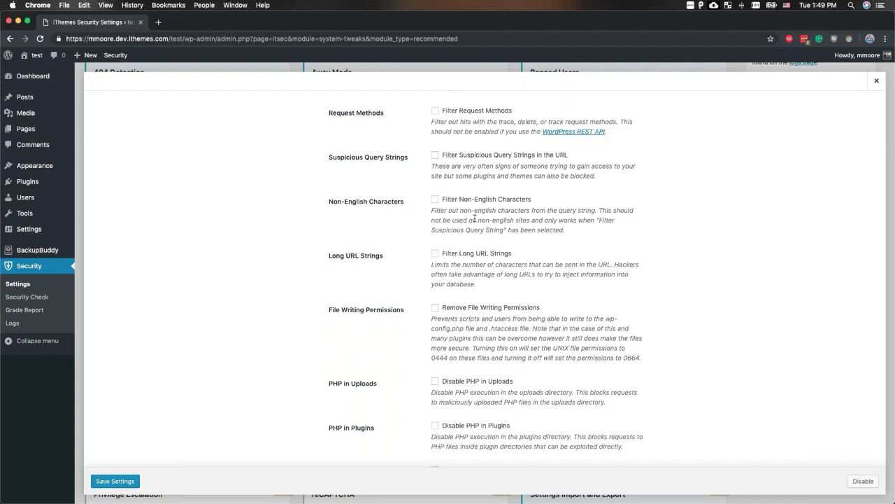
scroll(474, 218, down, 2)
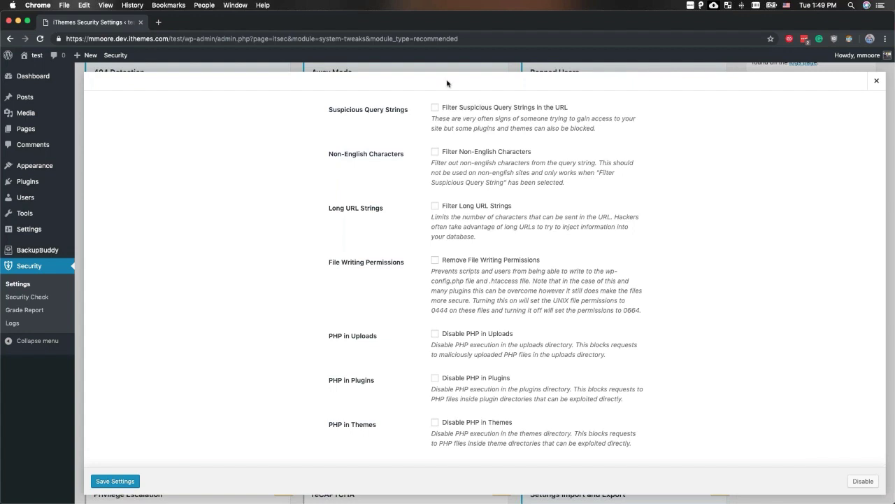
triple_click(566, 229)
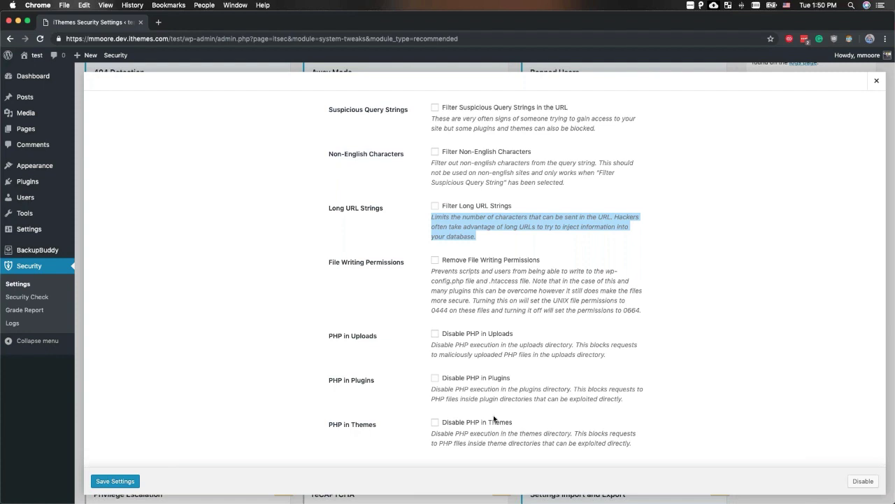
scroll(494, 419, up, 5)
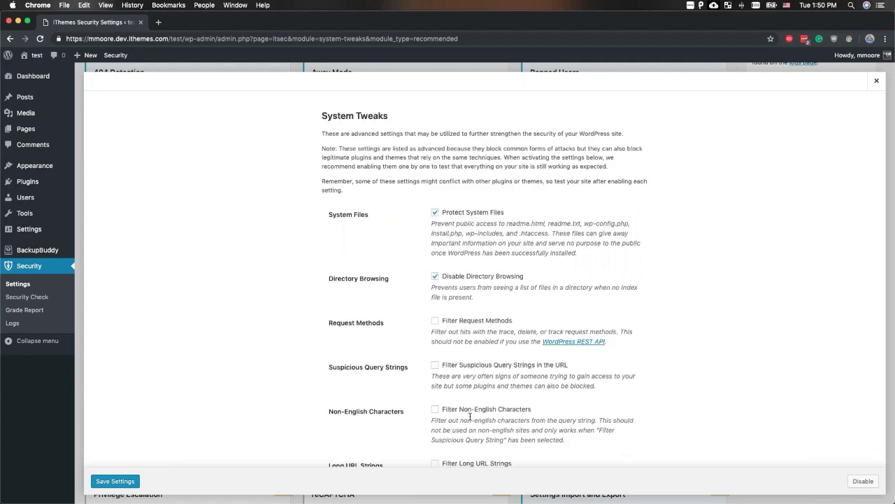
click(115, 481)
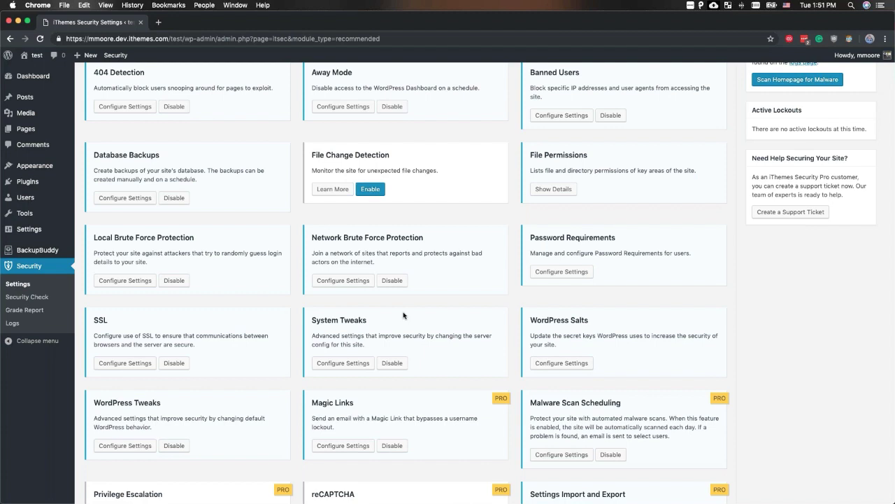
Reopen the System Tweaks settings and enable Filter Long URL Strings and Remove File Writing Permissions
click(342, 362)
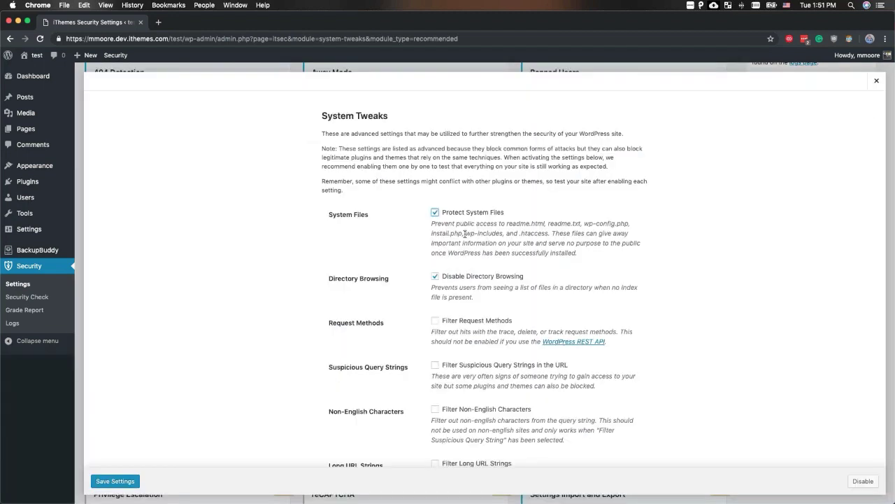
scroll(465, 234, down, 2)
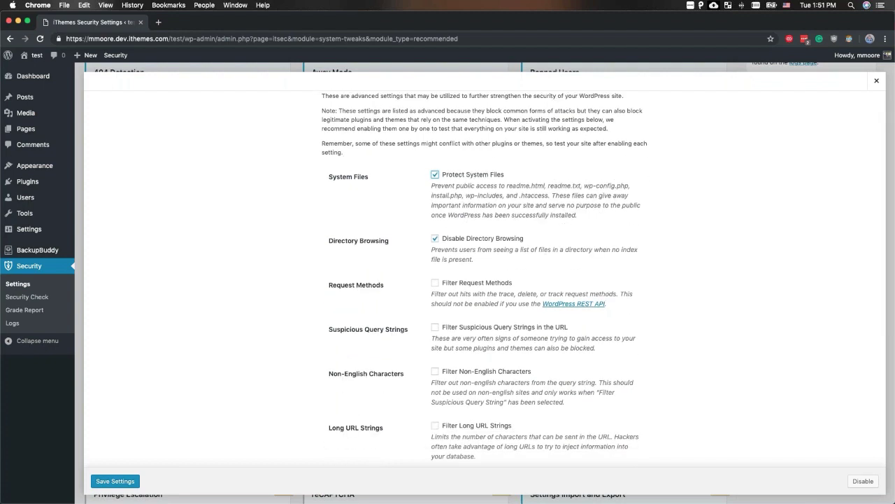
scroll(466, 246, down, 2)
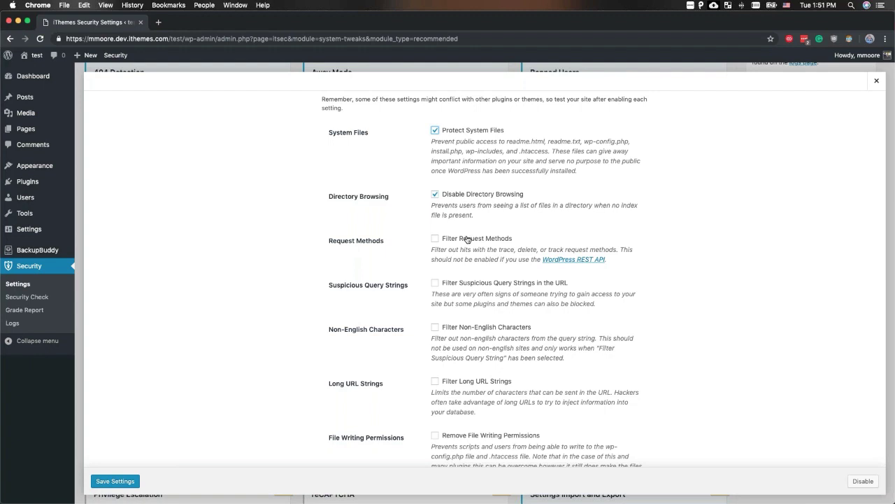
scroll(467, 239, down, 3)
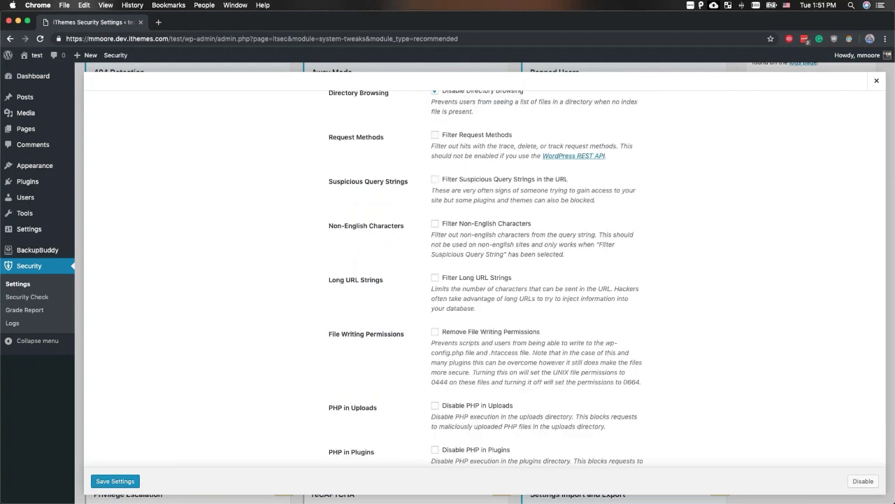
click(435, 277)
click(436, 333)
Disable PHP in Uploads, Plugins and Themes, and save the System Tweaks settings
scroll(435, 336, down, 2)
click(435, 335)
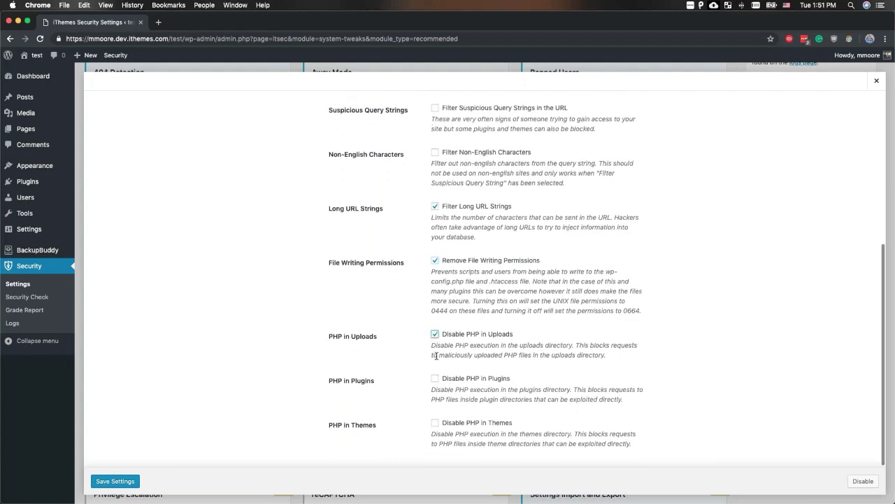
click(435, 379)
click(435, 424)
scroll(435, 424, up, 4)
click(116, 486)
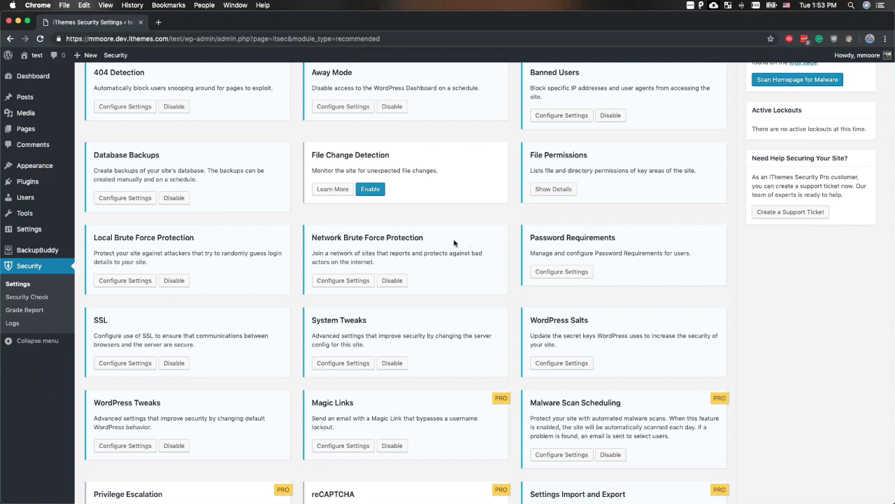
Review the Network Brute Force Protection settings and the WordPress Salts explanation with its log-out note, closing both without changes
click(337, 285)
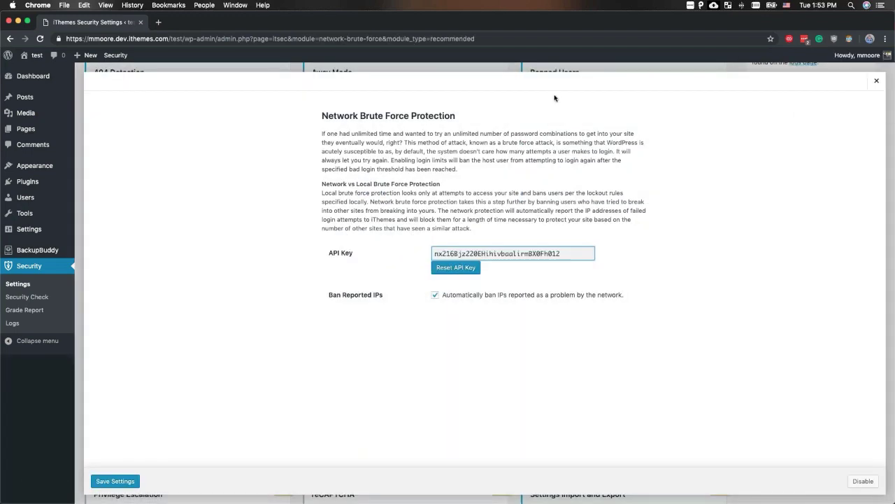
click(876, 81)
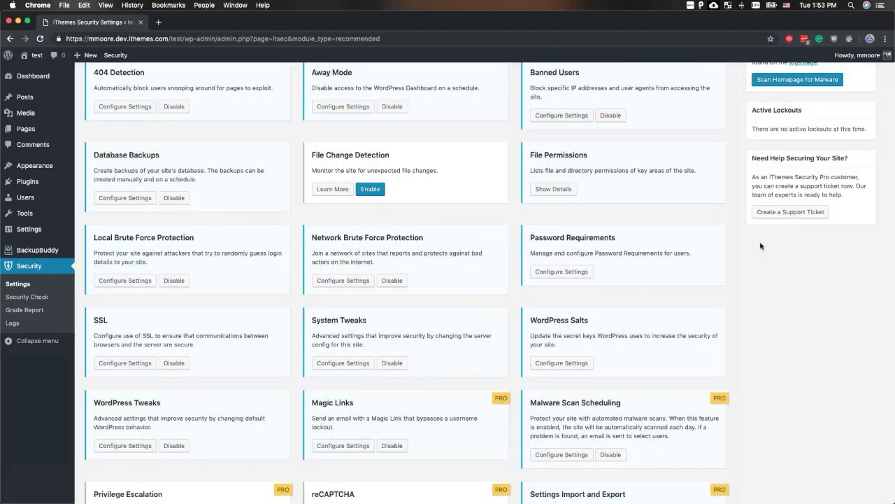
scroll(494, 266, down, 3)
scroll(494, 265, down, 1)
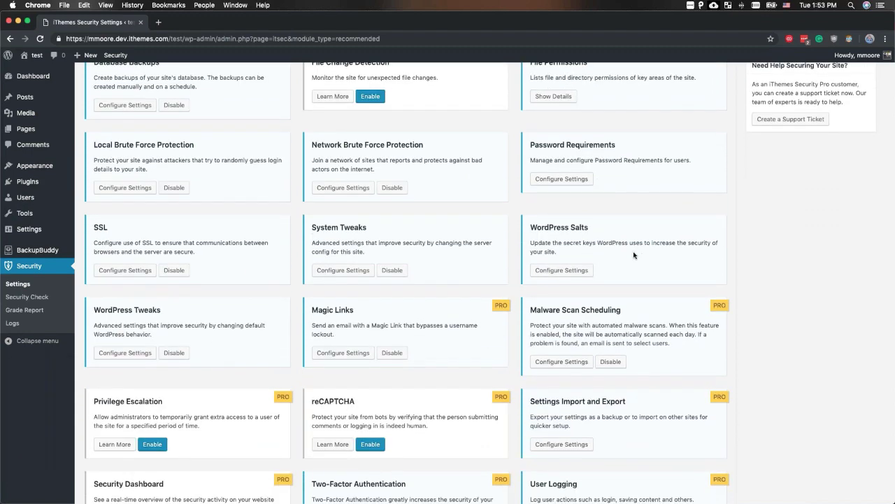
click(575, 270)
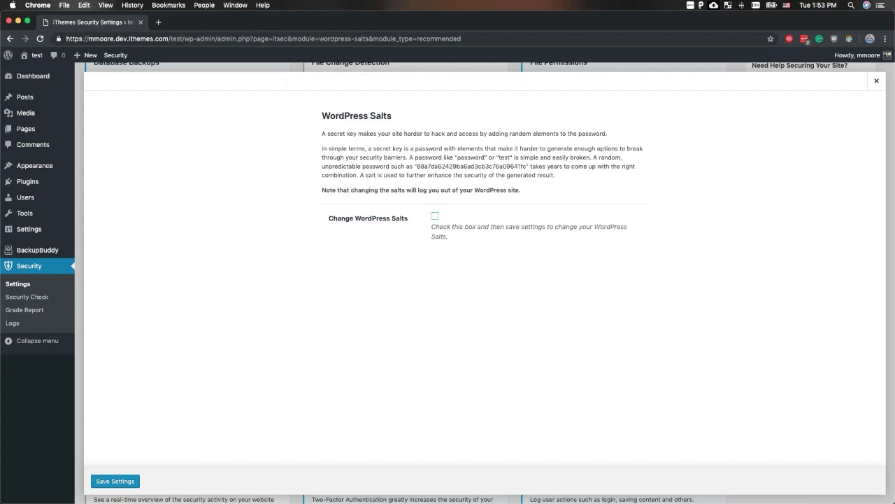
drag(322, 190, 483, 196)
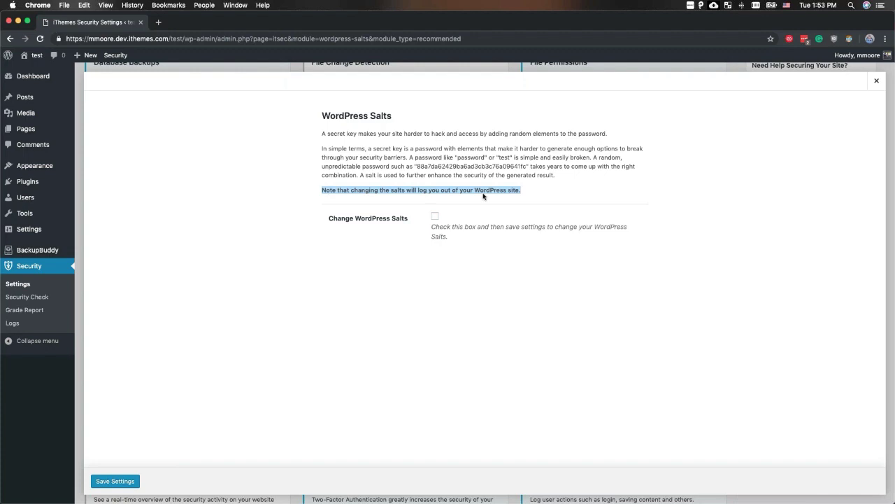
drag(417, 167, 523, 168)
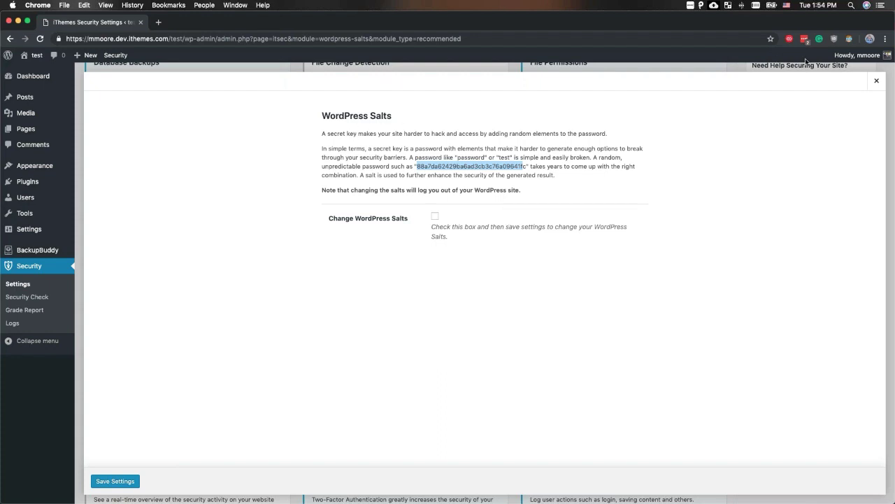
click(877, 81)
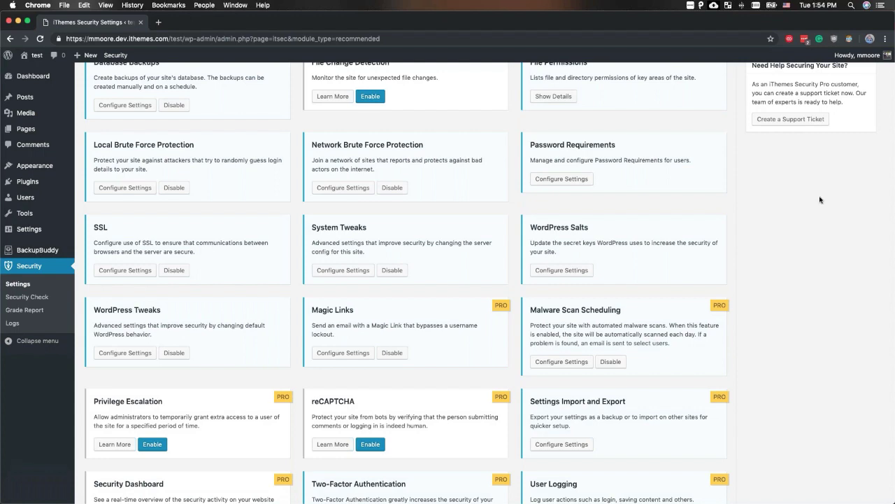
Open the WordPress Tweaks settings and enable Reduce Comment Spam
scroll(820, 200, down, 1)
scroll(820, 200, down, 1)
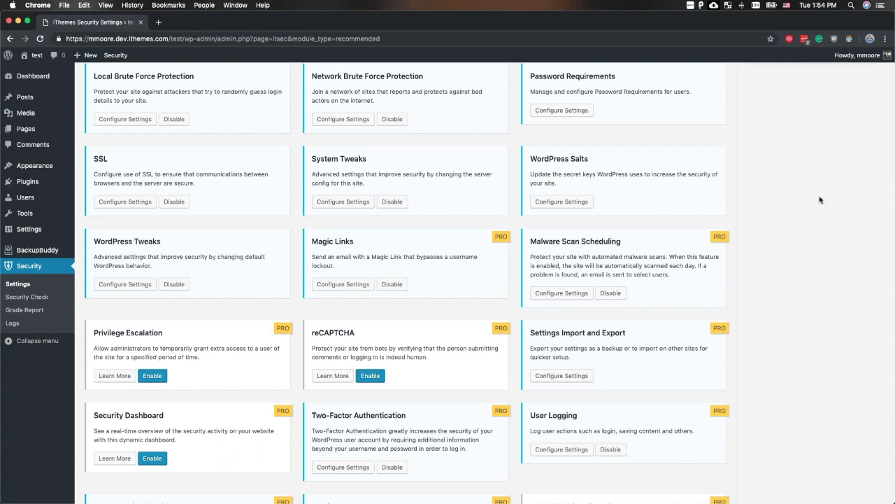
click(126, 284)
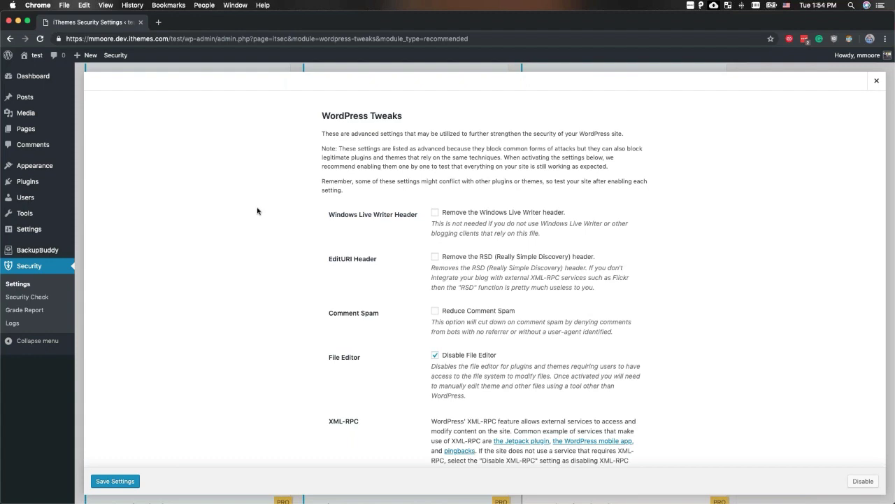
scroll(257, 210, down, 2)
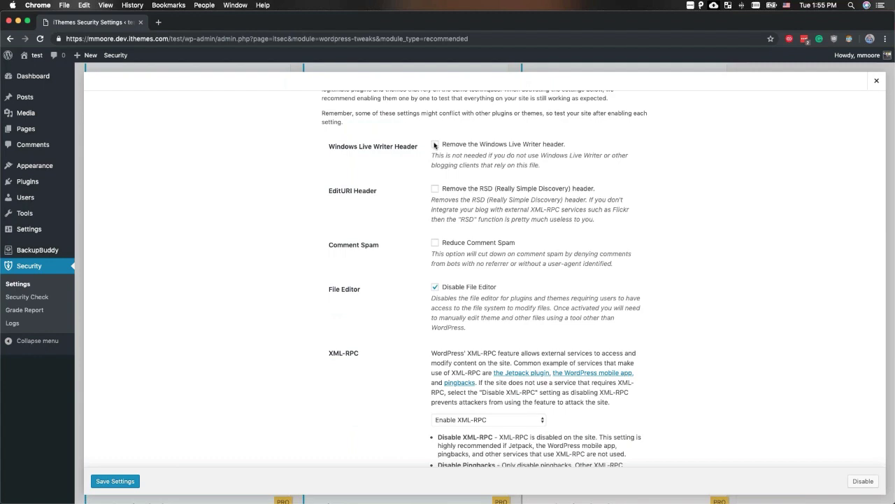
click(470, 248)
scroll(507, 306, down, 2)
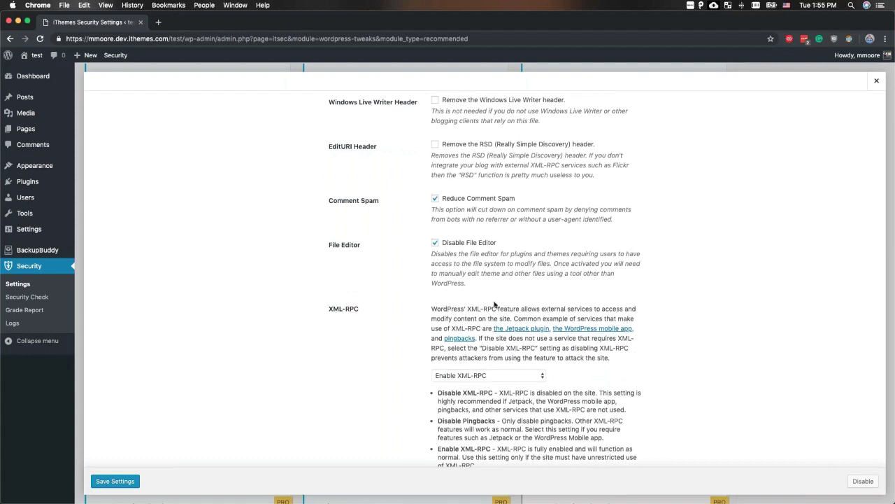
Review the XML-RPC, Multiple Authentication Attempts per XML-RPC Request and REST API access options in WordPress Tweaks
mouse_move(36, 171)
scroll(694, 181, down, 3)
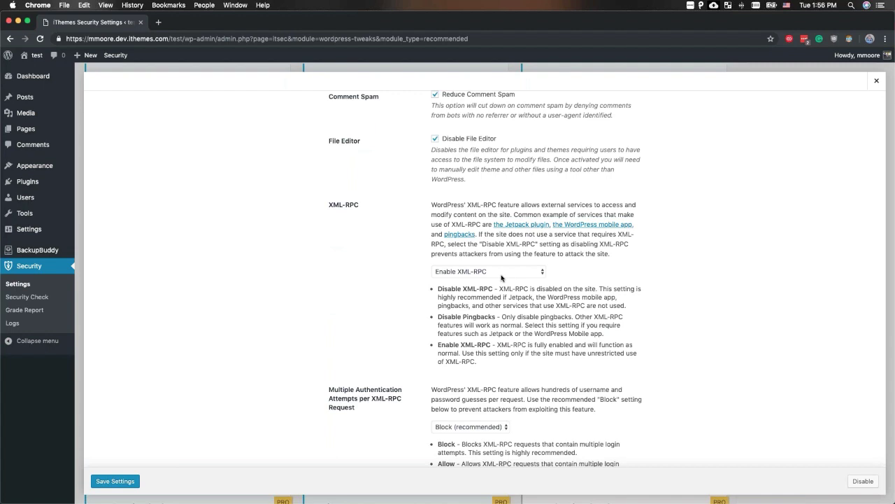
scroll(607, 282, down, 5)
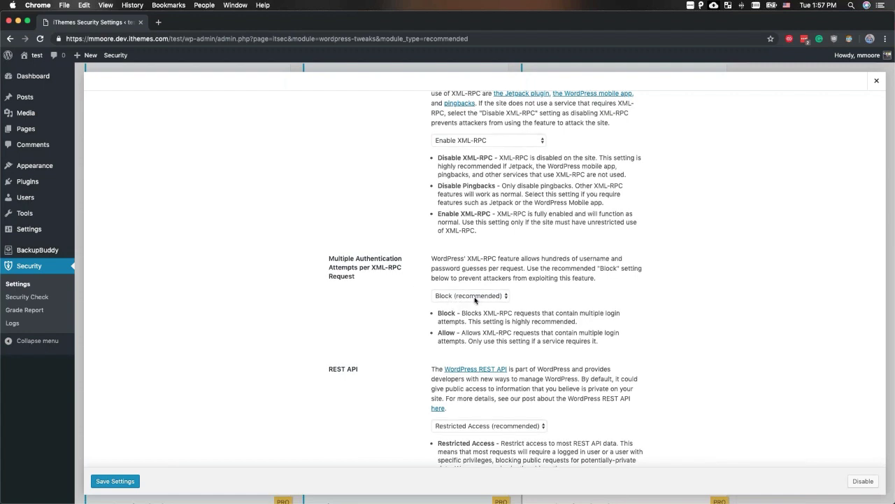
scroll(486, 343, up, 3)
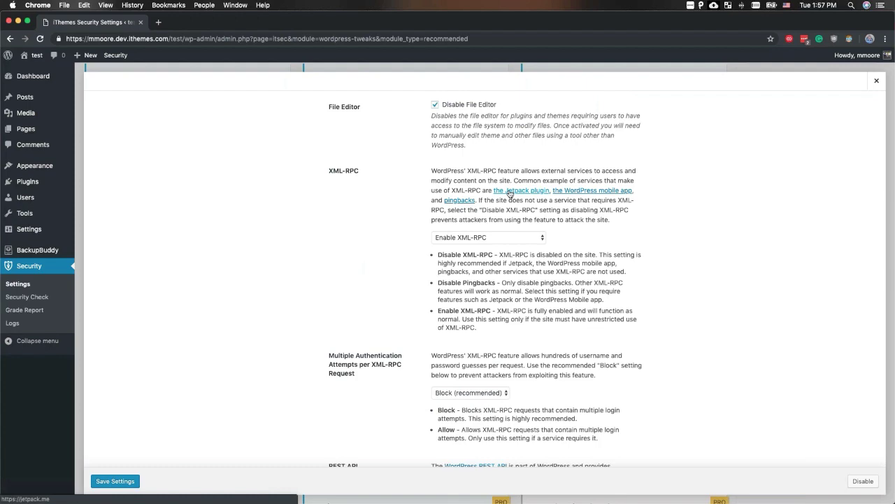
scroll(510, 193, down, 9)
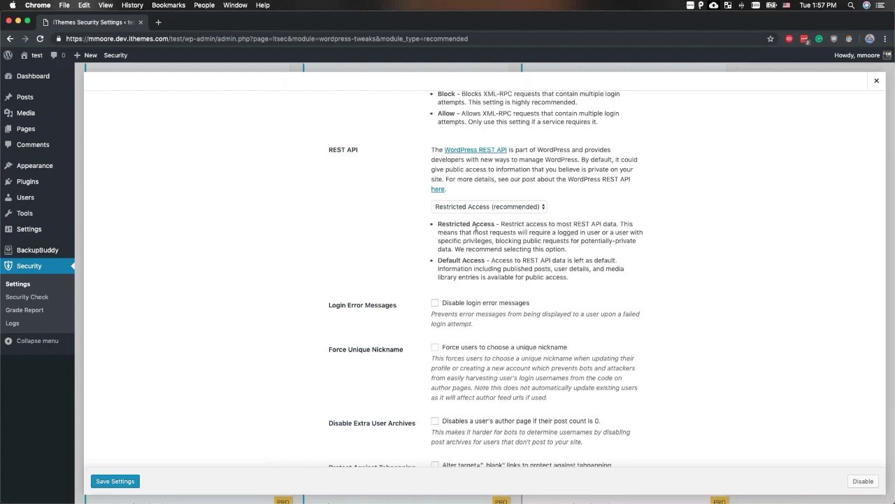
click(467, 209)
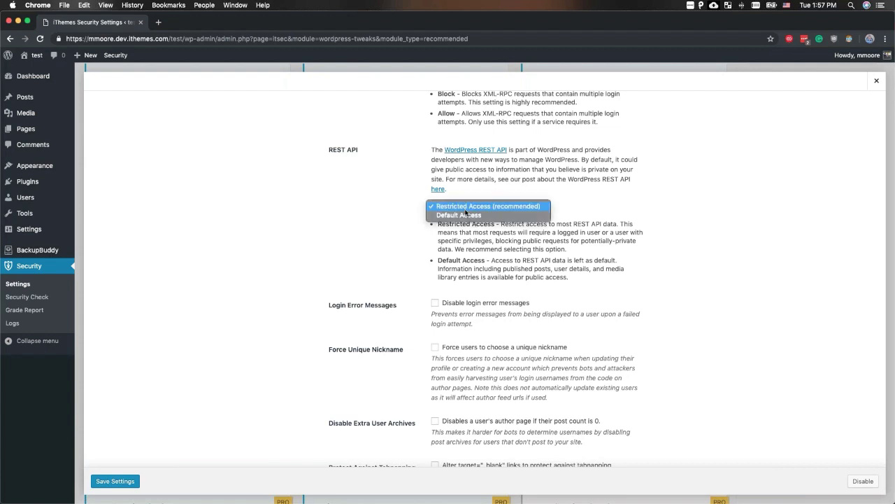
click(494, 234)
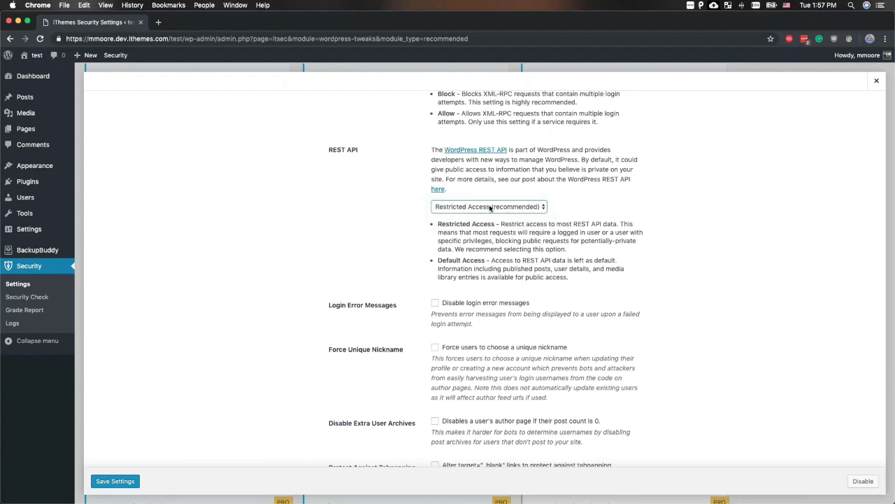
Enable Disable login error messages and Force users to choose a unique nickname in WordPress Tweaks
scroll(490, 208, down, 3)
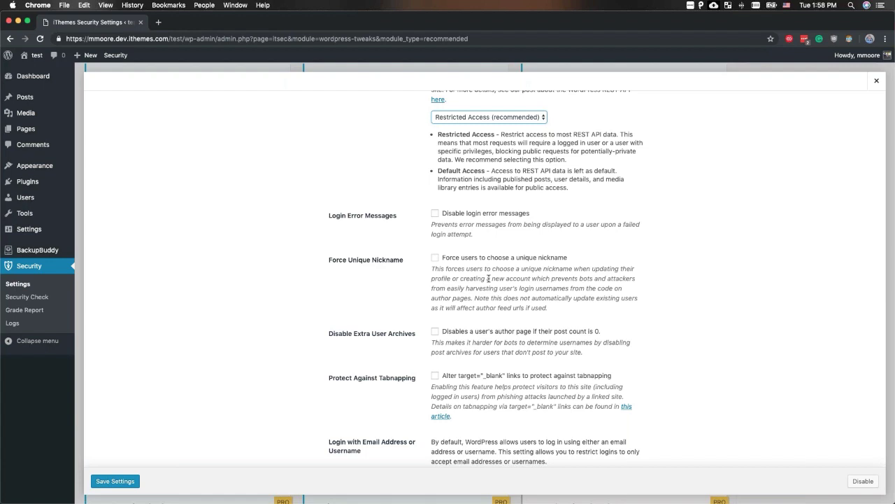
click(434, 213)
click(434, 258)
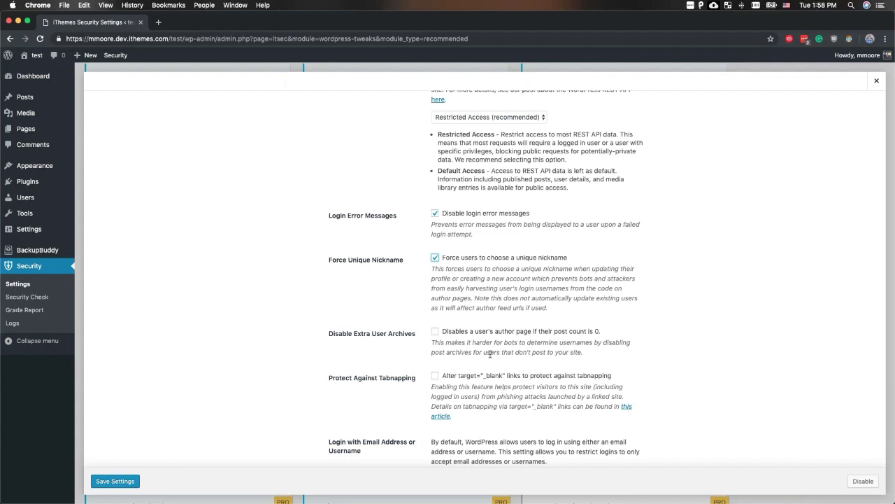
Enable disabling the author page of users with no posts and altering target="_blank" links to protect against tabnapping
scroll(490, 354, down, 2)
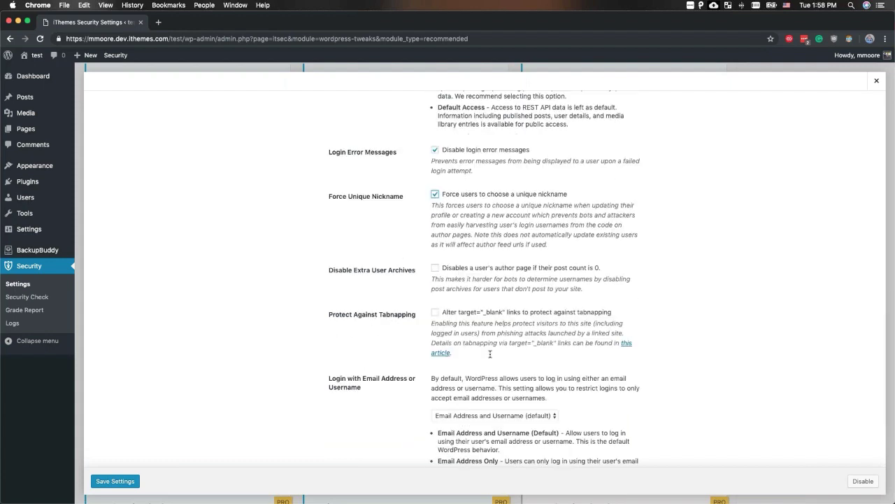
click(436, 269)
scroll(535, 269, down, 3)
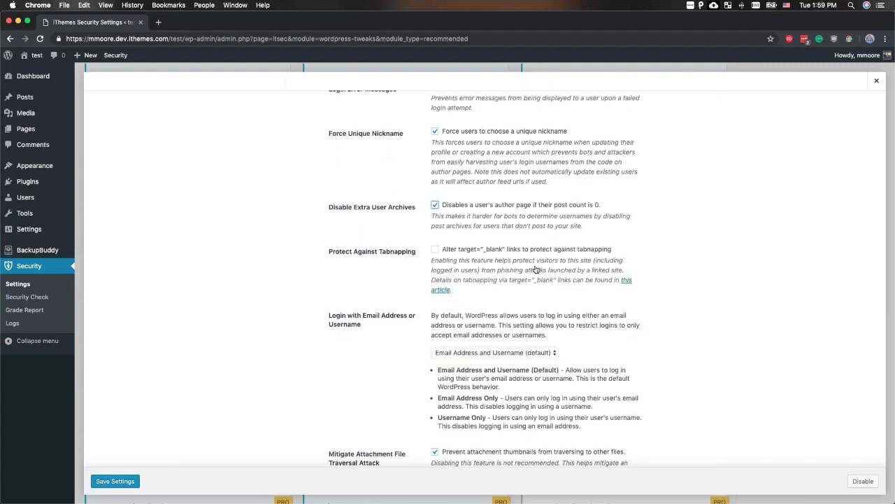
click(435, 250)
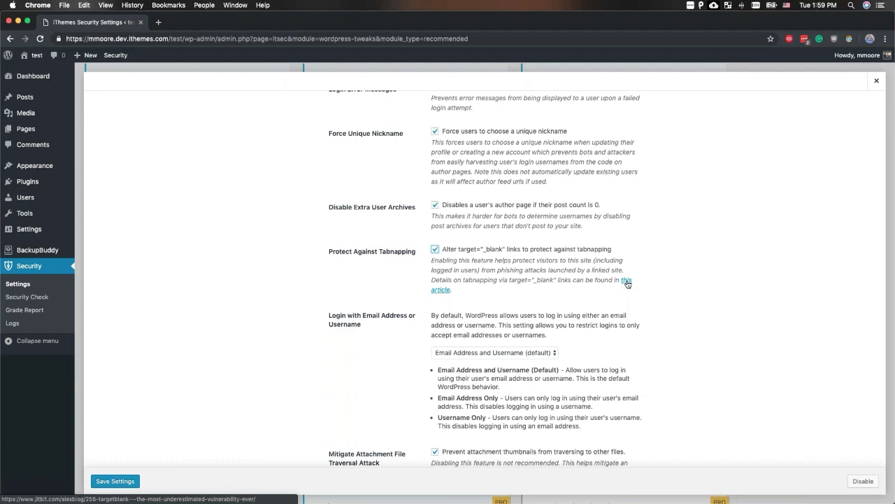
Check the login identifier options, keep Email Address and Username (default), and save the WordPress Tweaks settings
scroll(647, 282, down, 2)
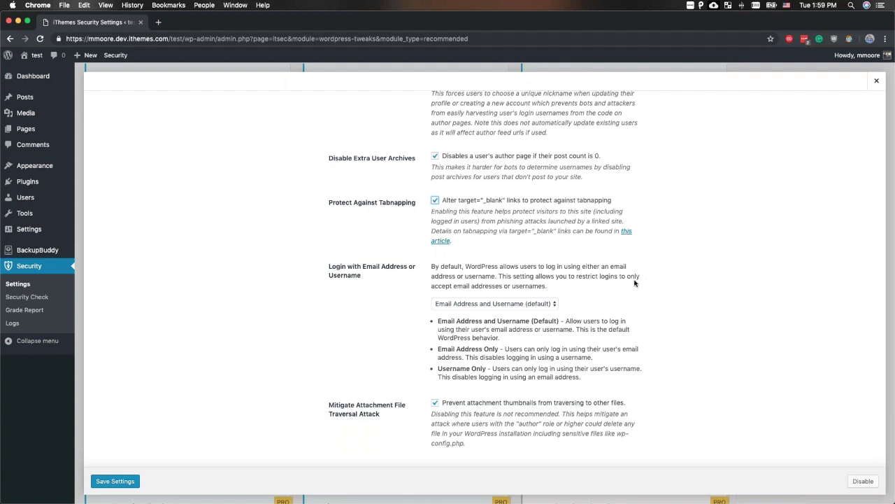
click(526, 305)
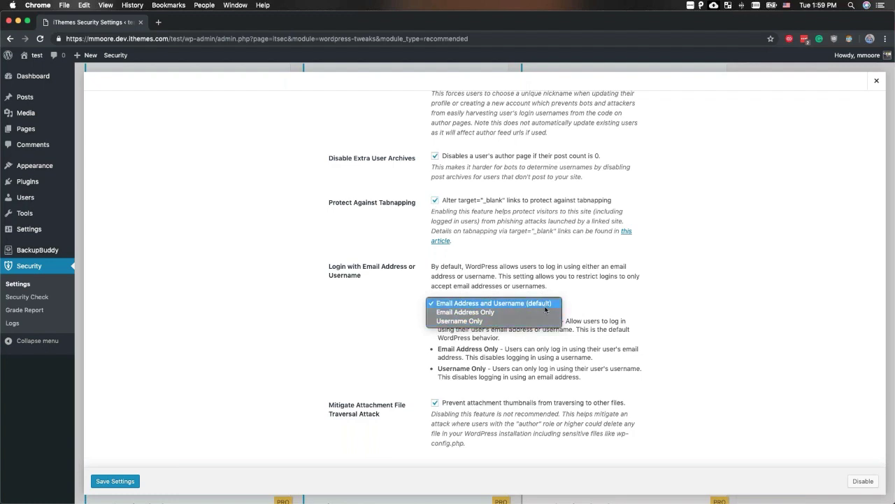
click(545, 306)
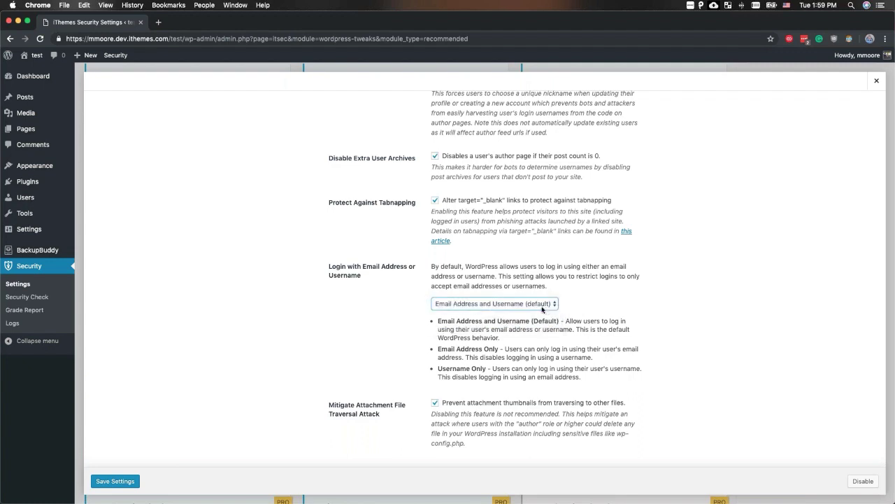
click(542, 306)
click(542, 305)
click(130, 483)
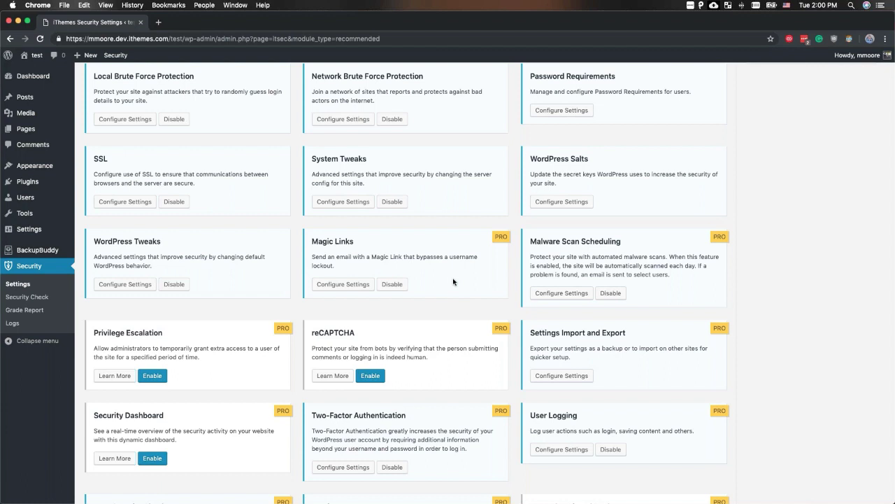
Review the Magic Links and Malware Scan Scheduling descriptions, closing both without changes
click(352, 285)
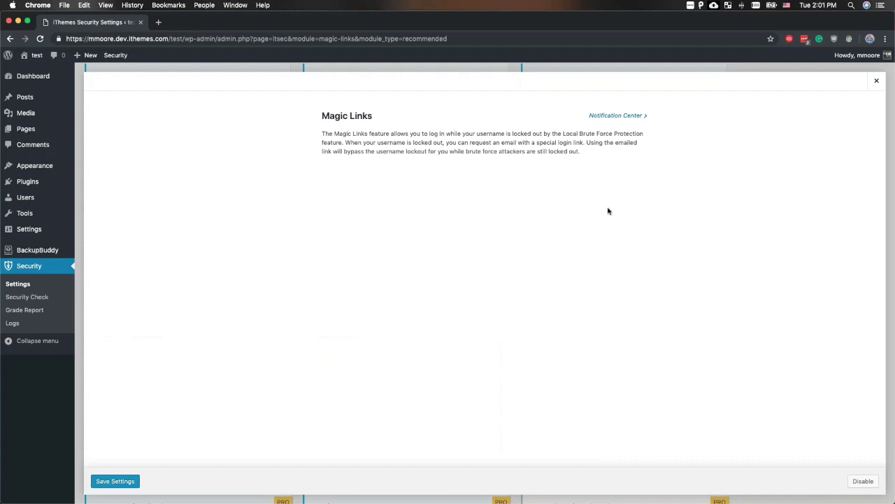
click(878, 83)
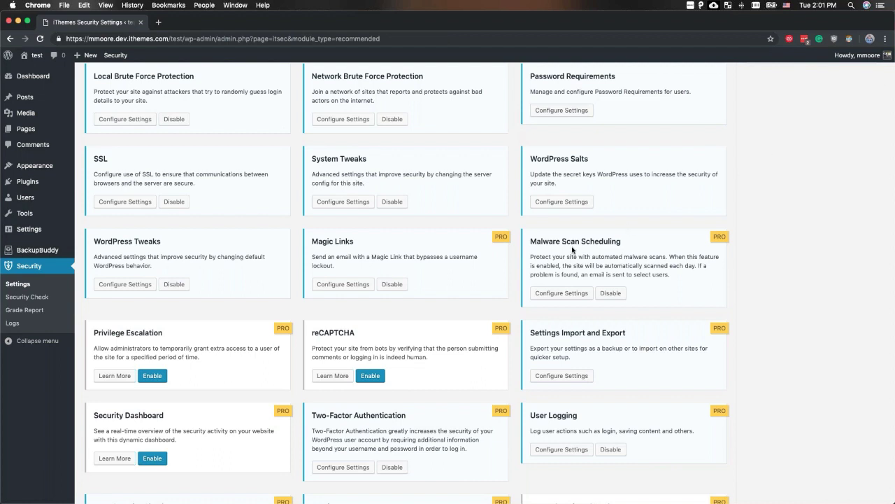
click(579, 293)
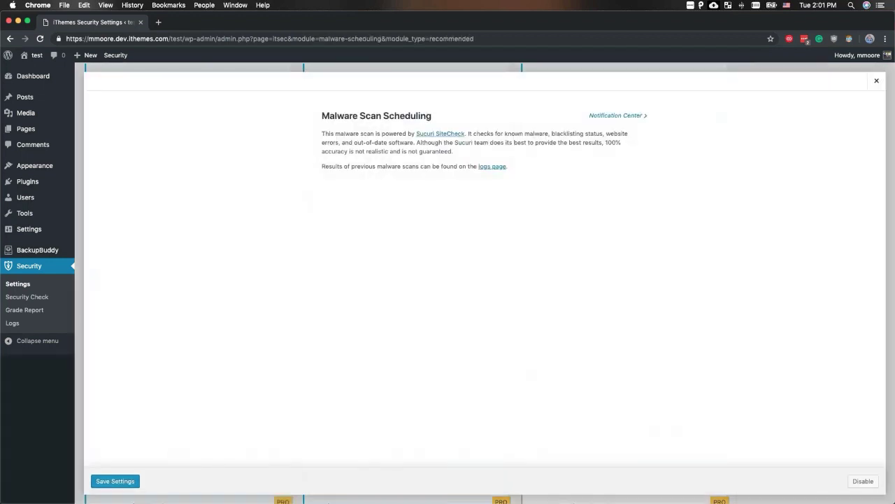
click(873, 83)
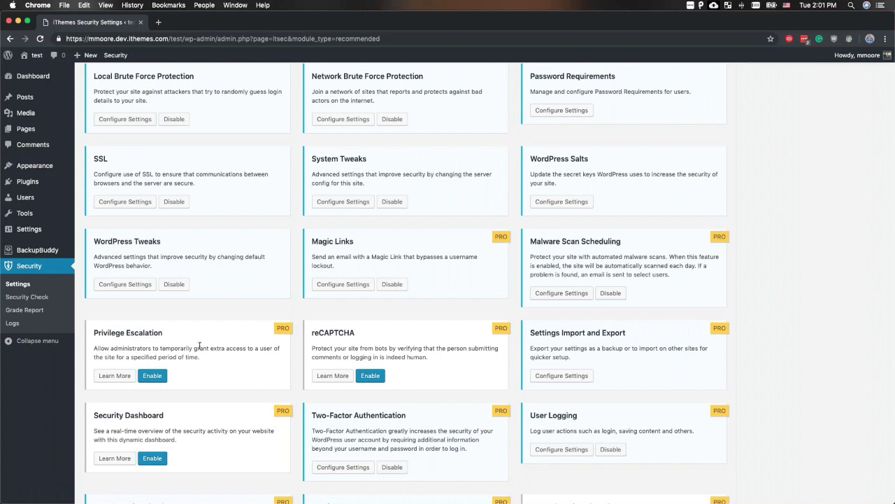
Enable the Privilege Escalation module, read its explanation, and enable the reCAPTCHA module
click(124, 376)
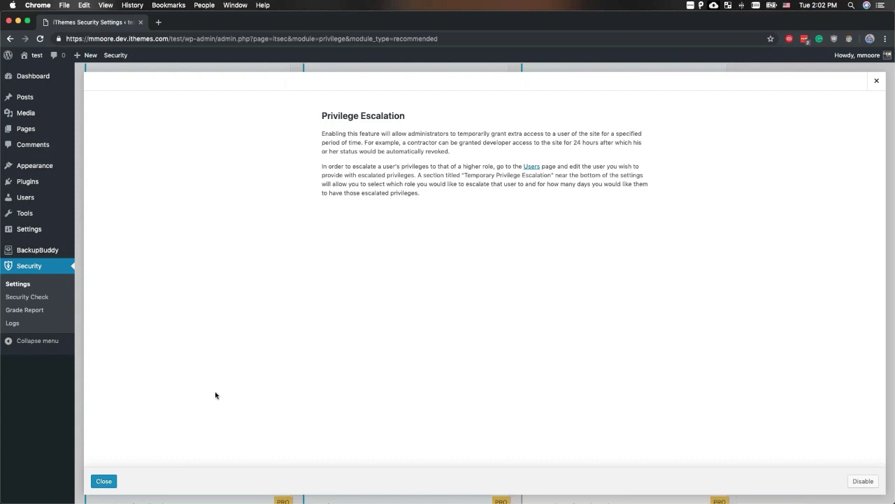
click(110, 481)
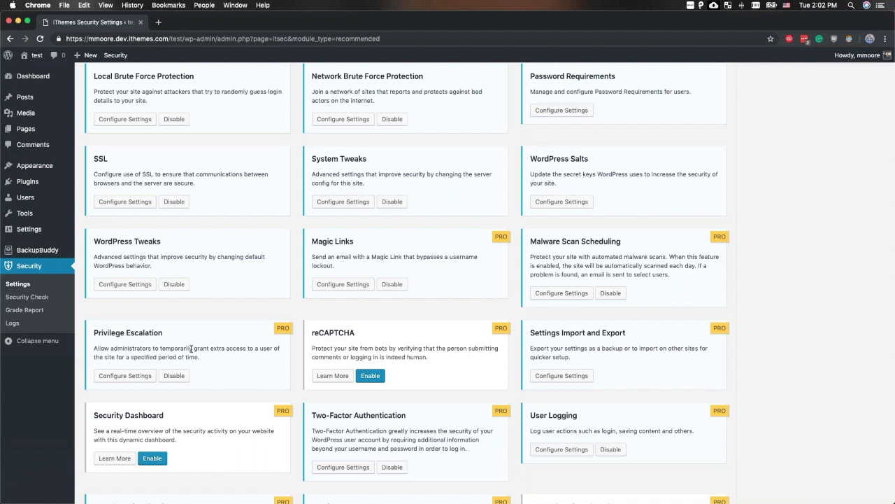
click(376, 378)
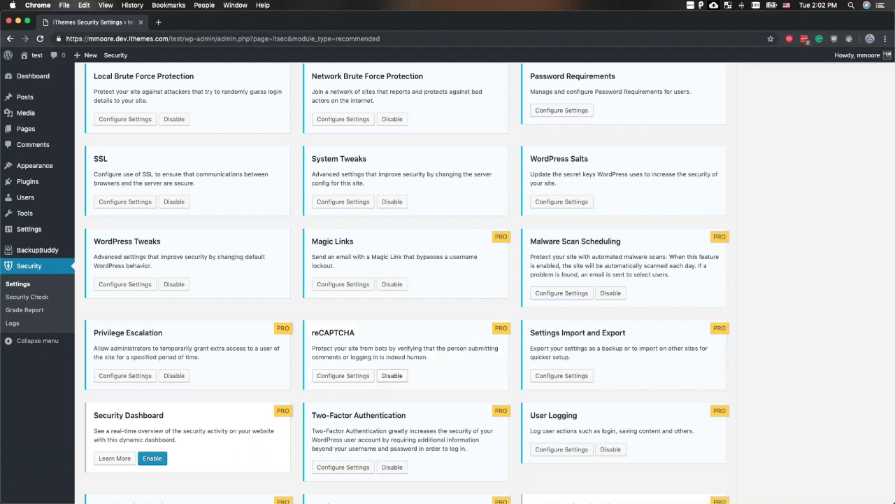
Review the reCAPTCHA type, key, opt-in, usage and lockout options, save the settings with both keys blank, and close them
click(367, 378)
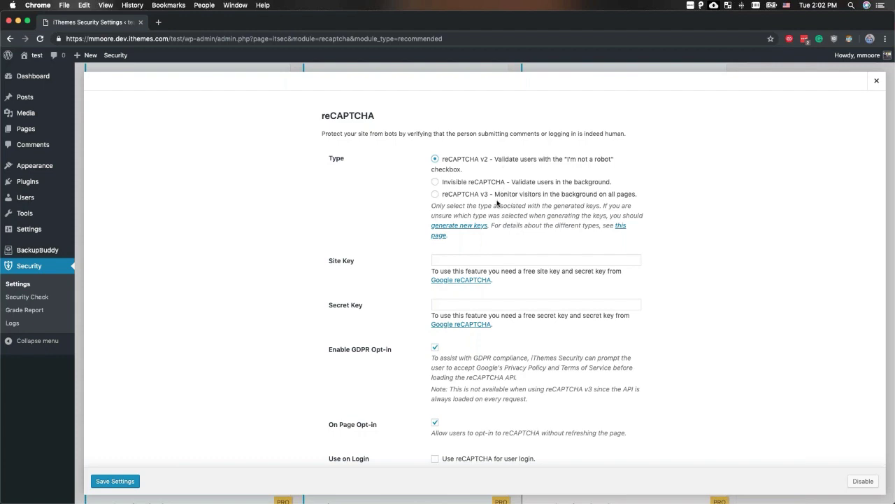
scroll(497, 203, down, 2)
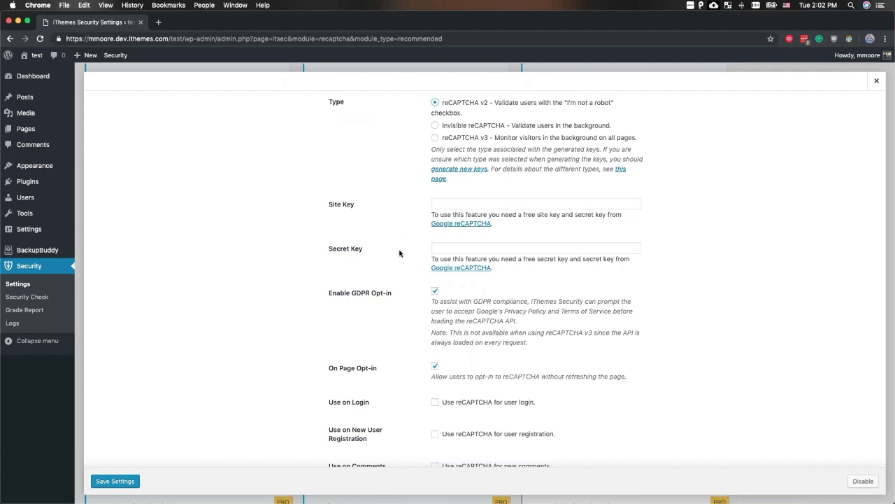
scroll(400, 253, down, 3)
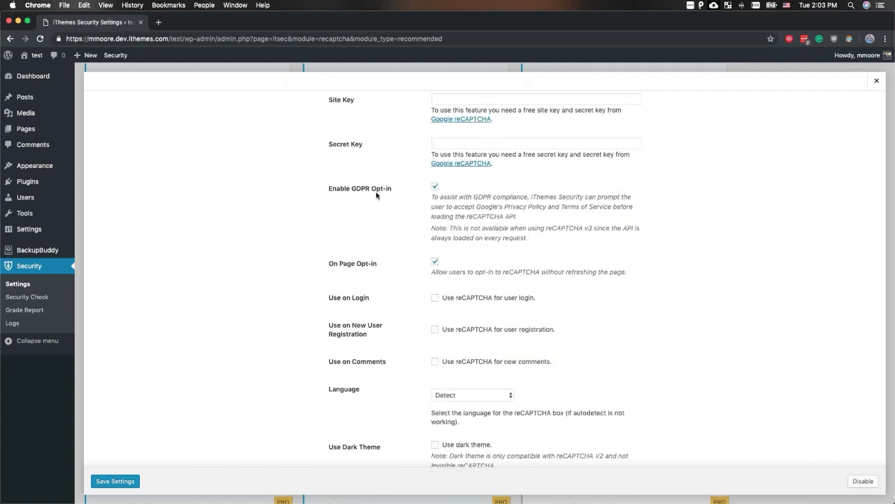
scroll(376, 195, down, 2)
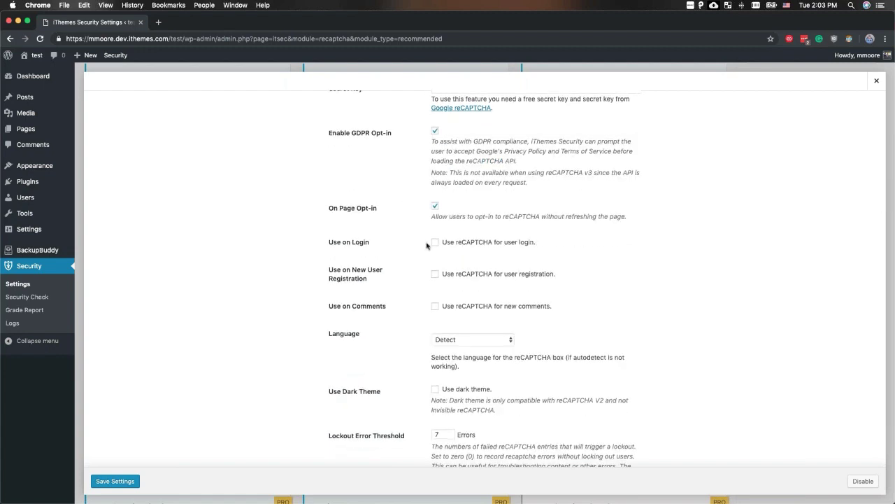
scroll(426, 244, down, 2)
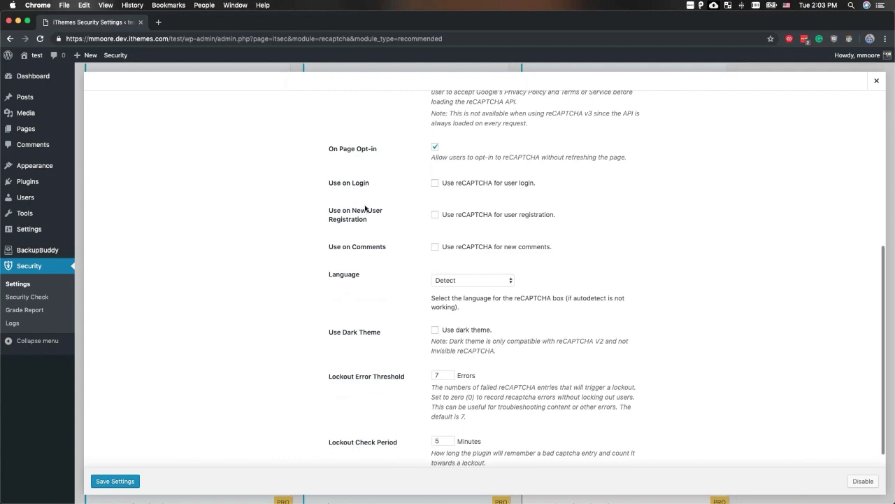
scroll(365, 208, down, 1)
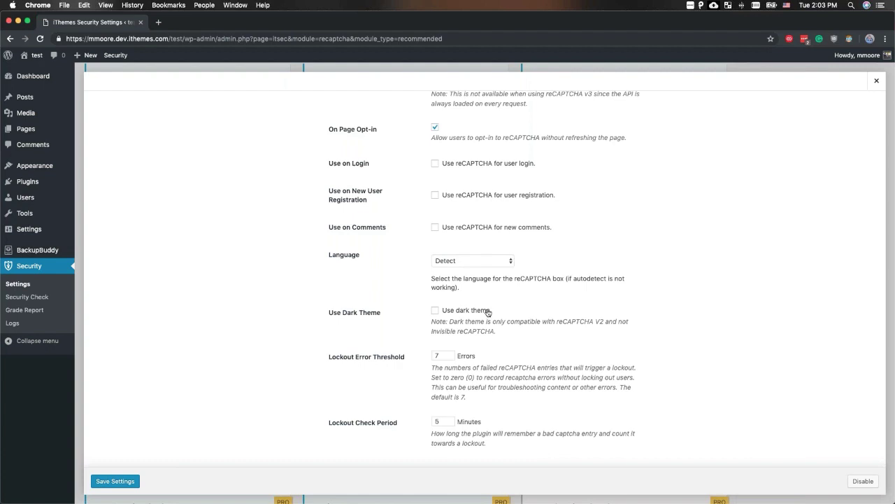
click(365, 358)
click(135, 479)
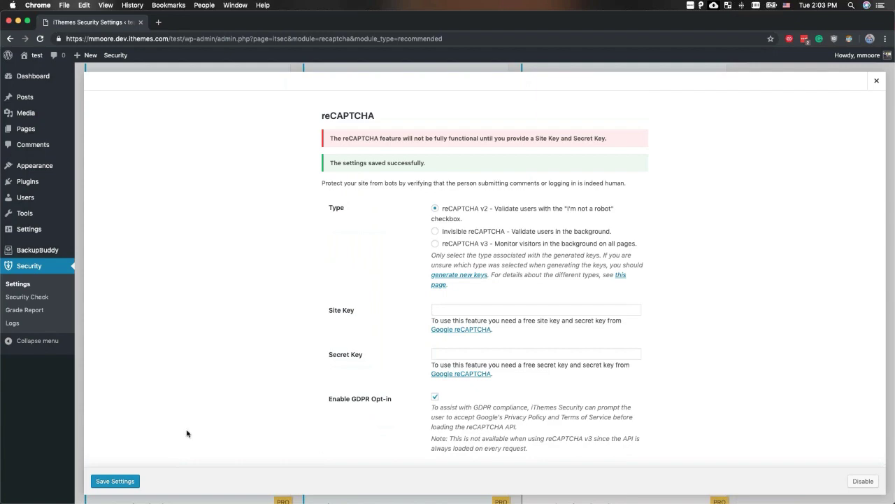
click(876, 81)
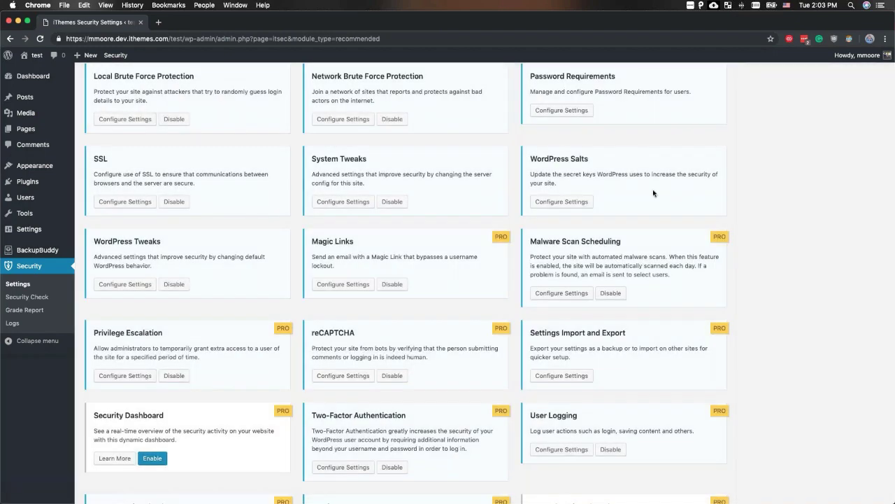
Review the export and import options in Settings Import and Export, closing them without changes
scroll(654, 193, down, 4)
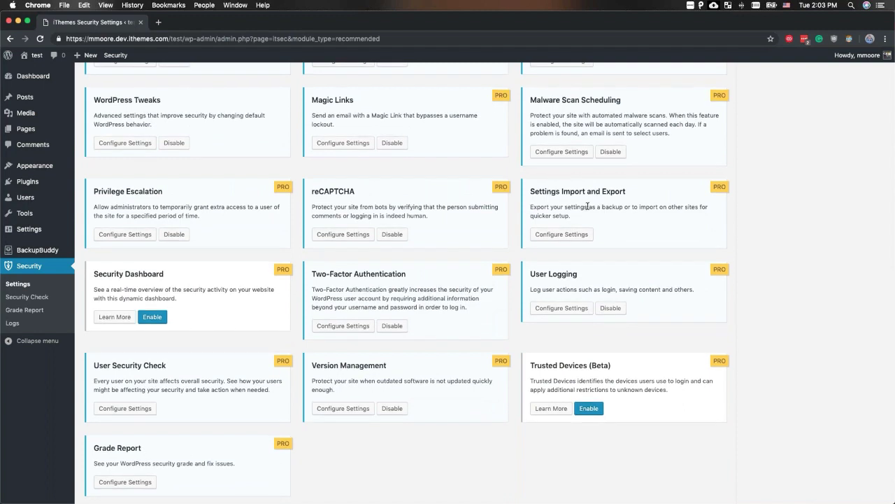
click(569, 229)
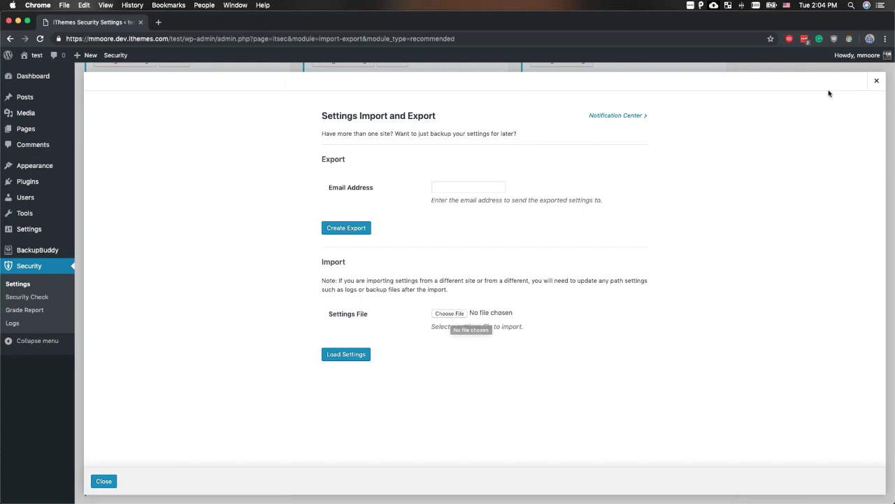
click(877, 81)
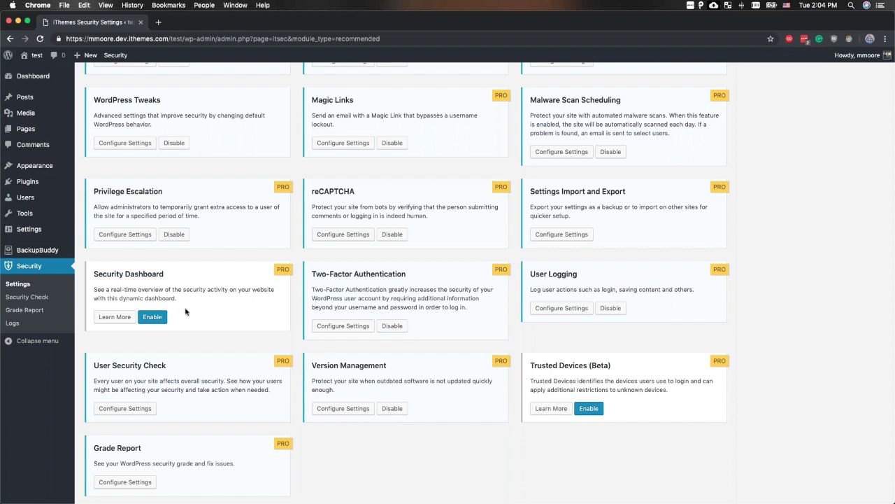
Enable the Security Dashboard module and review its Disable Creating Dashboards for Users setting without changing it
click(163, 317)
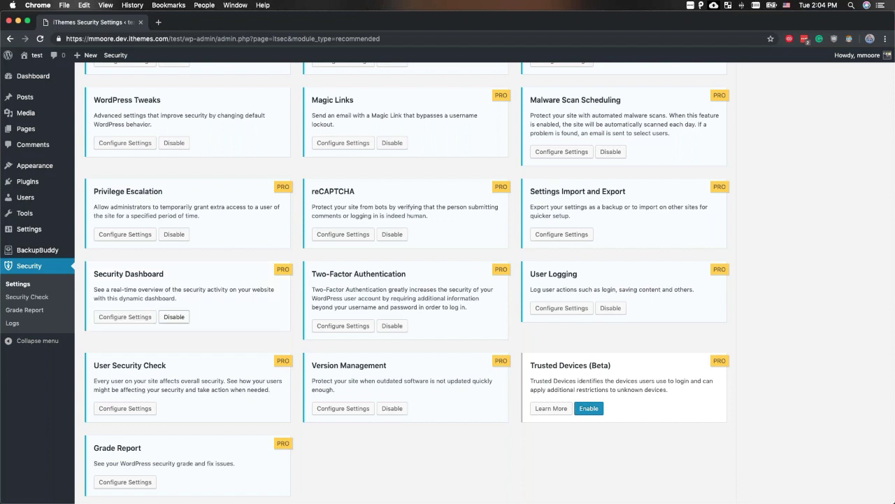
click(125, 317)
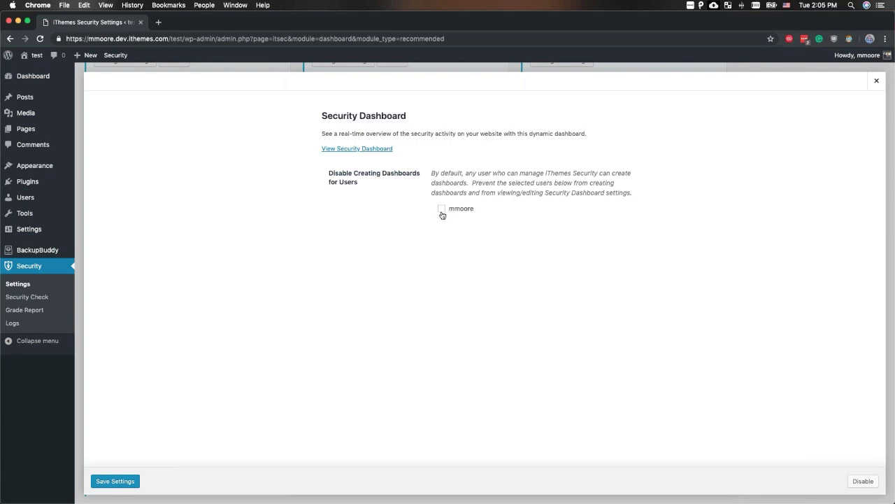
click(878, 83)
mouse_move(30, 79)
scroll(30, 79, up, 1)
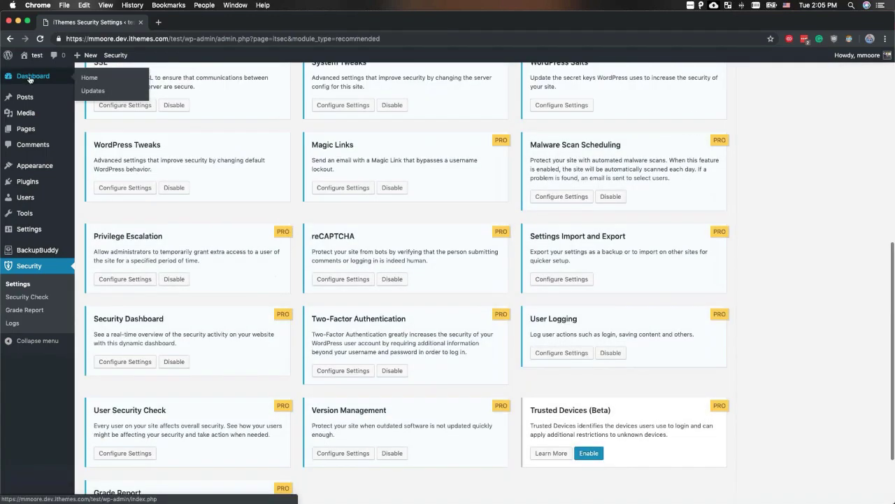
scroll(30, 79, down, 1)
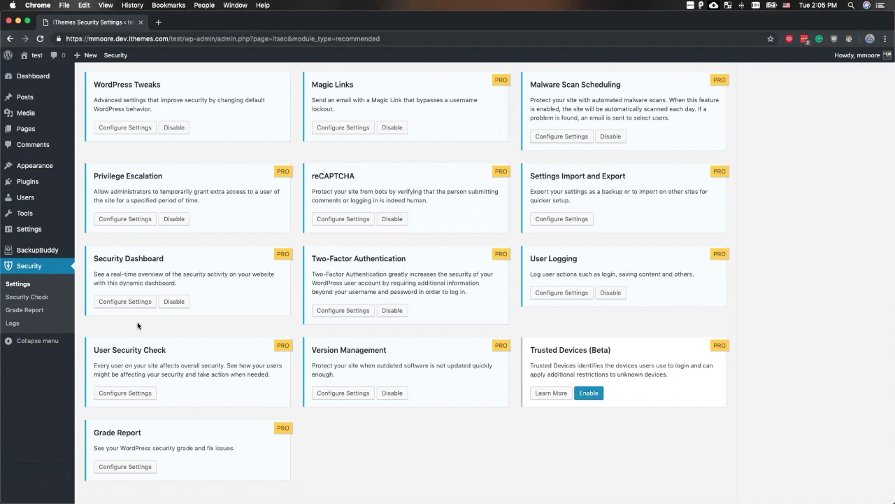
Open the Security Dashboard from its module settings and create a default-layout board named test
click(138, 301)
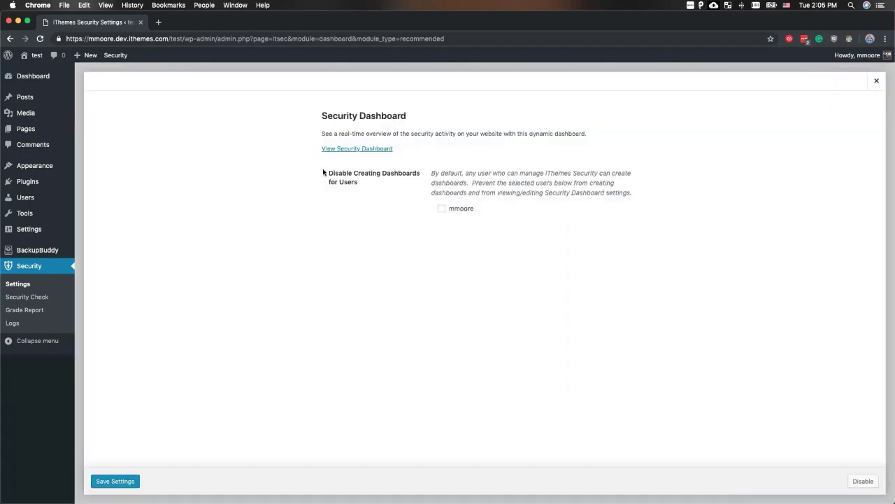
click(355, 148)
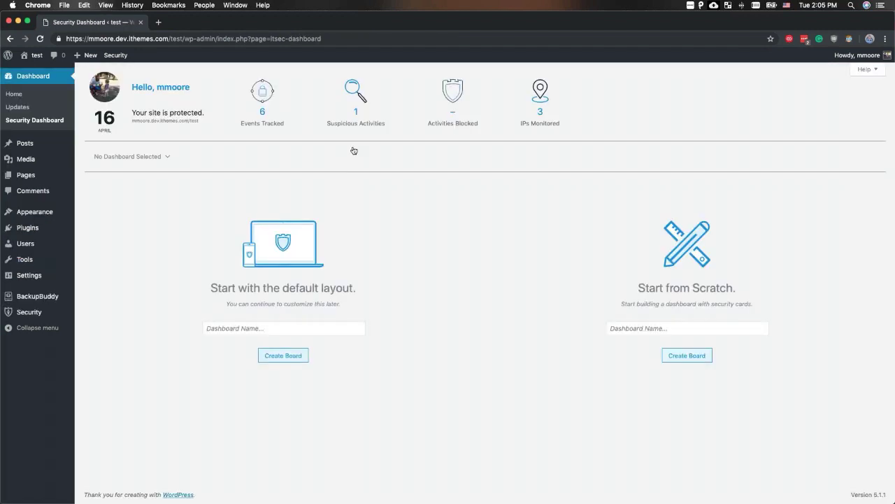
click(275, 328)
text(test)
click(294, 357)
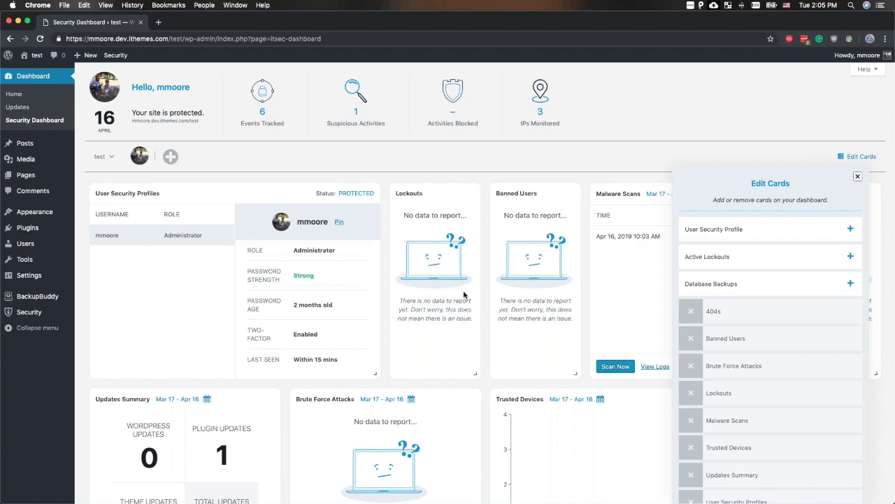
Dismiss the card editor on the test dashboard and view the details of the Apr 16, 2019 10:03 AM malware scan
scroll(463, 294, down, 2)
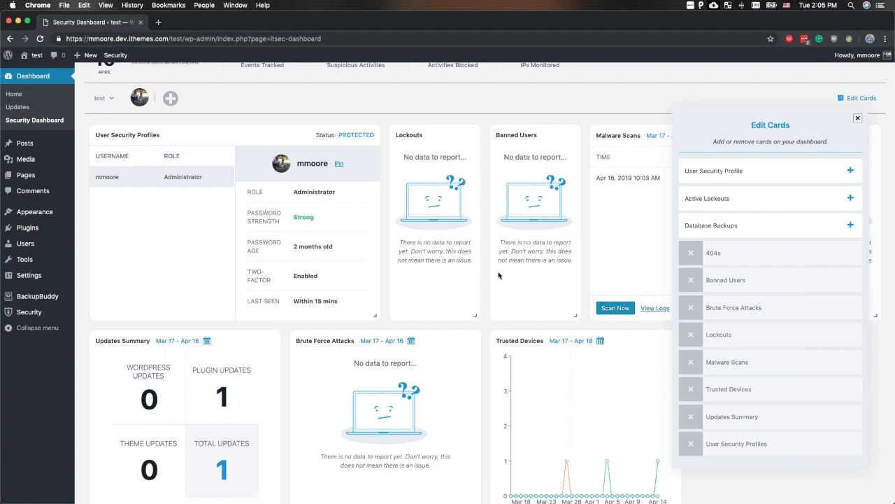
click(857, 117)
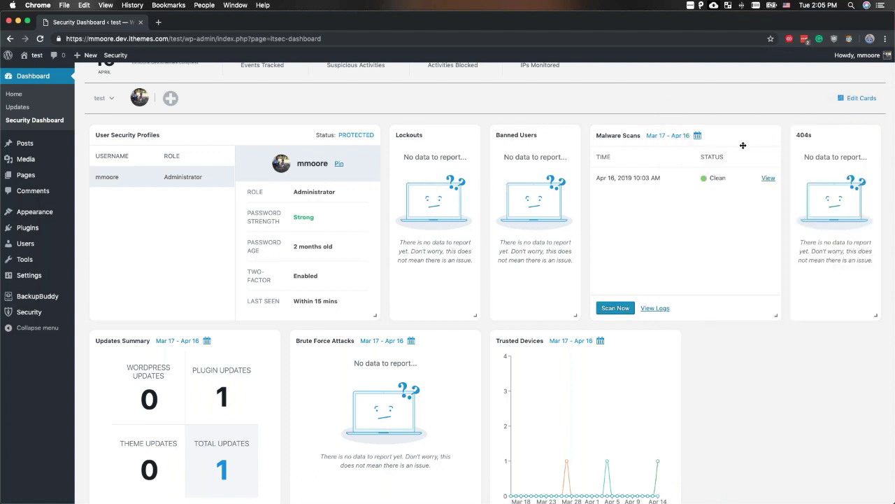
click(768, 178)
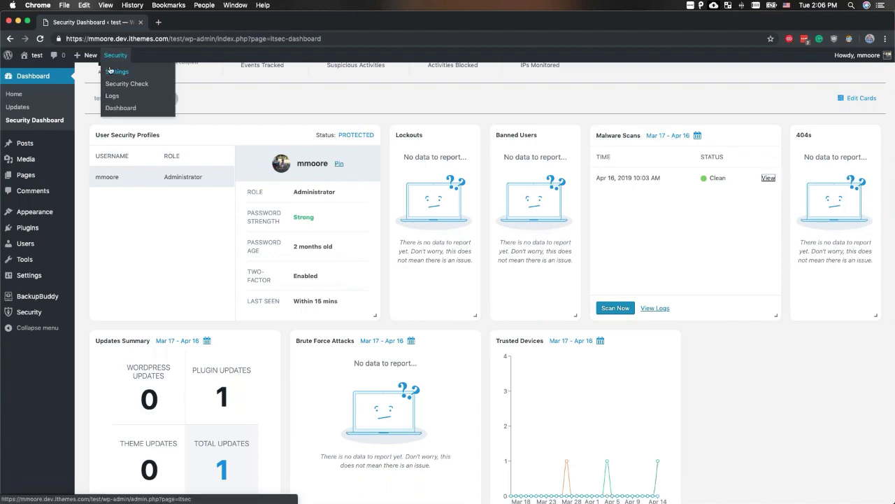
Open the Two-Factor Authentication module's settings from Security Settings and set Authentication Methods Available to Users to Select Methods Manually
click(109, 70)
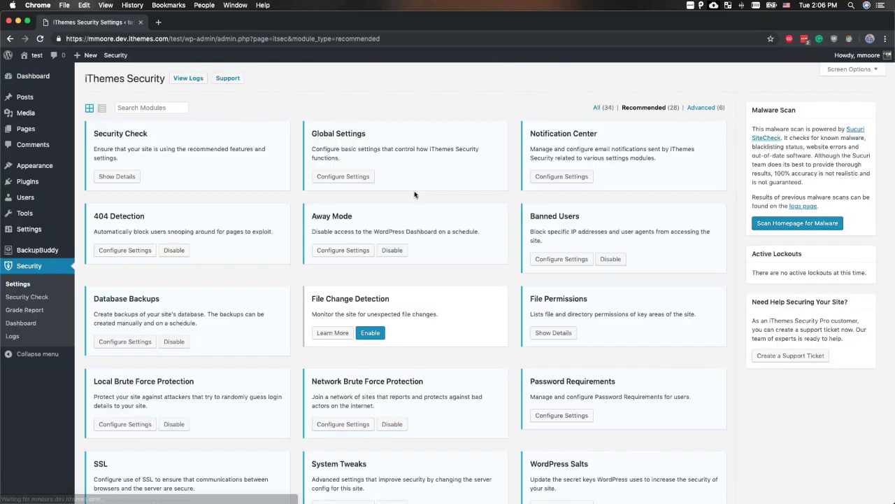
scroll(414, 194, down, 5)
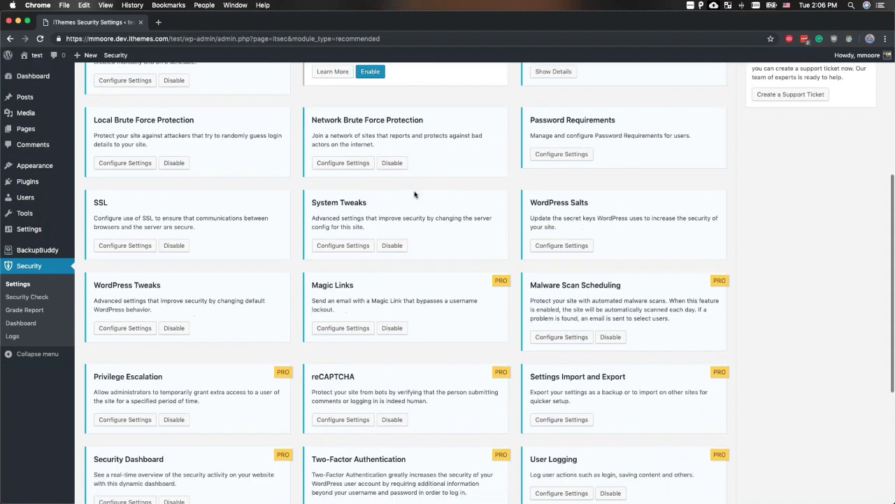
scroll(415, 194, down, 1)
scroll(414, 194, down, 3)
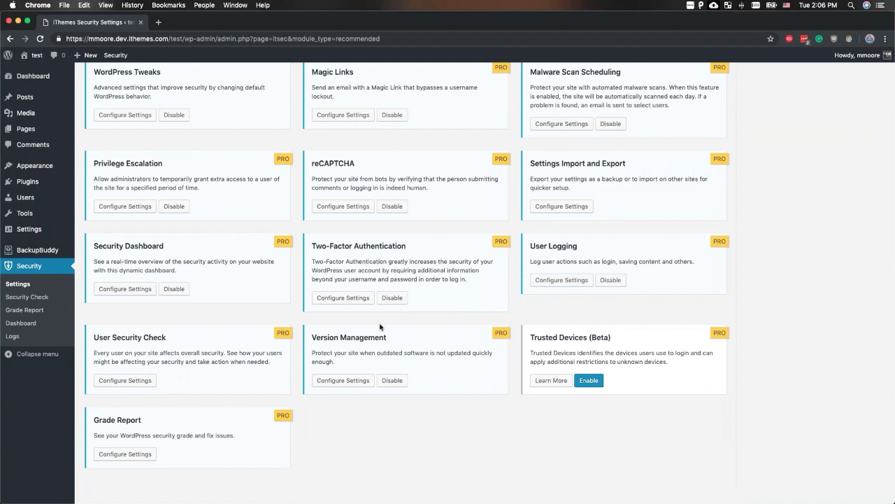
click(344, 297)
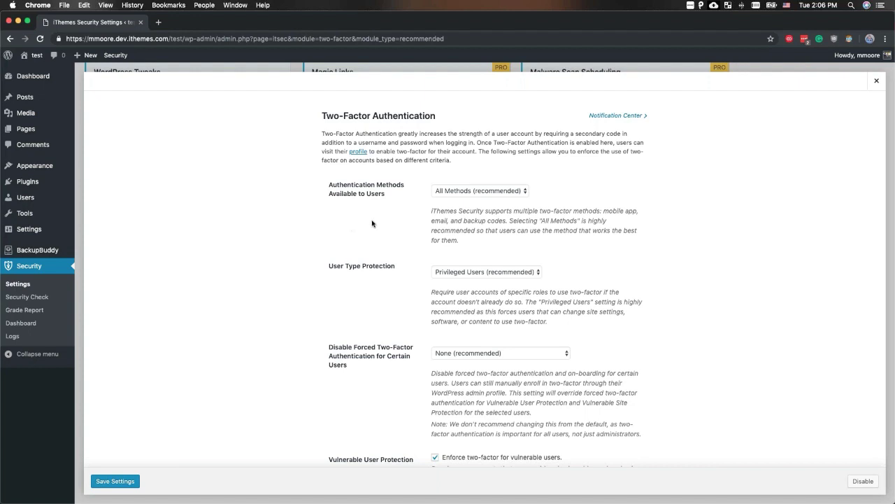
click(461, 192)
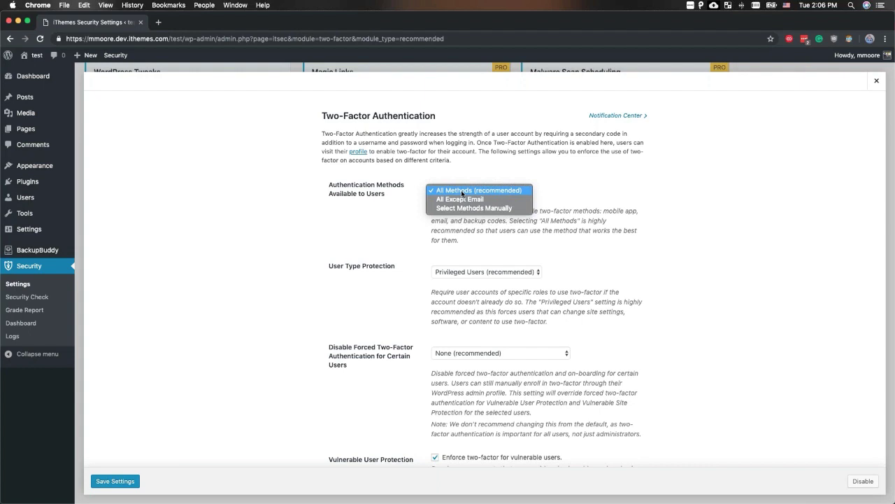
click(462, 207)
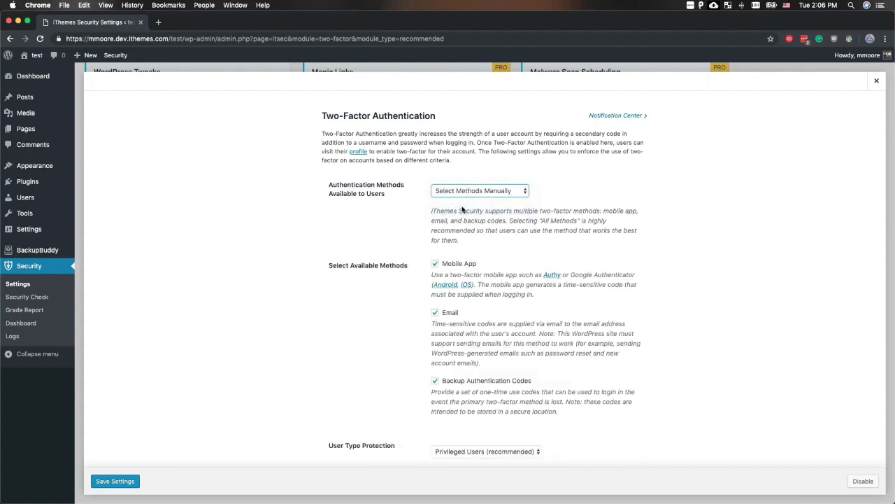
Review the available two-factor methods and set User Type Protection to Select Roles Manually
scroll(463, 208, down, 2)
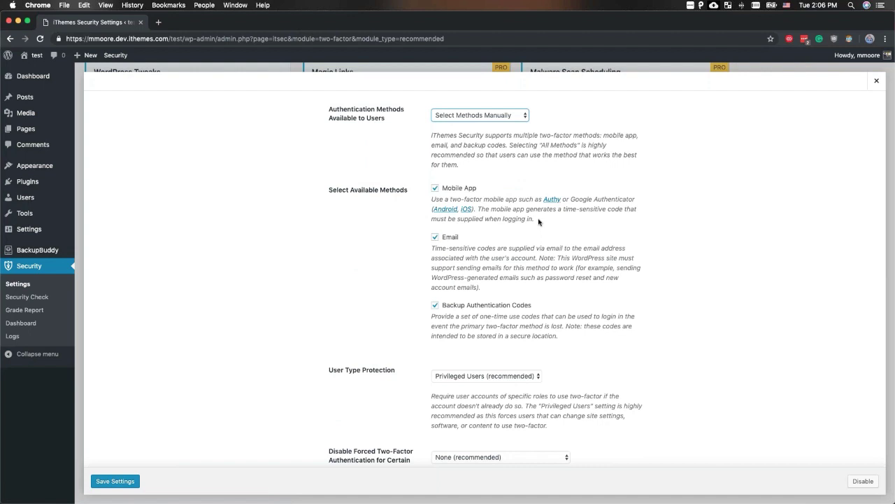
scroll(538, 222, down, 2)
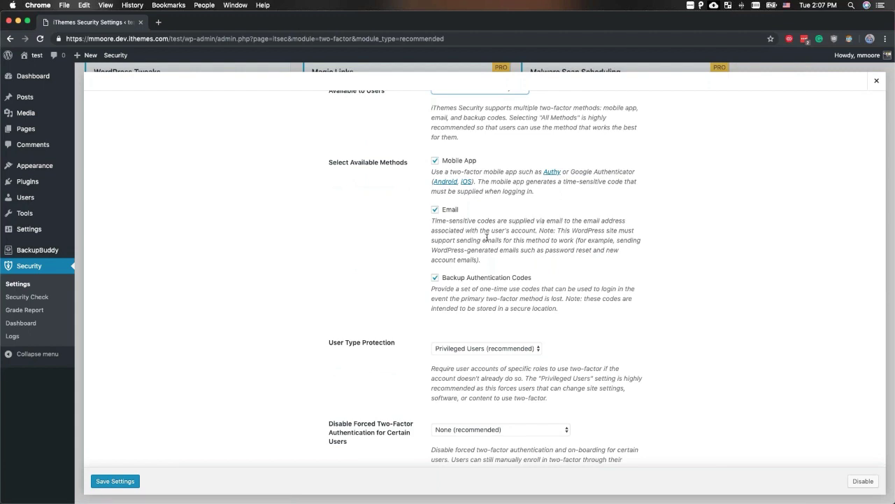
scroll(487, 238, down, 1)
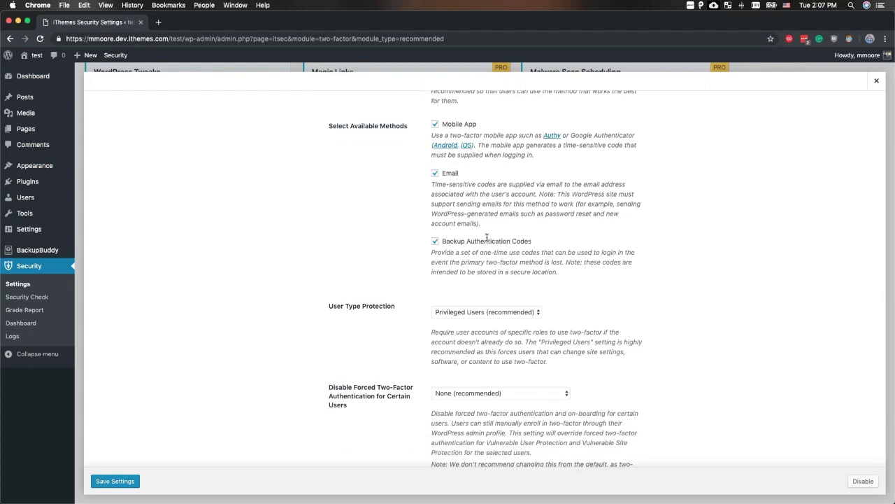
scroll(487, 238, down, 1)
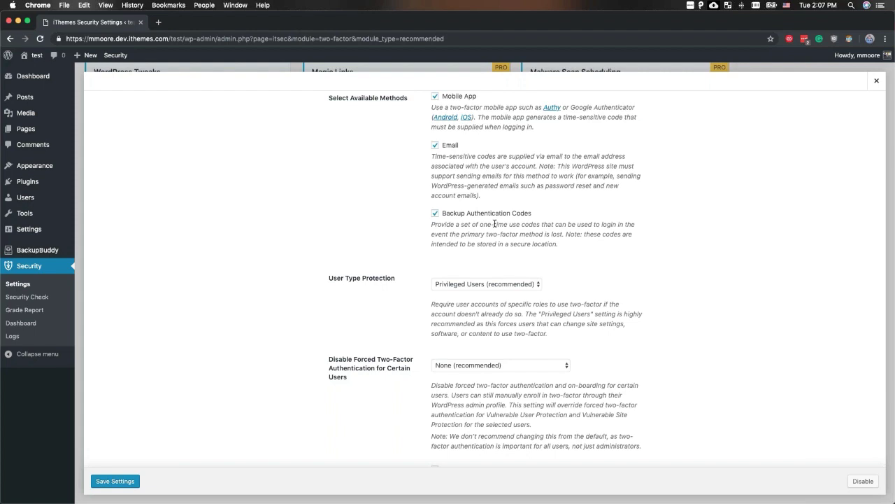
scroll(494, 224, down, 3)
click(494, 221)
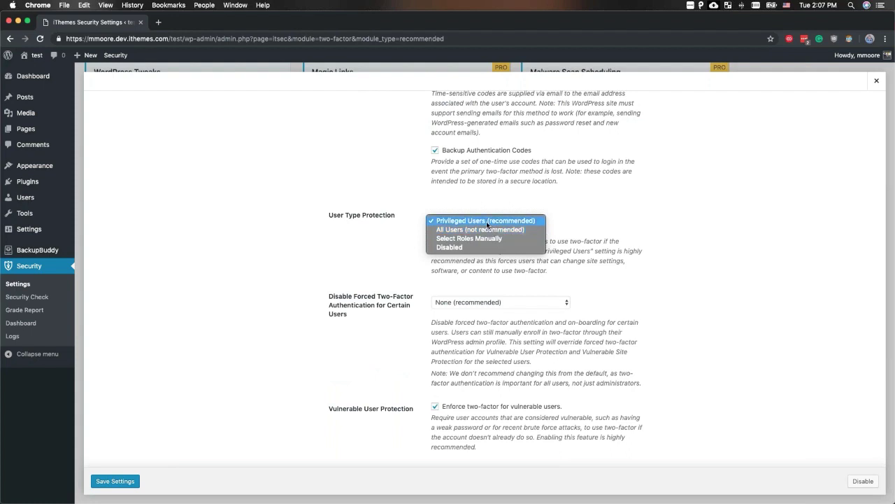
click(480, 238)
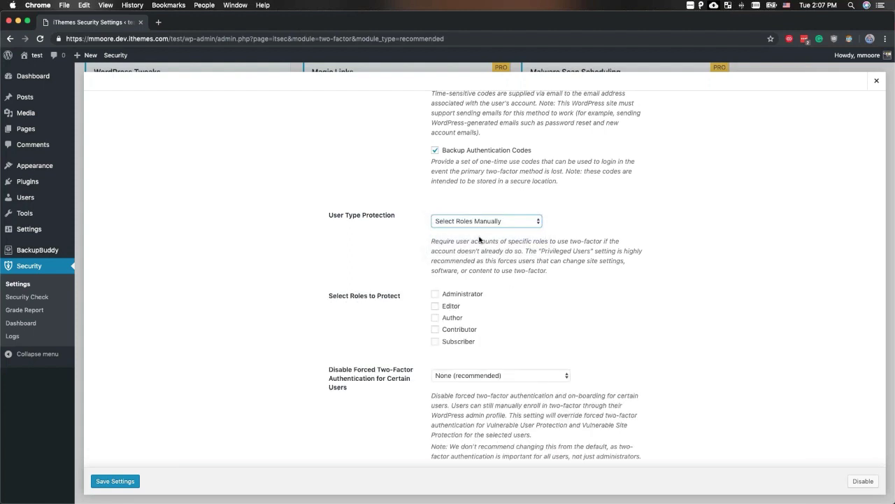
Set Disable Forced Two-Factor Authentication for Certain Users to Select Roles Manually (not recommended)
scroll(480, 242, down, 2)
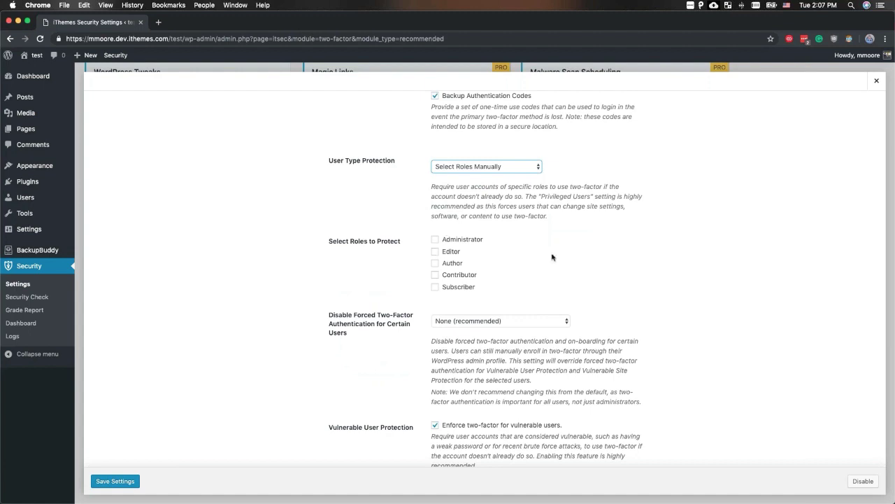
scroll(552, 256, down, 3)
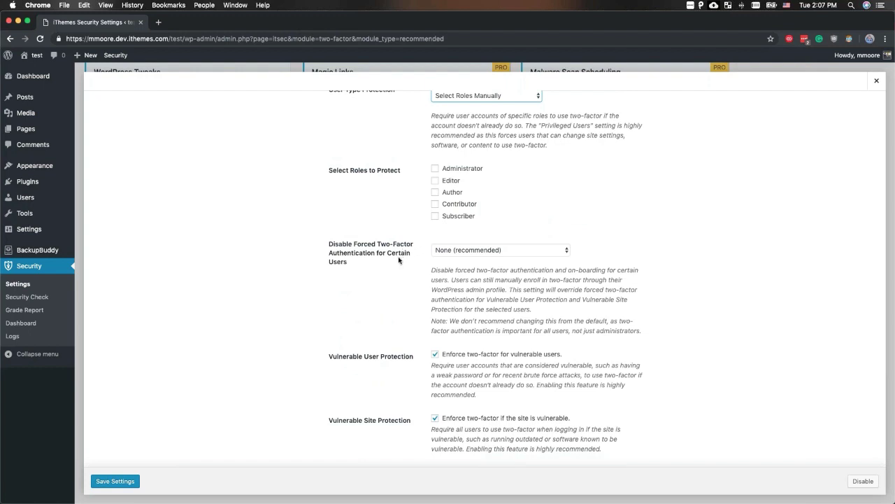
click(456, 254)
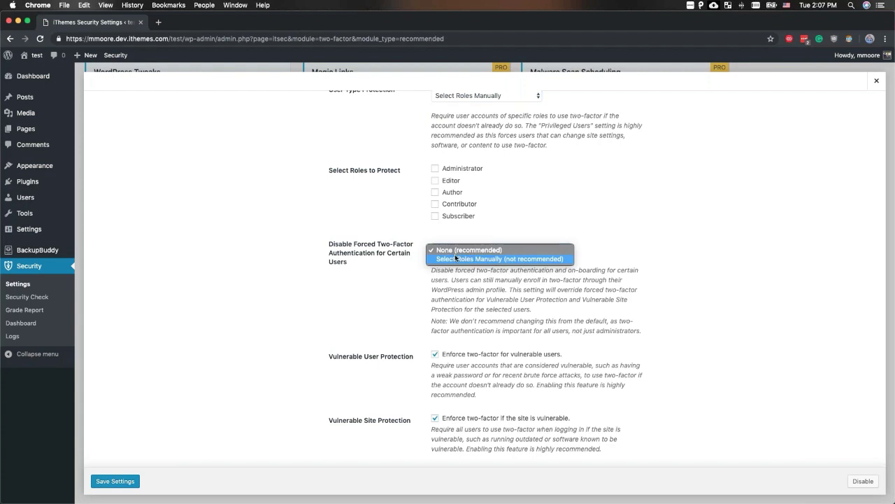
click(454, 257)
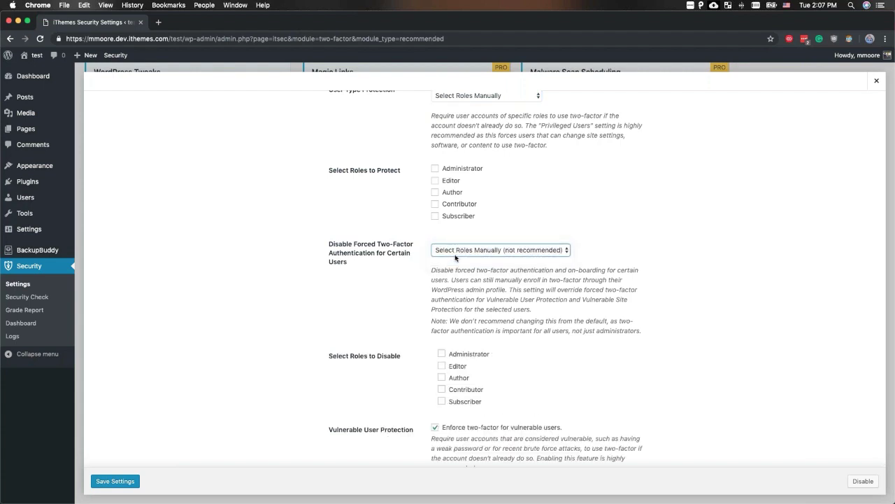
Review the vulnerability protection, first login, welcome text and application password options, and save the Two-Factor Authentication settings
scroll(456, 258, down, 2)
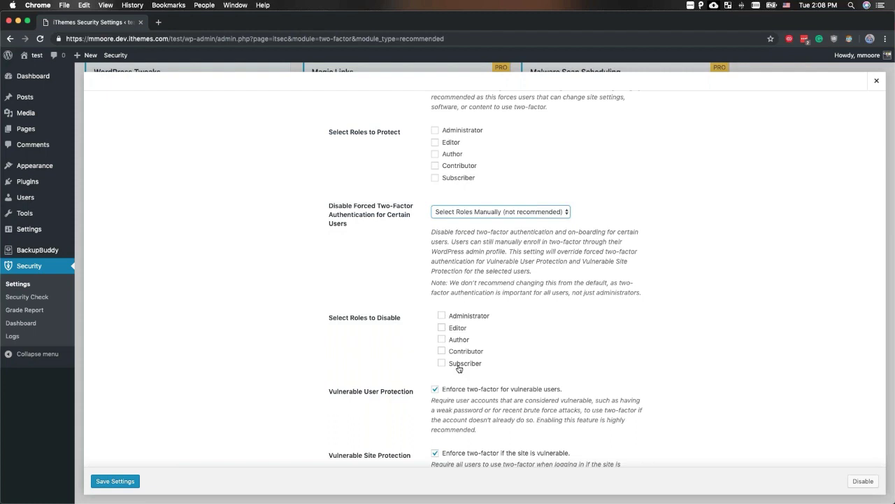
scroll(458, 369, down, 4)
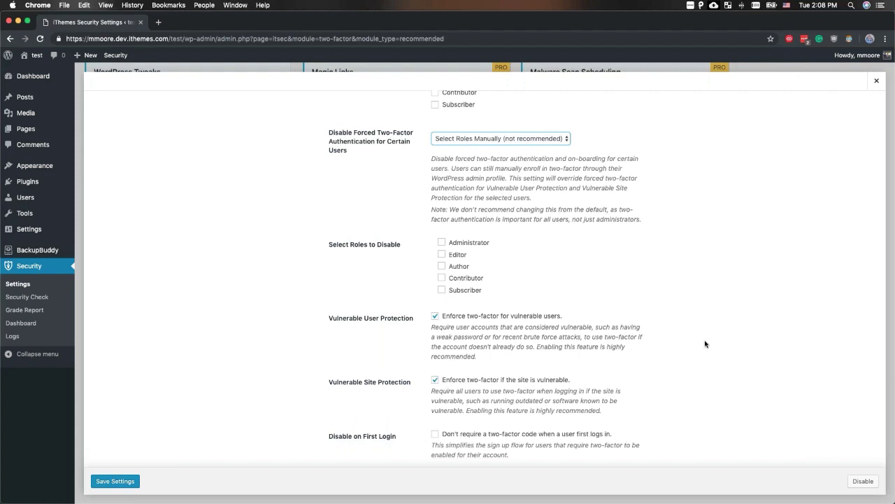
scroll(705, 344, down, 3)
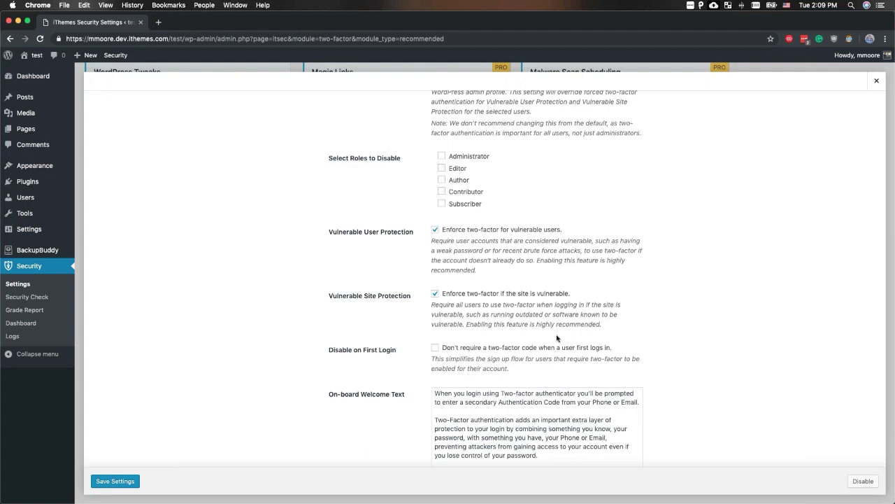
scroll(557, 338, down, 2)
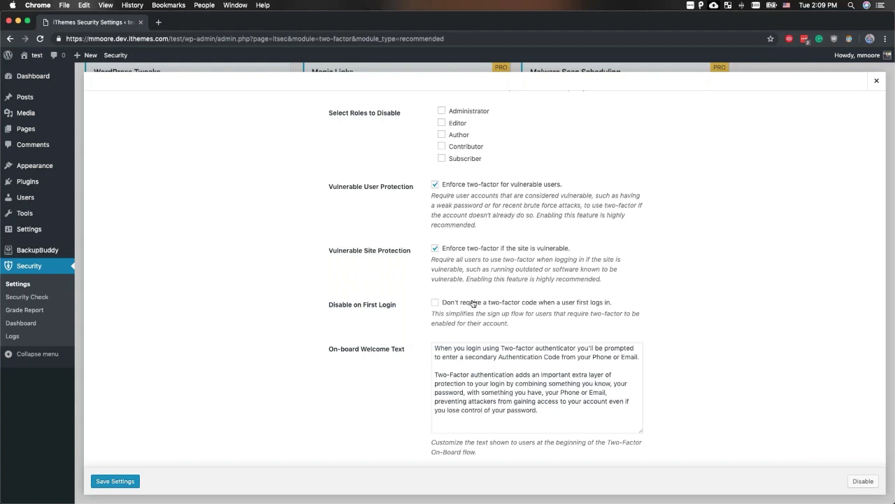
scroll(473, 303, down, 3)
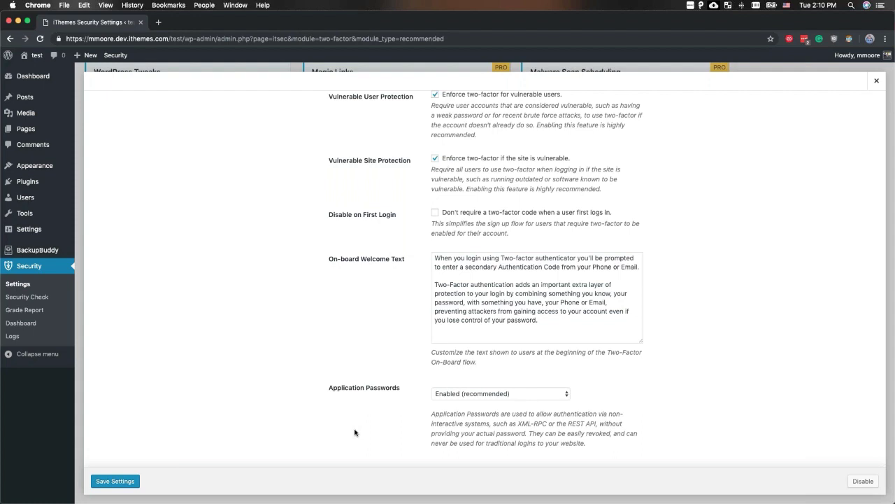
click(123, 481)
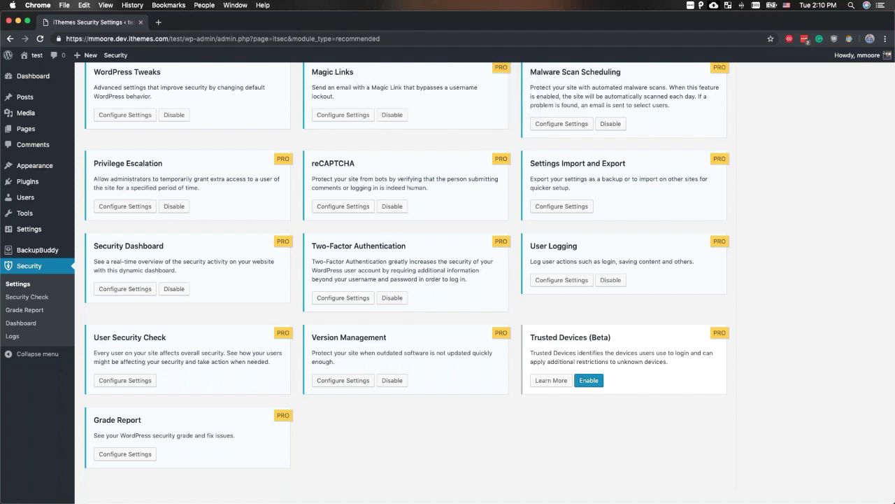
key(ctrl+Right)
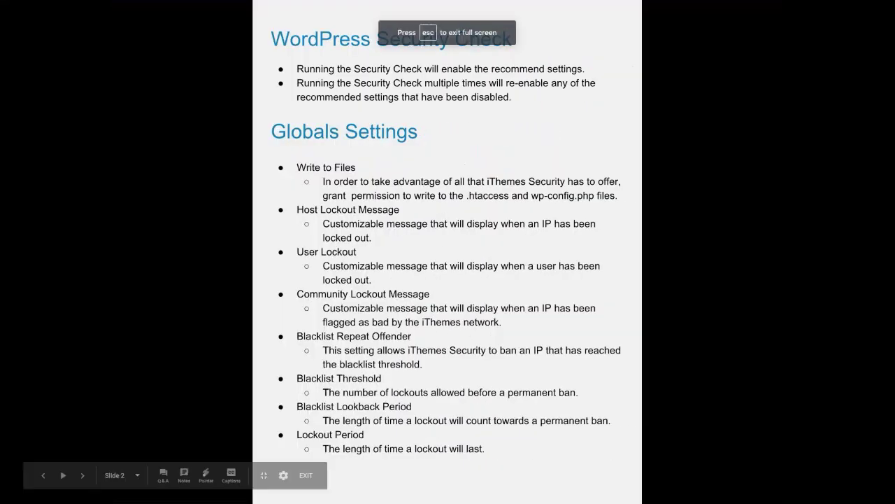
click(82, 476)
click(83, 476)
click(82, 476)
click(83, 475)
click(82, 477)
click(82, 477)
click(83, 477)
click(83, 477)
mouse_move(82, 479)
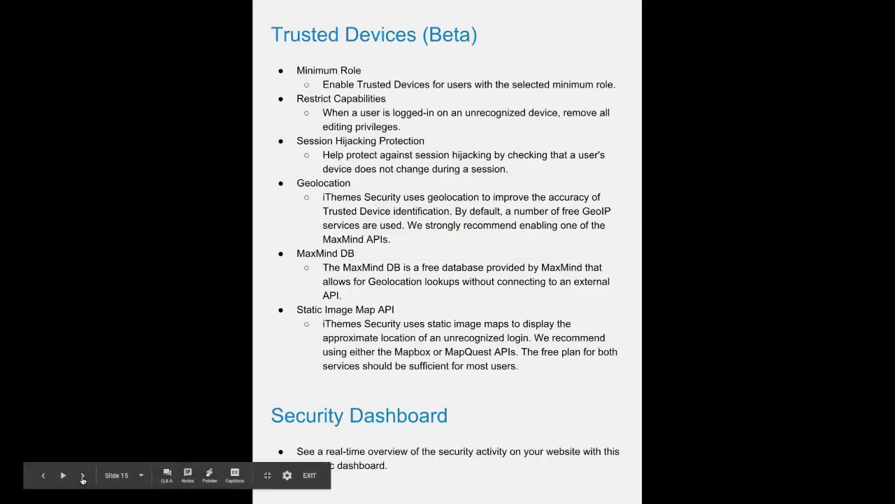
click(82, 476)
click(82, 476)
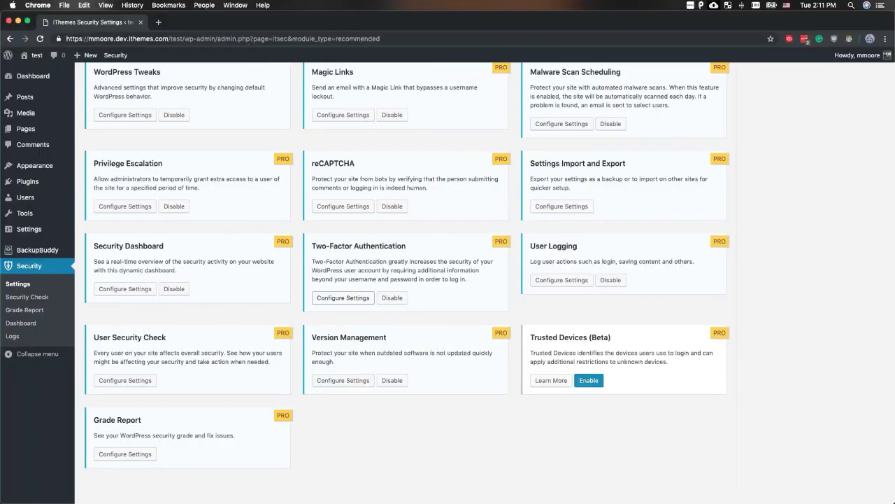
Review the minimum role setting of the User Logging module and close it without changes
click(562, 280)
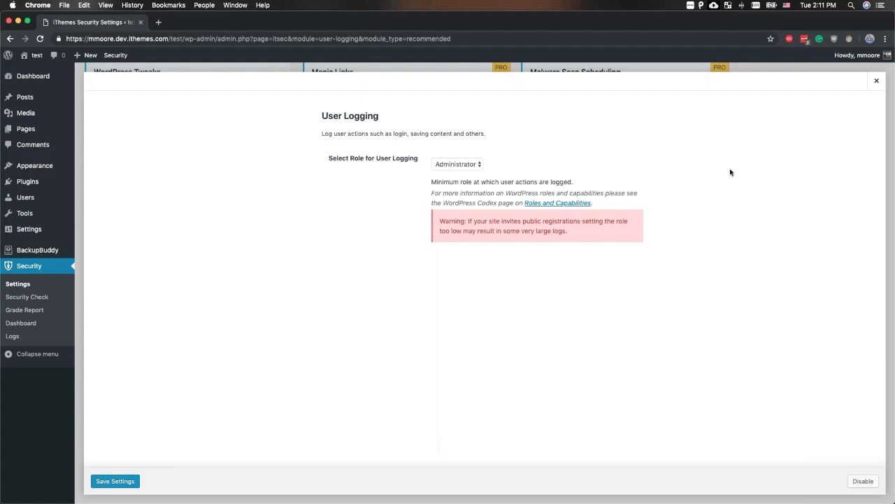
click(877, 82)
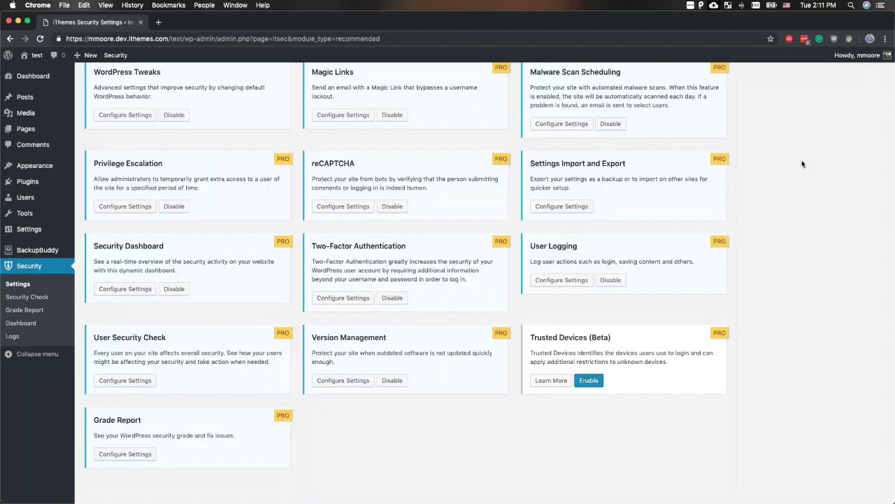
Log the administrator account out of all other sessions in User Security Check, and close the module
scroll(803, 163, down, 1)
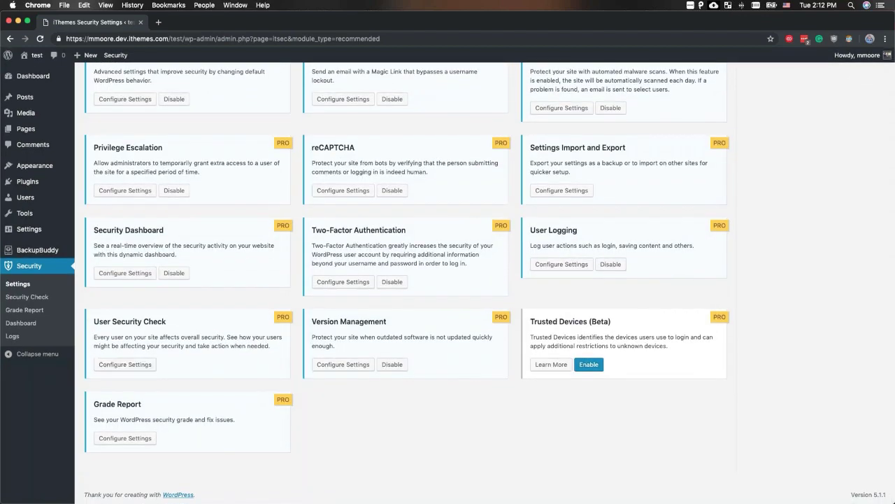
click(126, 364)
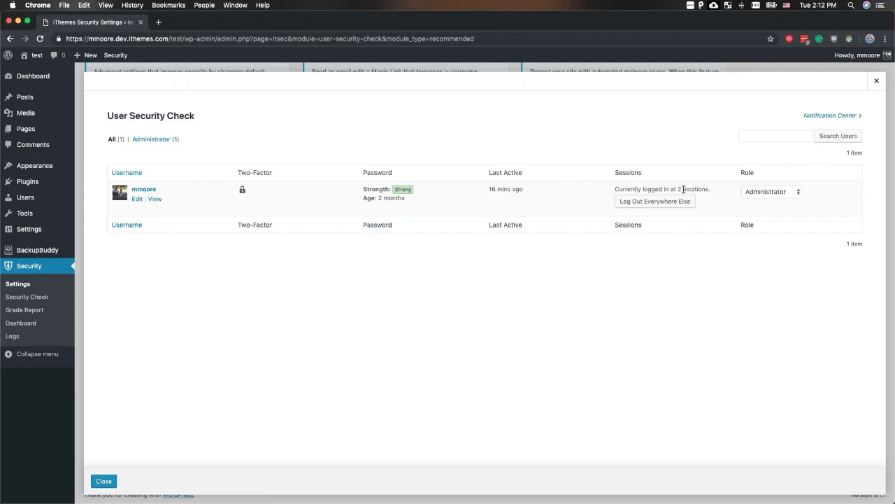
click(625, 202)
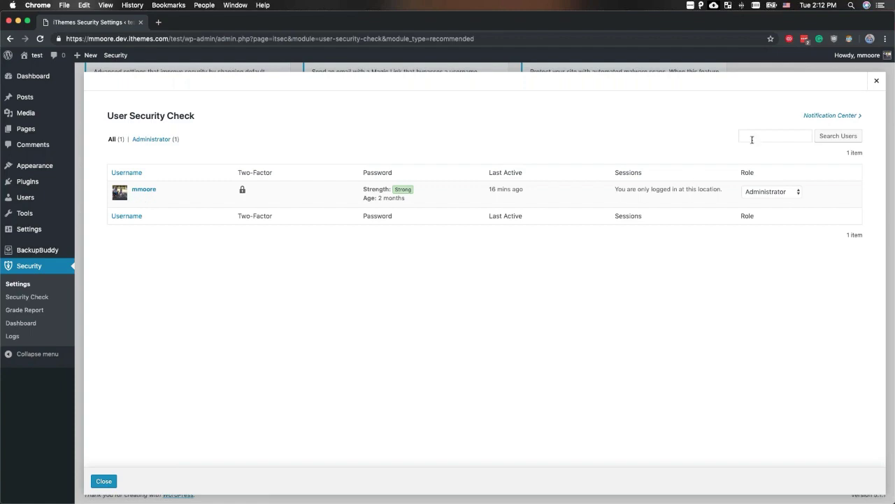
click(877, 81)
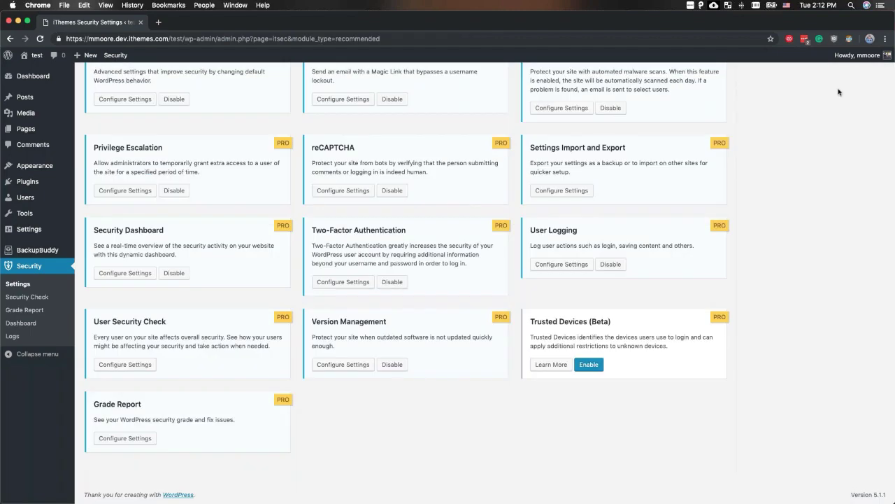
In Version Management, enable automatic installation of the latest WordPress release, set Plugin Updates to All and Theme Updates to Custom
click(343, 364)
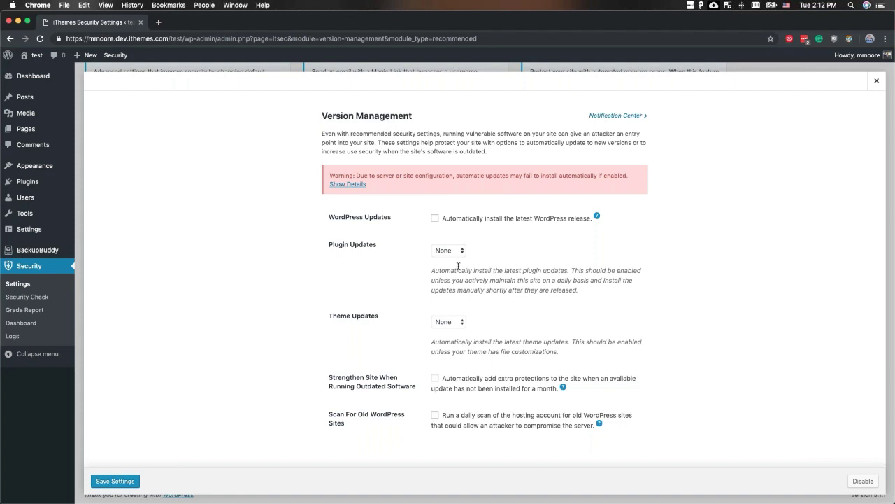
click(436, 218)
click(439, 250)
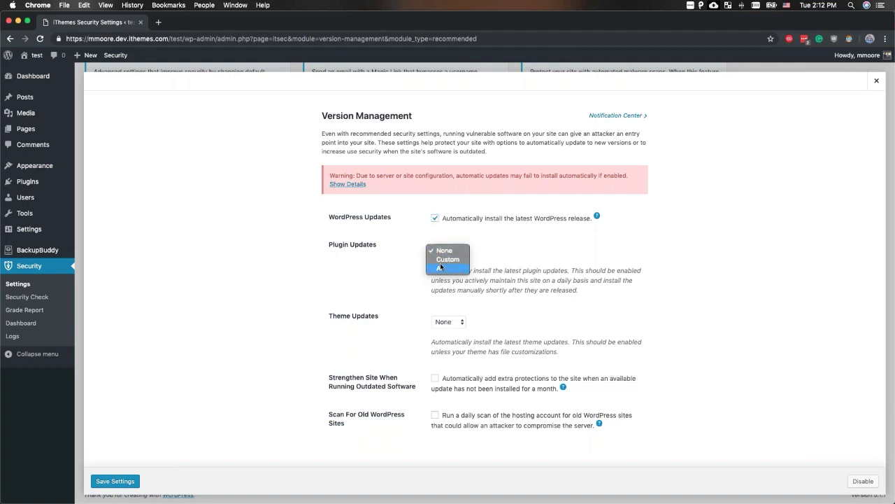
click(440, 266)
click(446, 325)
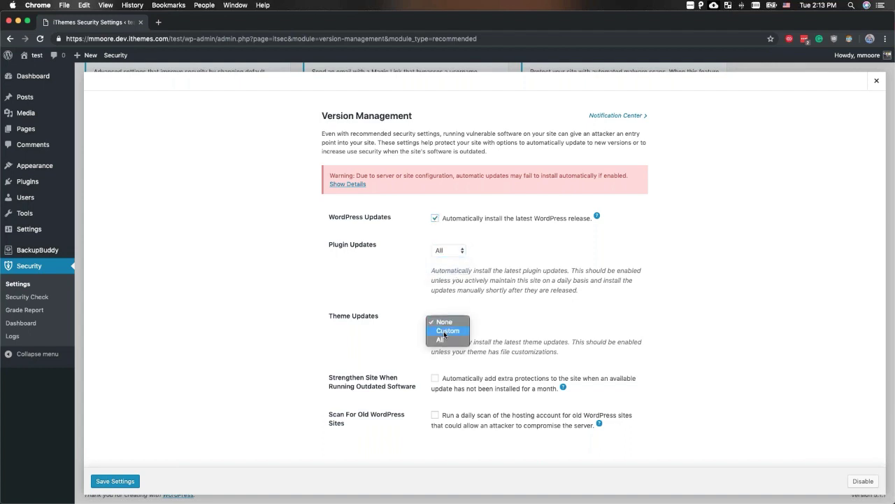
click(444, 333)
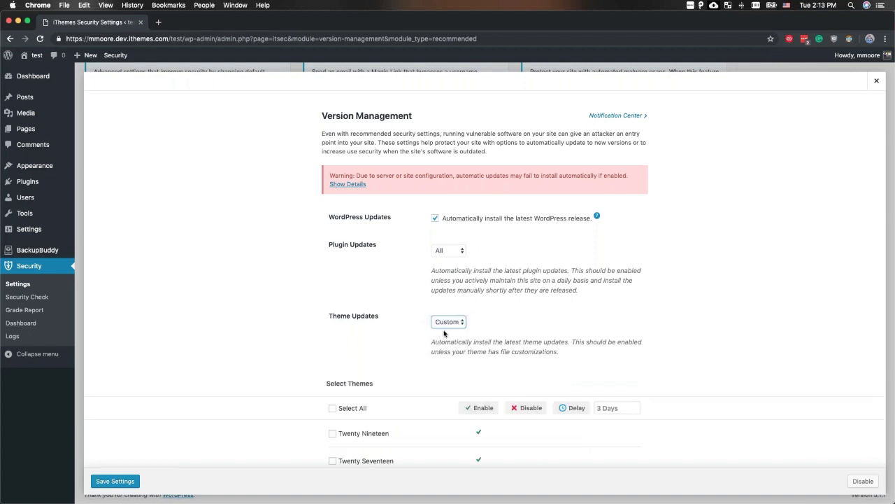
Review the per-theme update choices, outdated-software protection and old-site scan options, and save the Version Management settings
scroll(445, 334, down, 3)
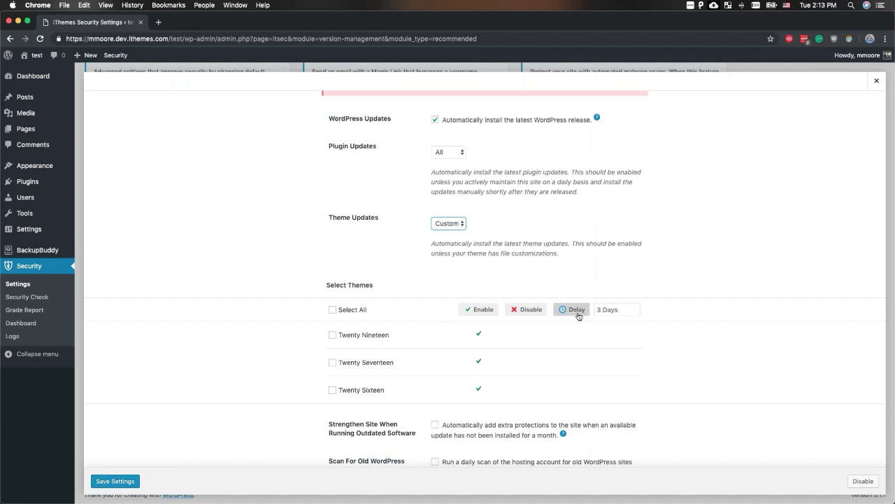
scroll(578, 315, up, 3)
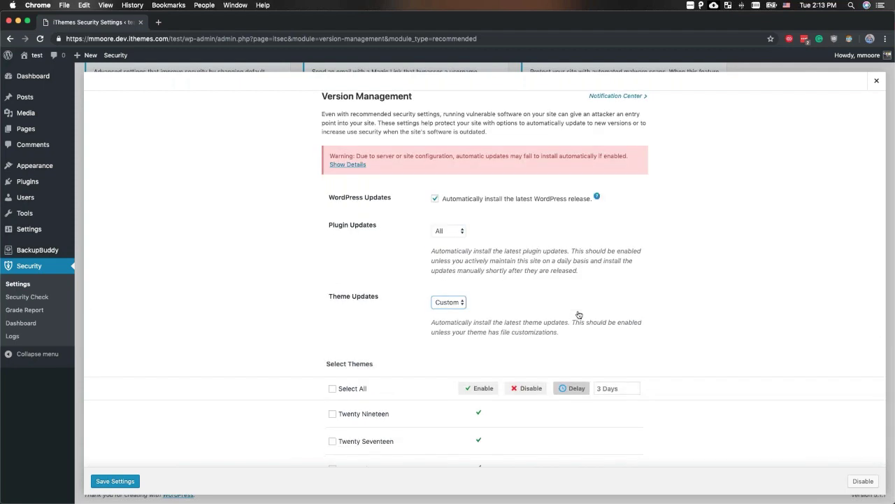
scroll(578, 315, down, 3)
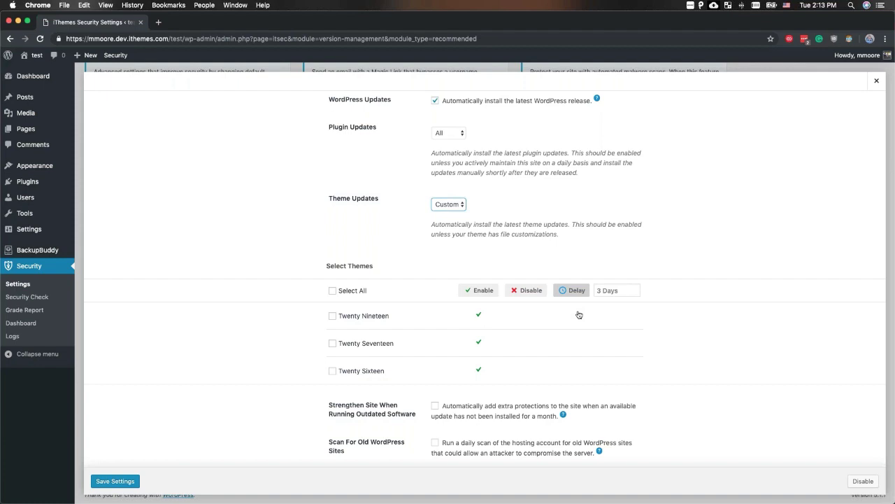
scroll(579, 315, down, 2)
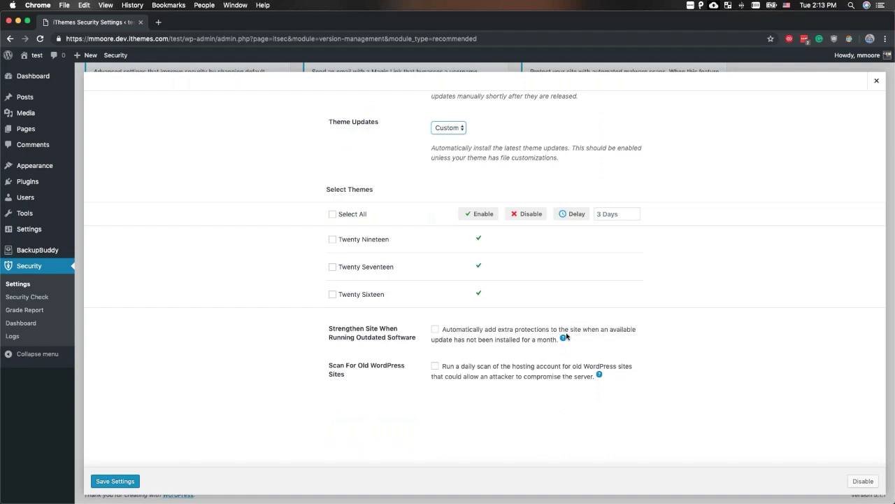
mouse_move(563, 338)
click(115, 482)
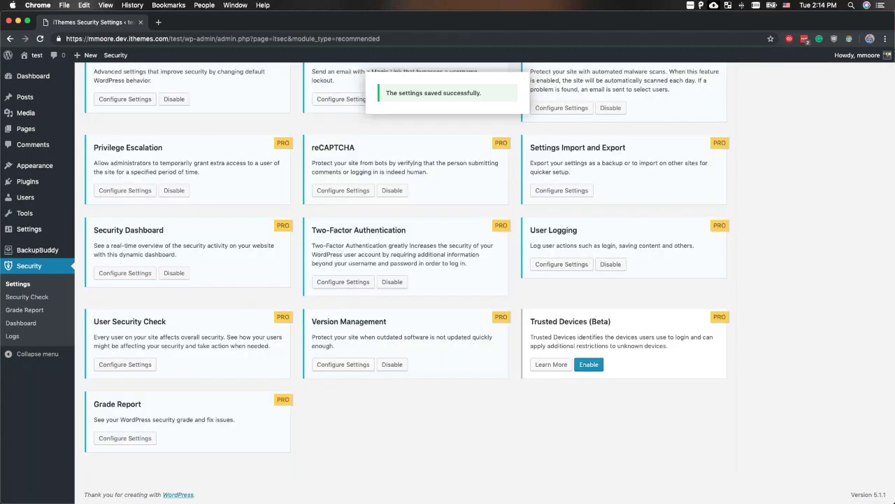
Enable the Trusted Devices (Beta) module and review its minimum role, restrict capabilities and session hijacking protection settings
click(586, 364)
click(562, 365)
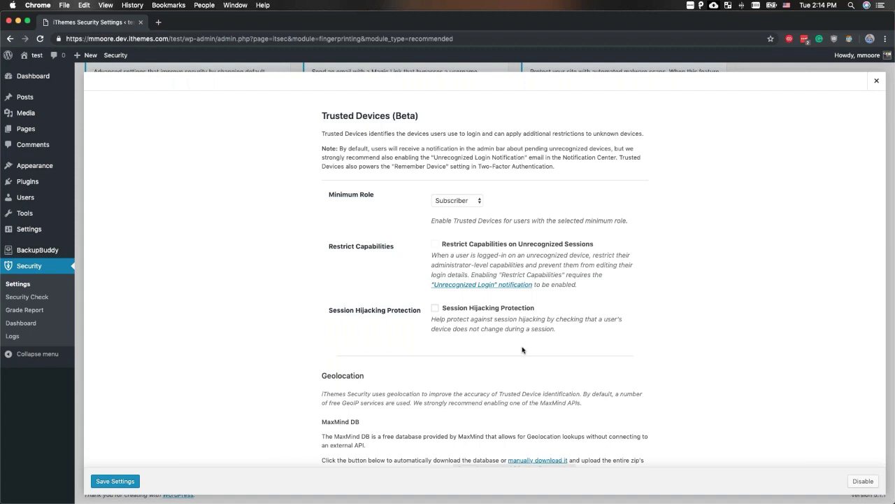
scroll(522, 350, down, 4)
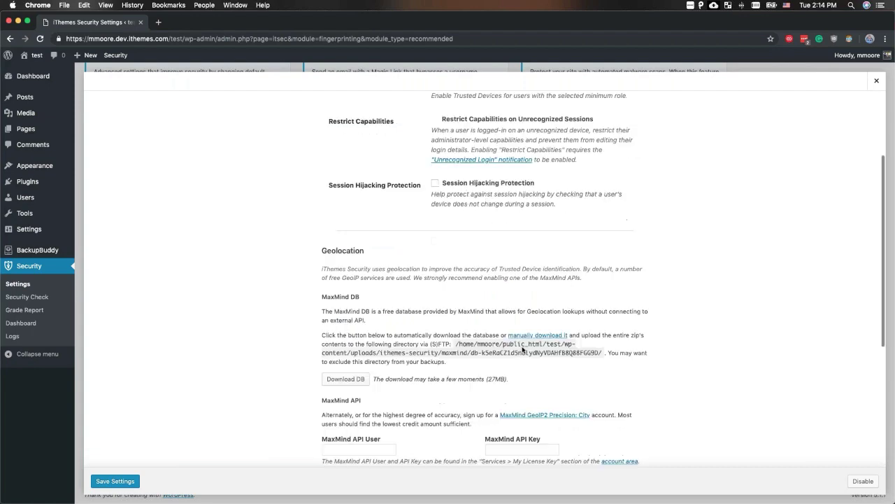
scroll(522, 350, up, 4)
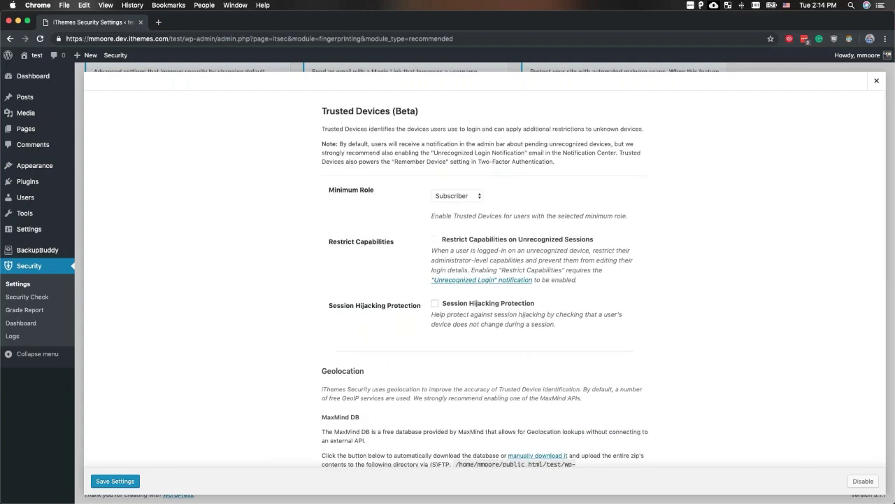
mouse_move(432, 244)
Review the MaxMind geolocation and static image map API options of Trusted Devices, and close the module without changes
scroll(519, 290, down, 4)
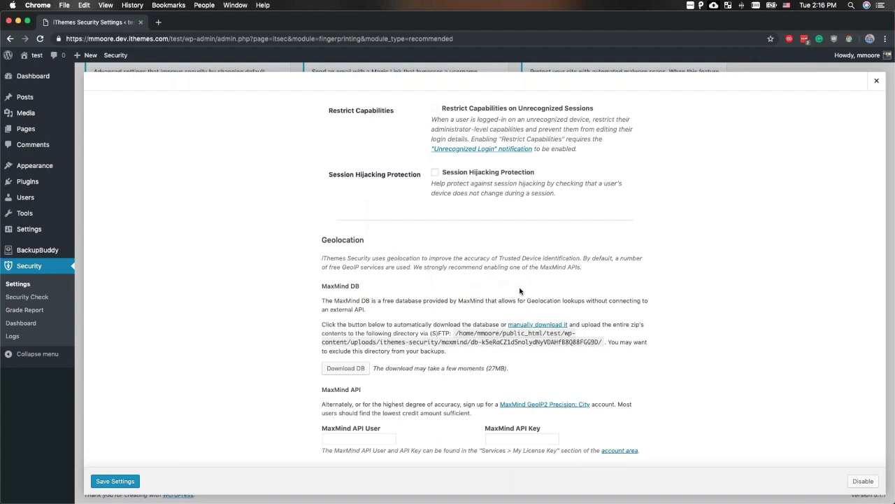
scroll(520, 291, down, 2)
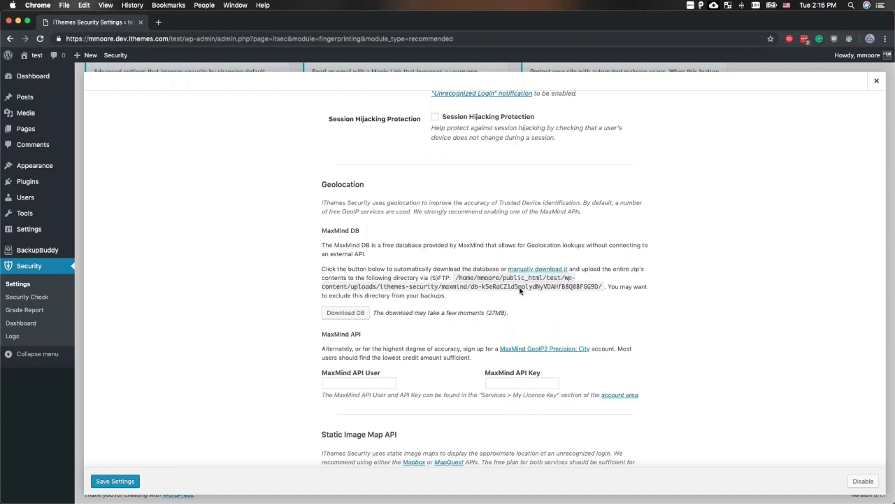
scroll(520, 290, down, 2)
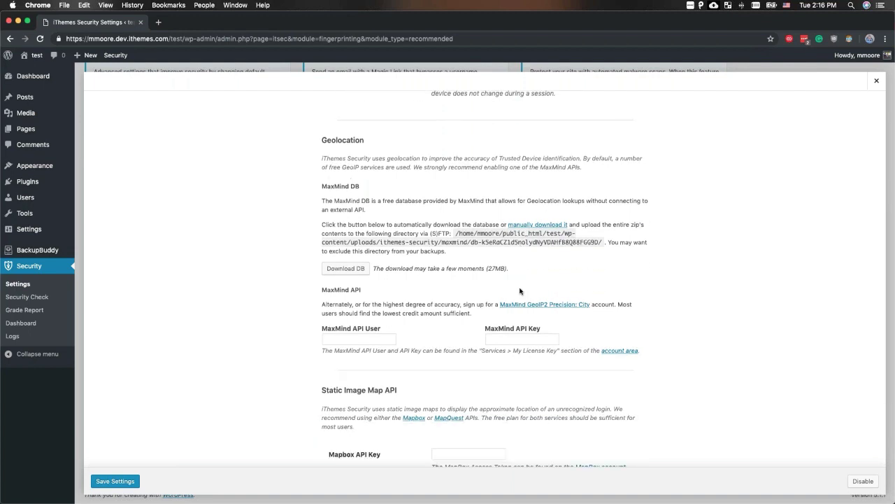
scroll(520, 290, down, 3)
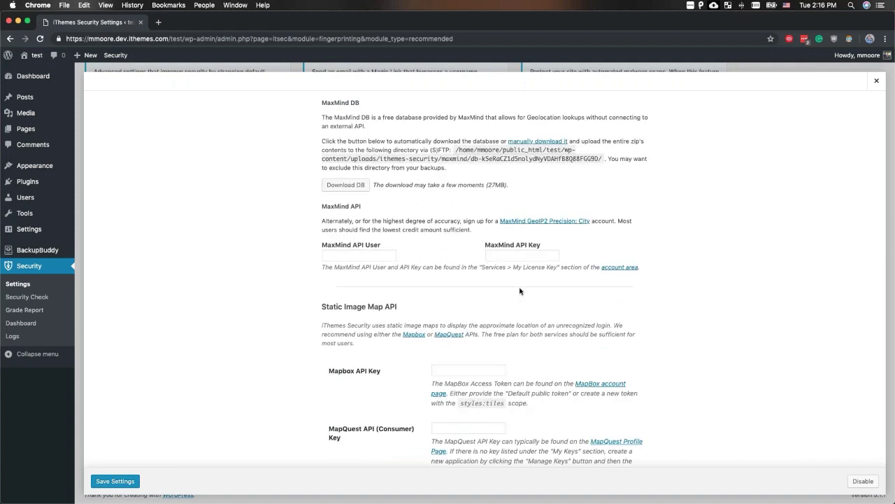
scroll(519, 290, down, 1)
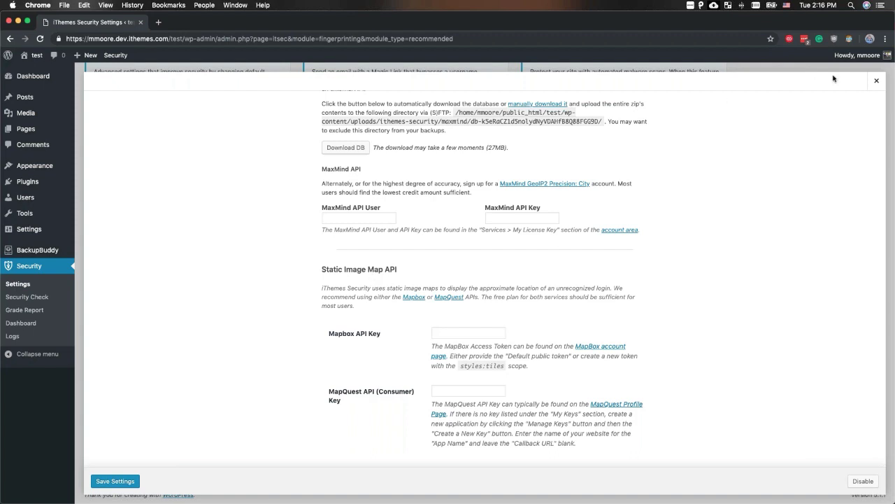
click(877, 80)
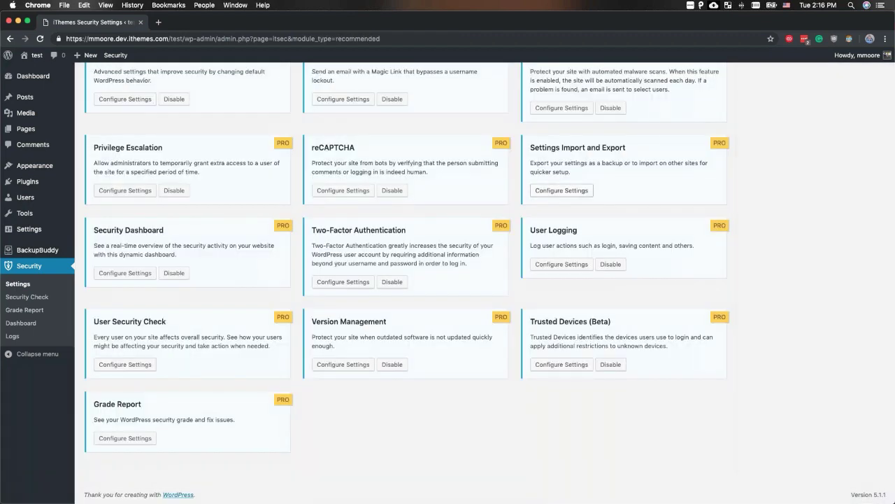
Check the Grade Report module's option for disabling the report for selected users, and open the site's grade report
click(127, 437)
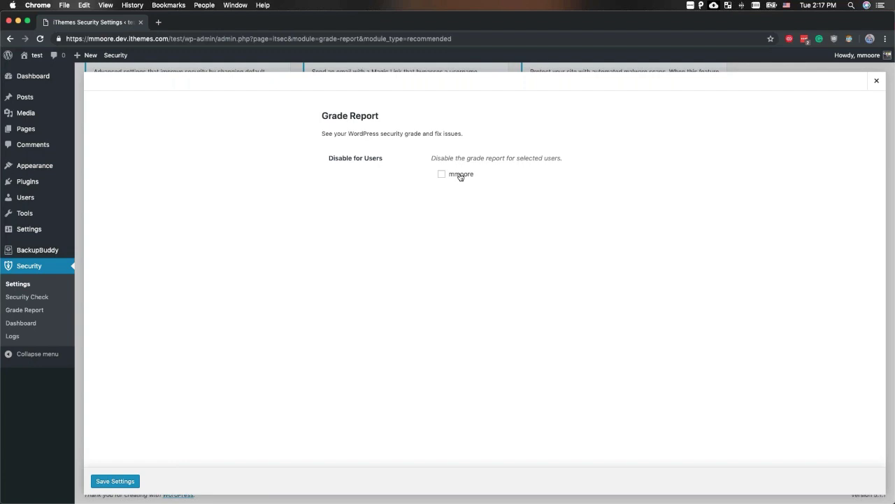
click(877, 81)
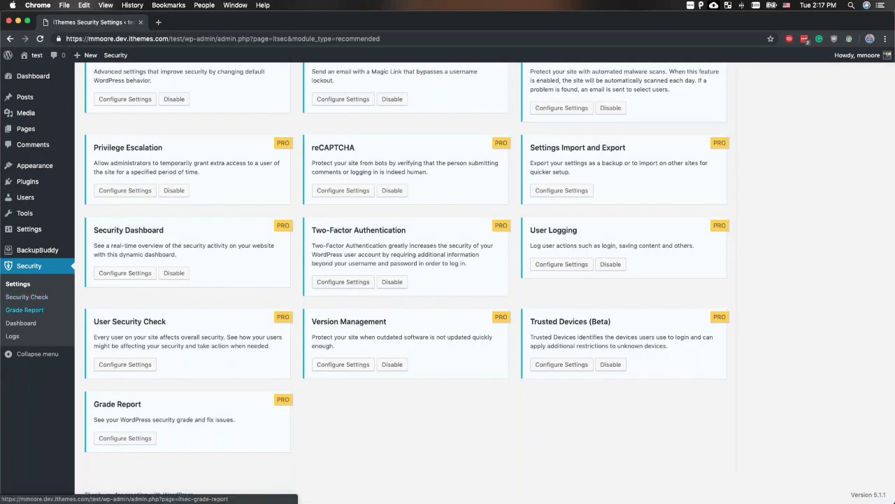
click(27, 316)
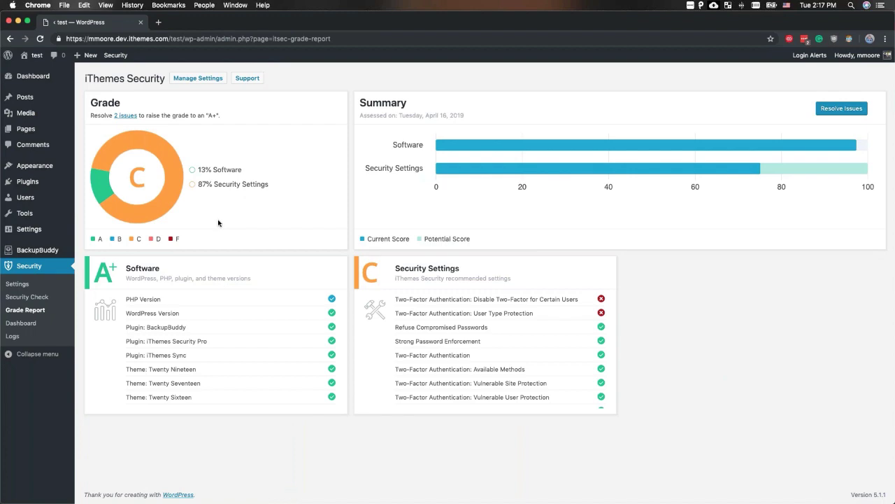
Review the Grade Report issues, select all resolvable issues and resolve them, and close the issue list
click(126, 115)
scroll(215, 166, down, 2)
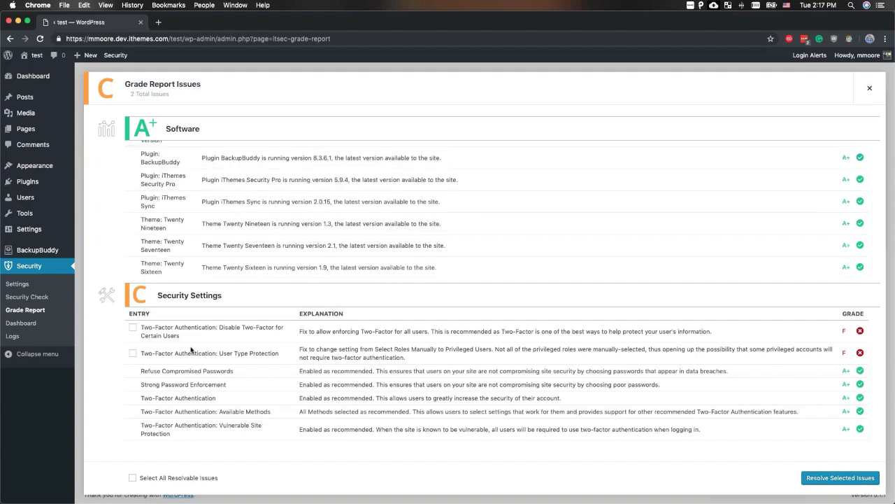
click(188, 477)
click(874, 477)
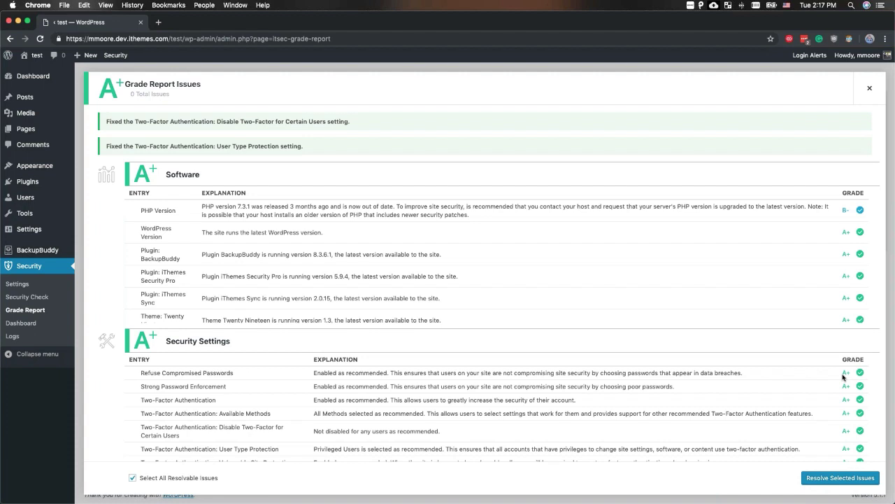
click(870, 88)
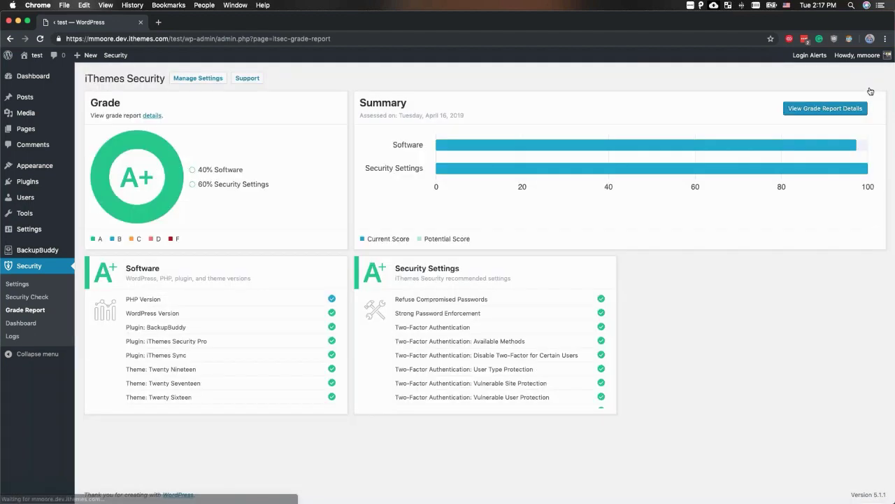